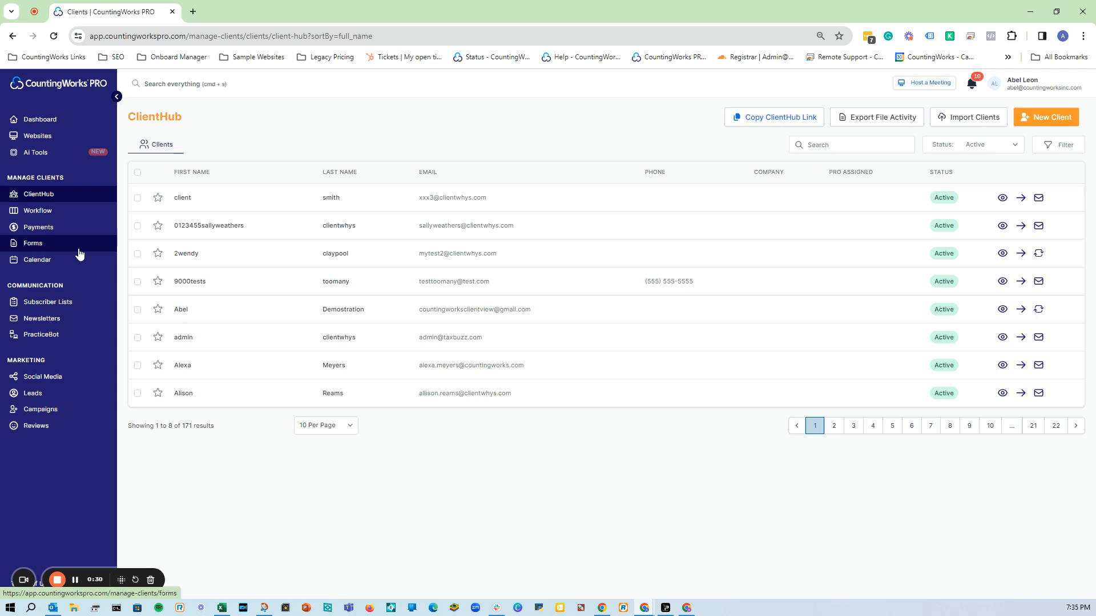
Select only the demo client's row in ClientHub, delete it and dismiss the deletion notice.
{"action": "left_click", "coordinate": [49, 200]}
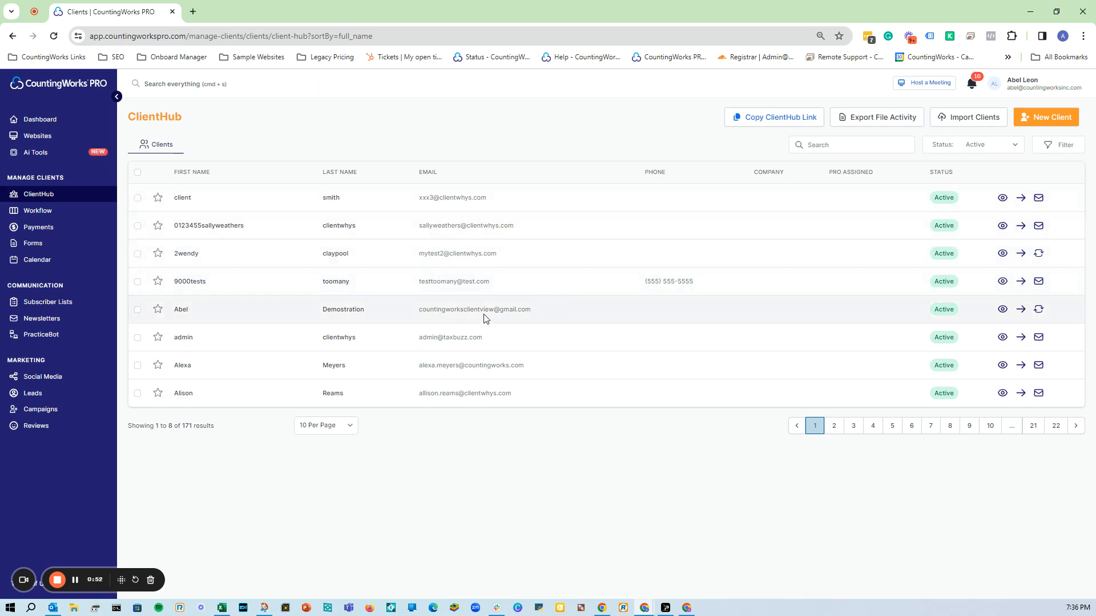
{"action": "left_click", "coordinate": [137, 310]}
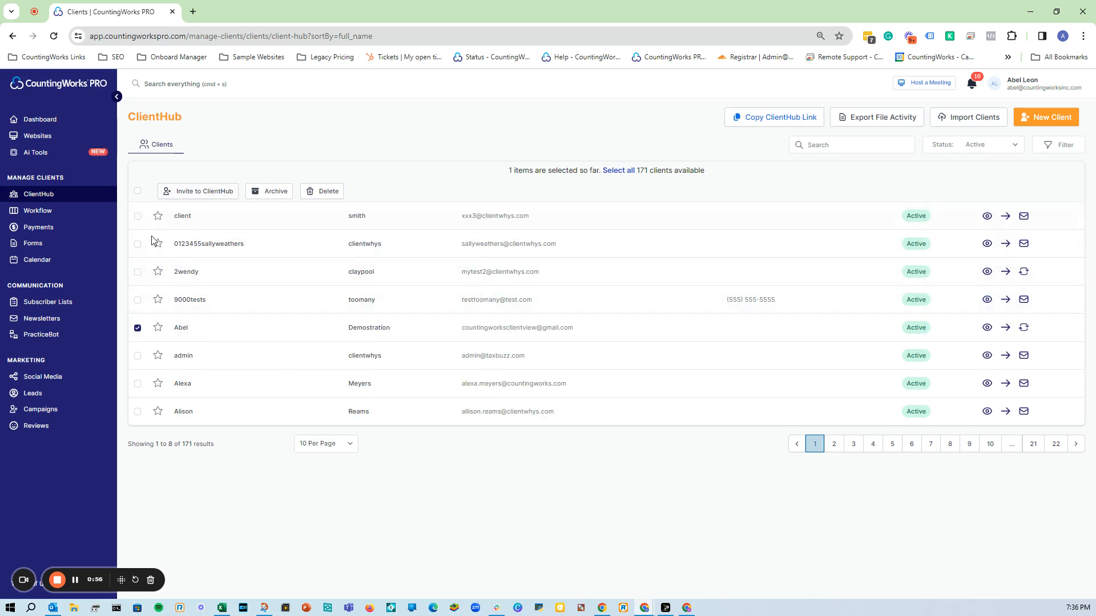
{"action": "left_click", "coordinate": [138, 191]}
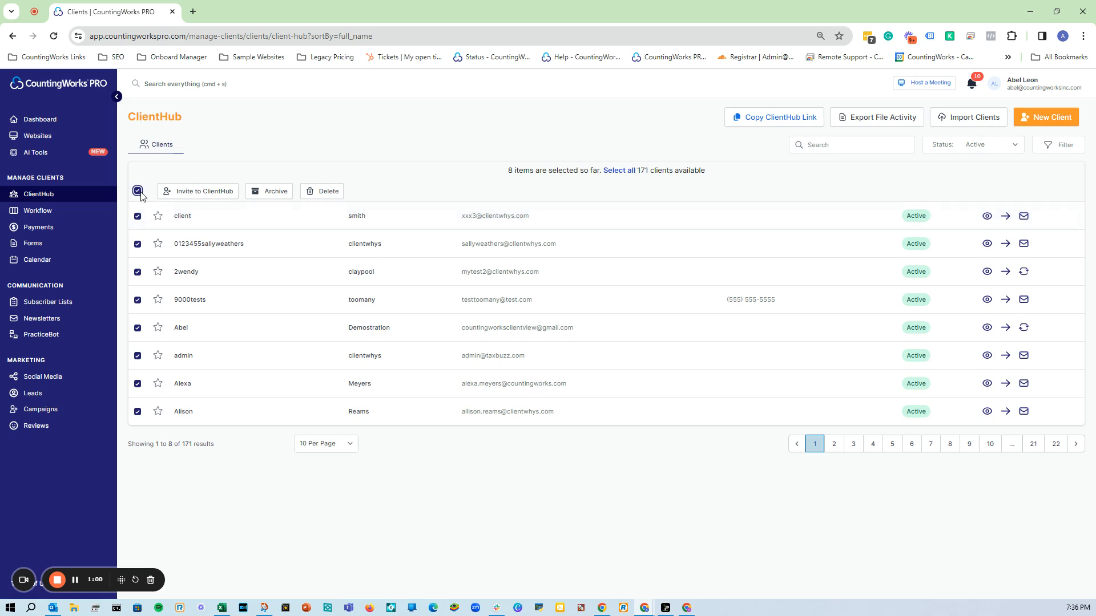
{"action": "left_click", "coordinate": [138, 192]}
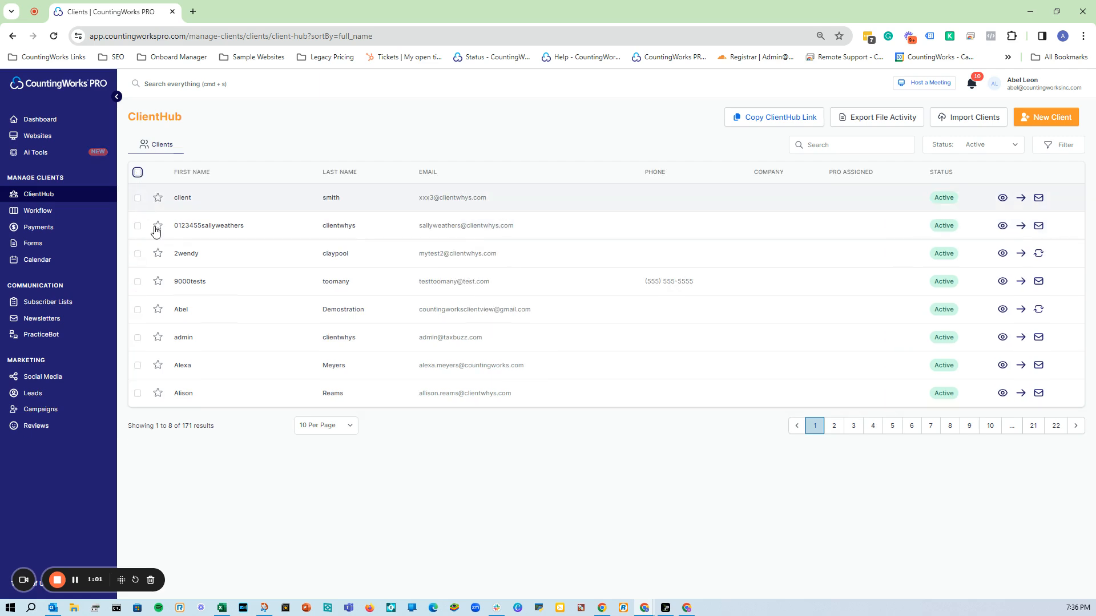
{"action": "left_click", "coordinate": [140, 313]}
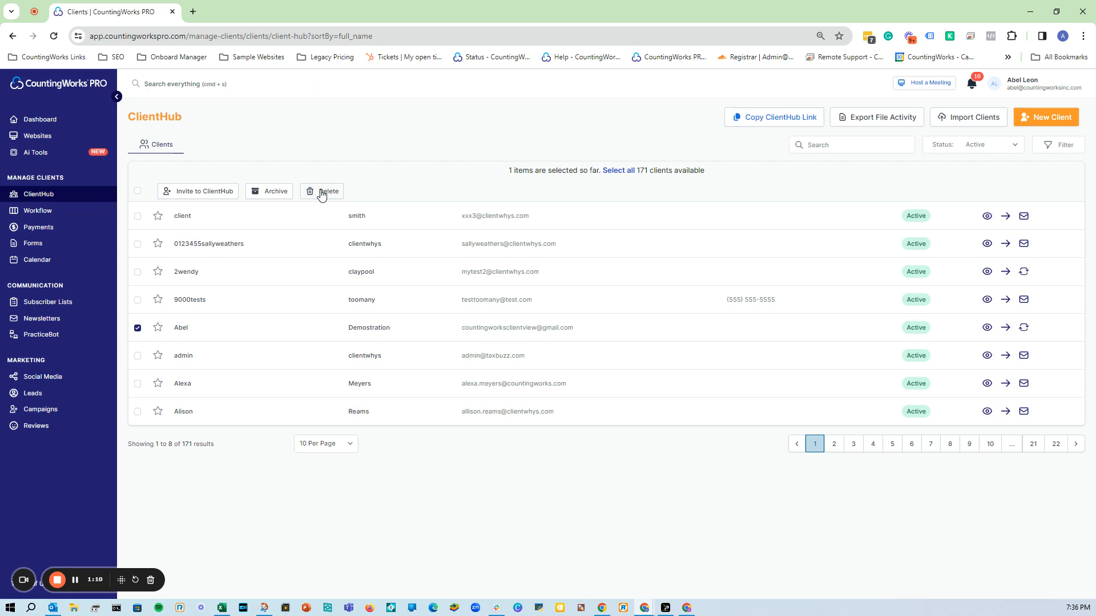
{"action": "left_click", "coordinate": [322, 193]}
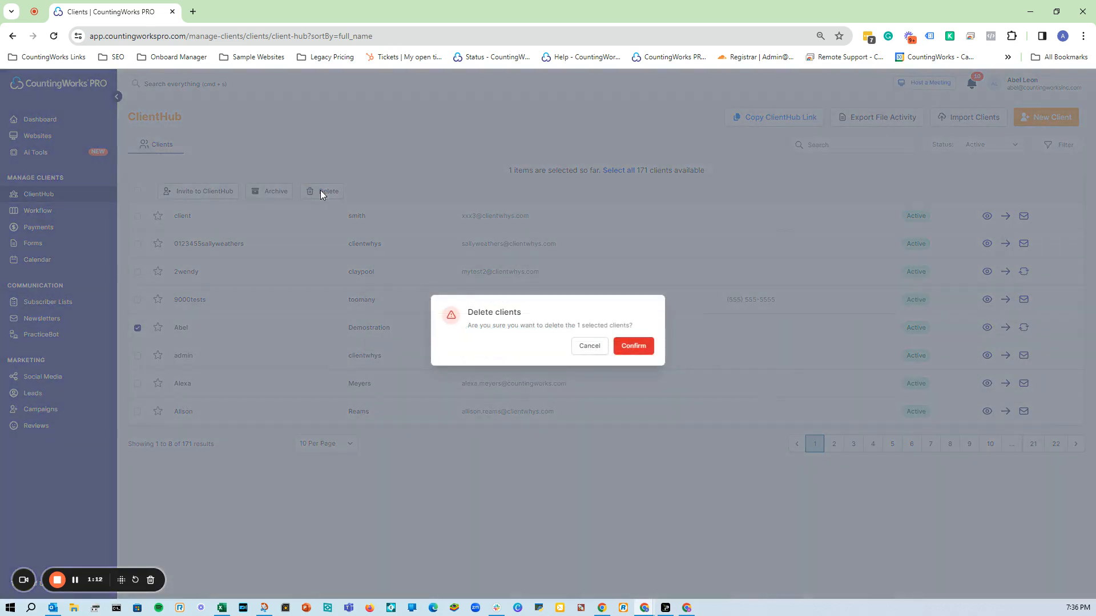
{"action": "left_click", "coordinate": [622, 347]}
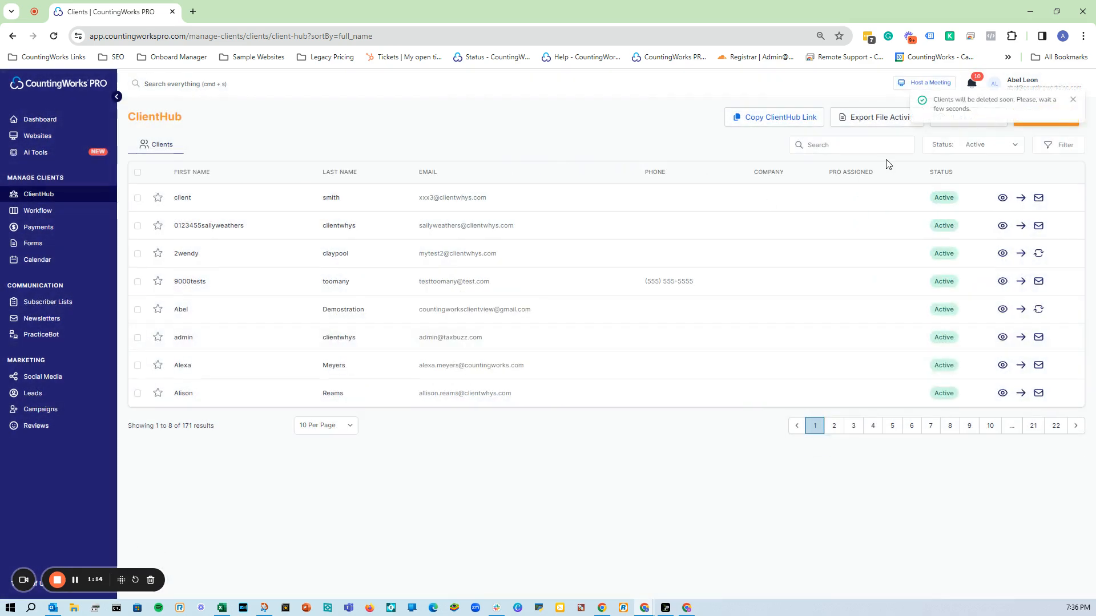
{"action": "left_click", "coordinate": [1073, 101]}
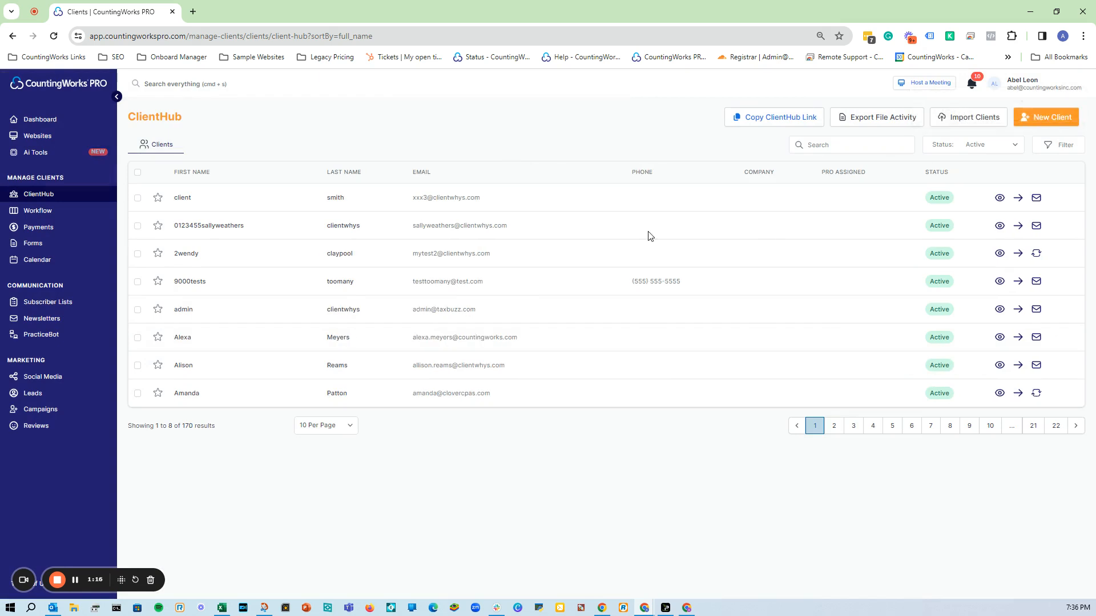
Start a new client and enter the demo client's first name, last name and pasted e-mail address.
{"action": "left_click", "coordinate": [1047, 119]}
{"action": "left_click", "coordinate": [485, 126]}
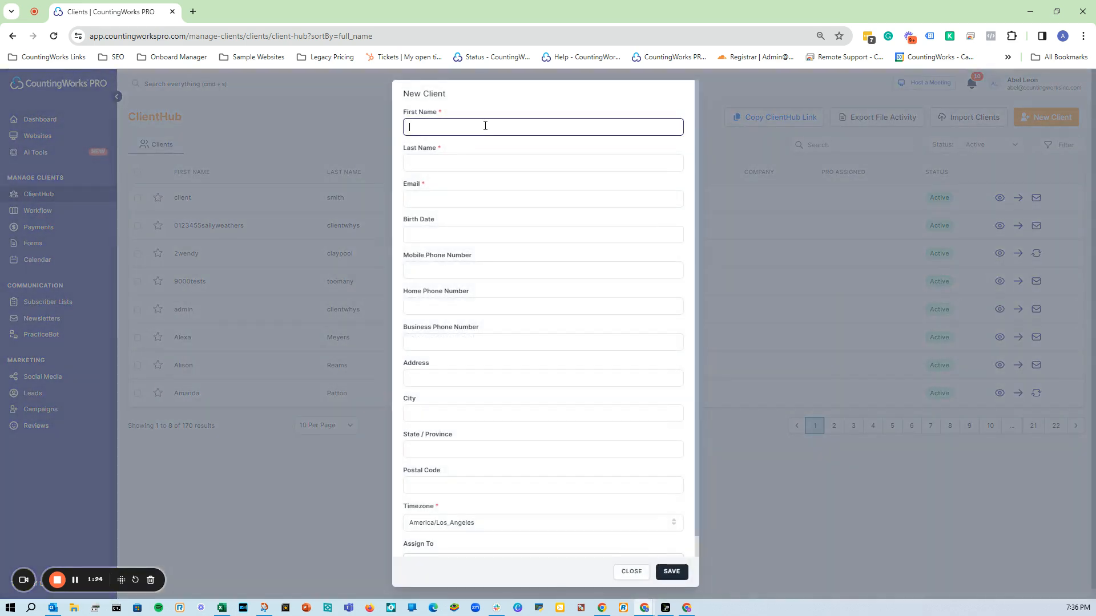
{"action": "type", "text": "Abel"}
{"action": "key", "text": "Tab"}
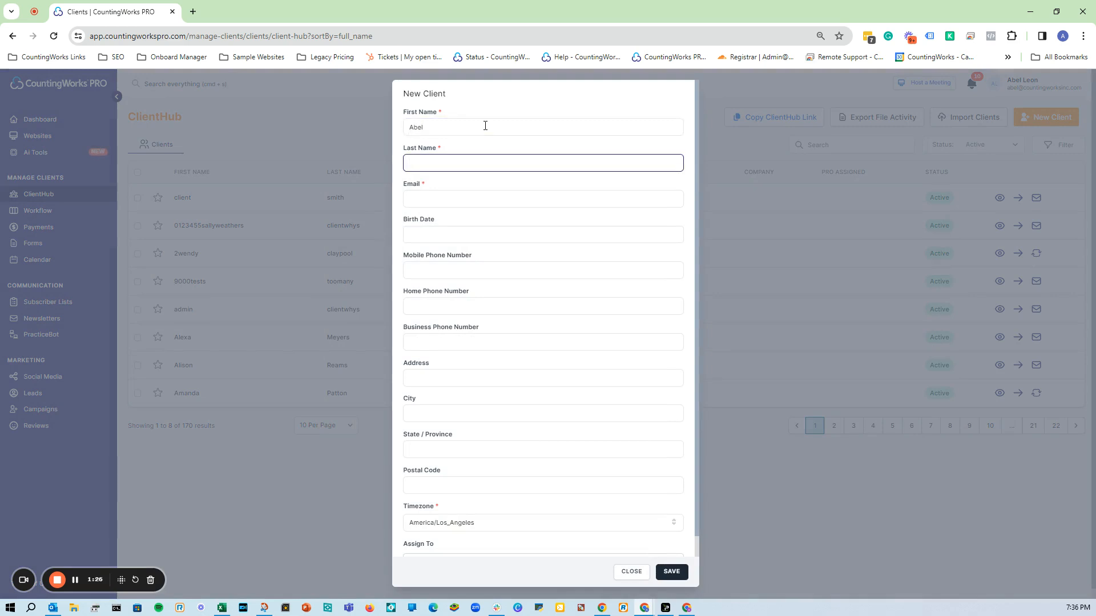
{"action": "type", "text": "Demonstration"}
{"action": "key", "text": "Tab"}
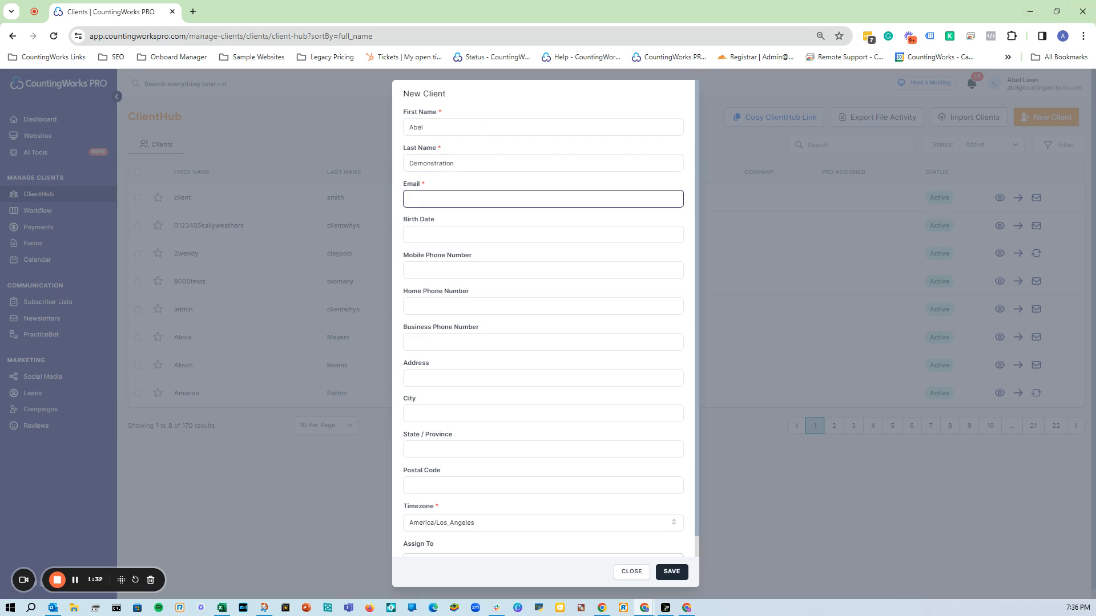
{"action": "key", "text": "alt+Tab"}
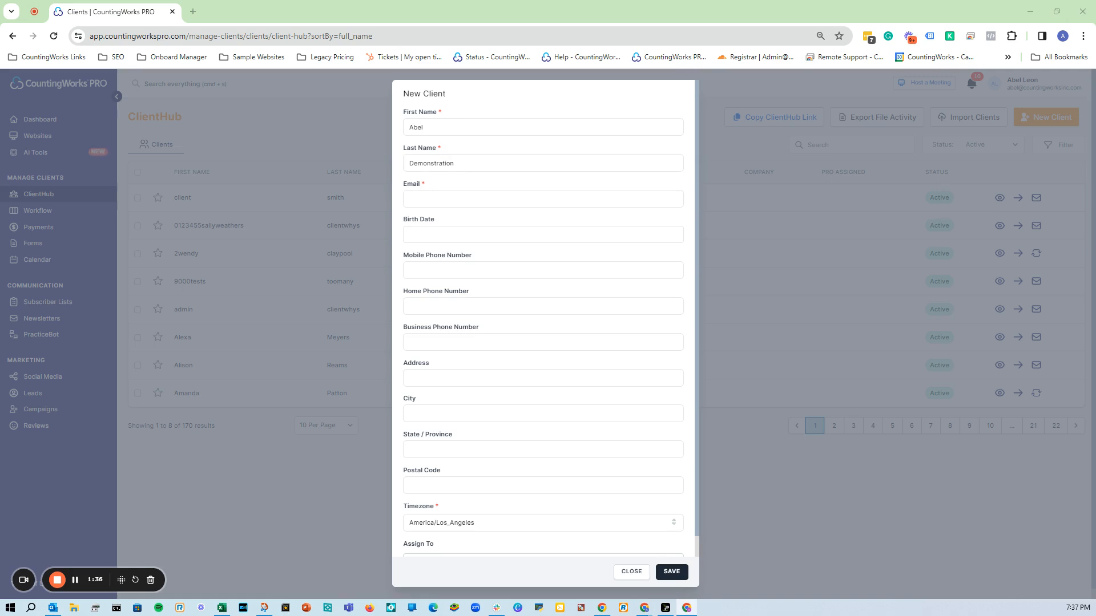
{"action": "left_click", "coordinate": [513, 194]}
{"action": "key", "text": "ctrl+v"}
Leave Assign To without any staff member and save the new client.
{"action": "scroll", "coordinate": [556, 358], "scroll_direction": "down", "scroll_amount": 1}
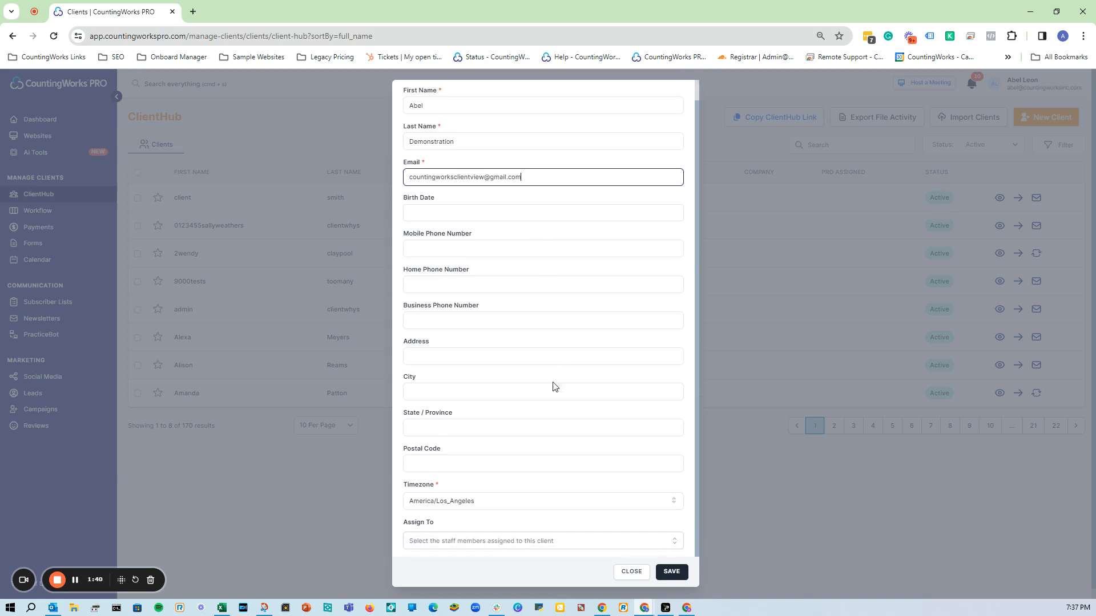
{"action": "left_click", "coordinate": [564, 544]}
{"action": "scroll", "coordinate": [602, 540], "scroll_direction": "down", "scroll_amount": 3}
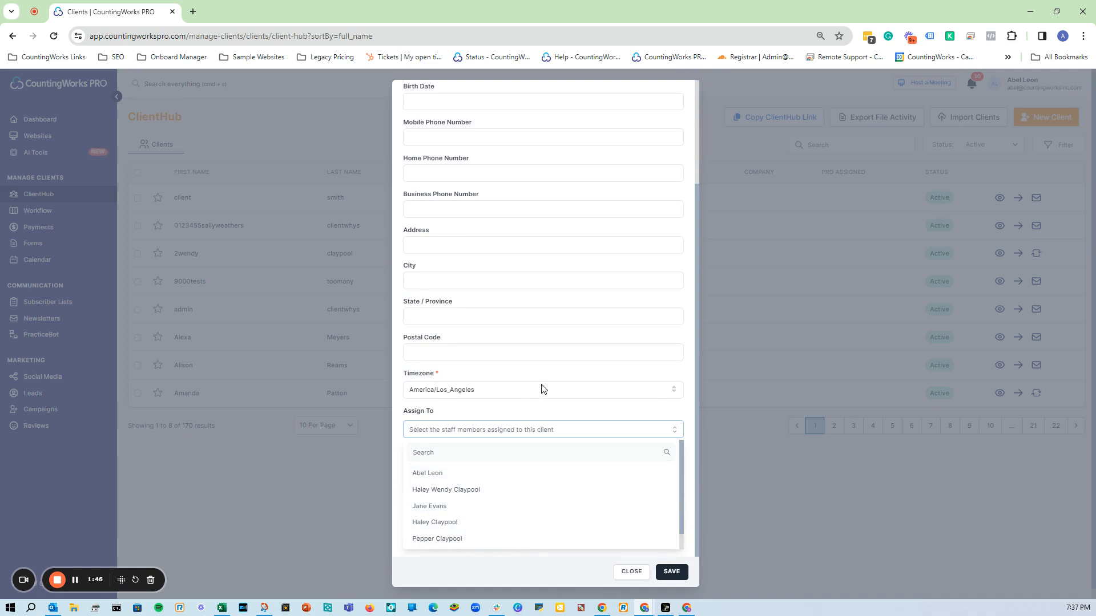
{"action": "left_click", "coordinate": [570, 372]}
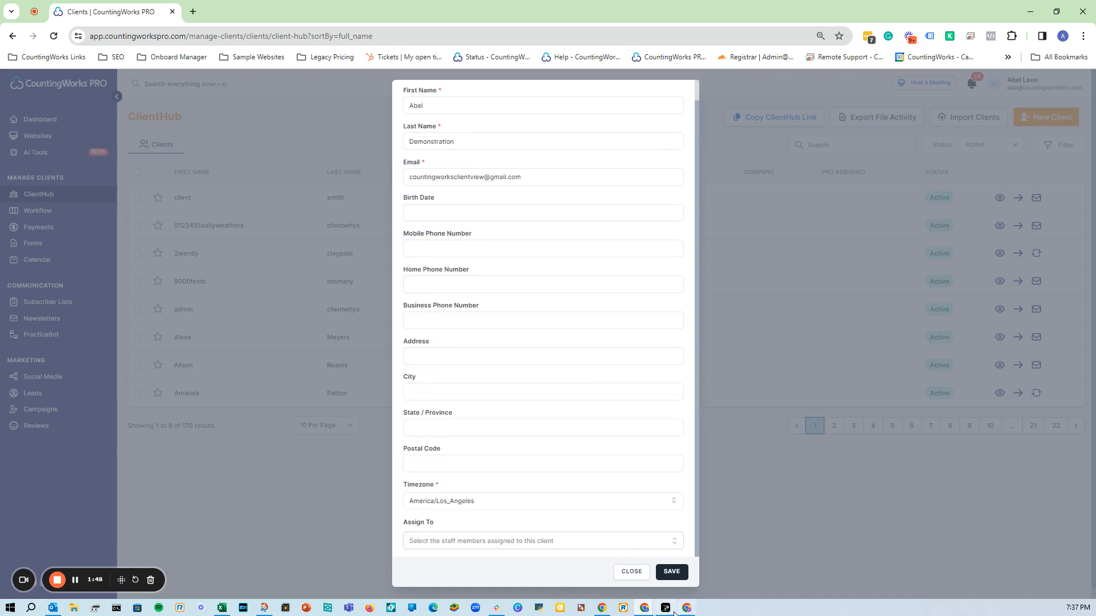
{"action": "left_click", "coordinate": [672, 572]}
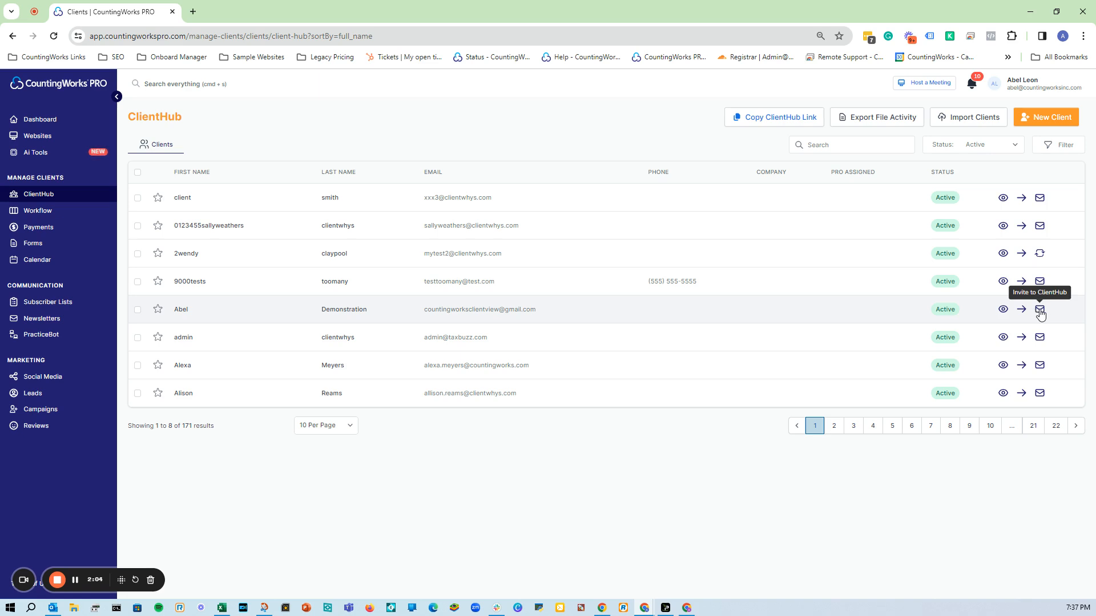
{"action": "left_click", "coordinate": [1039, 310]}
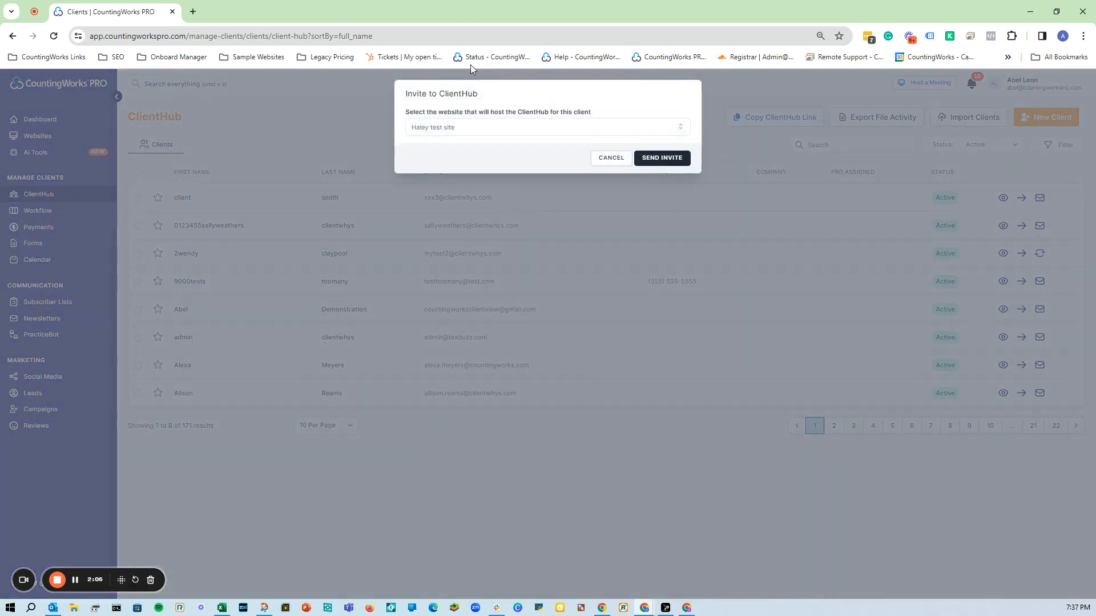
{"action": "left_click", "coordinate": [517, 127]}
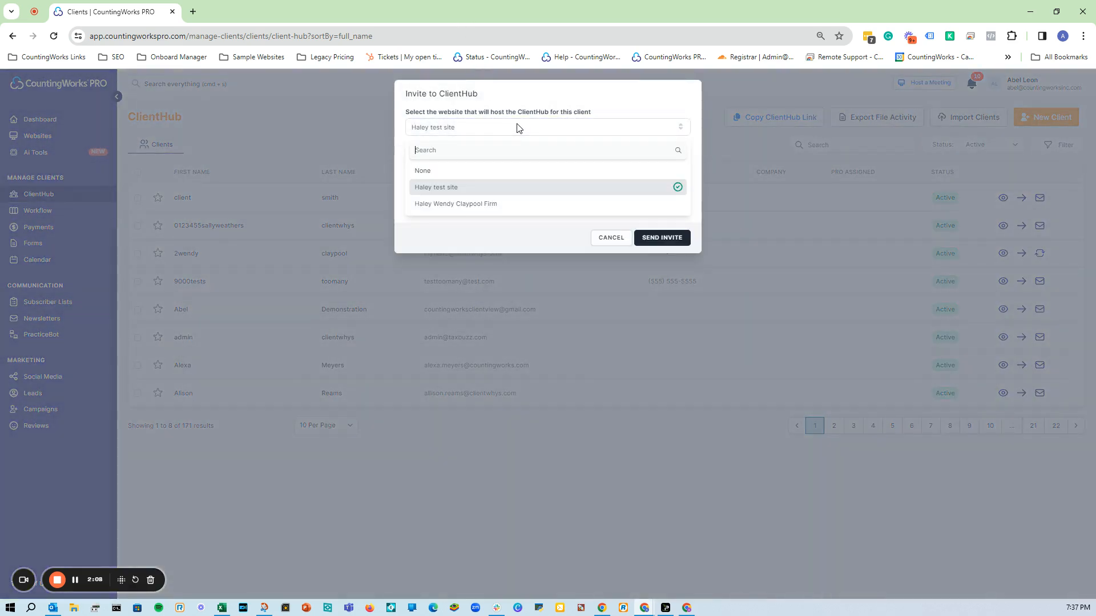
{"action": "left_click", "coordinate": [492, 207]}
{"action": "left_click", "coordinate": [619, 163]}
{"action": "left_click", "coordinate": [614, 185]}
{"action": "left_click", "coordinate": [523, 165]}
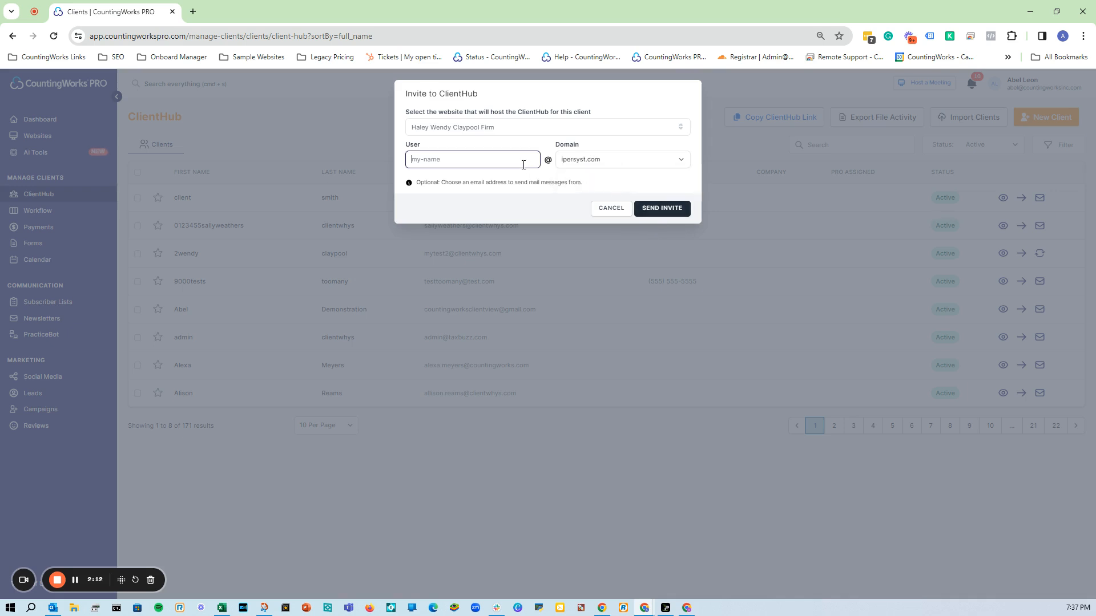
{"action": "type", "text": "testing"}
{"action": "left_click", "coordinate": [662, 208]}
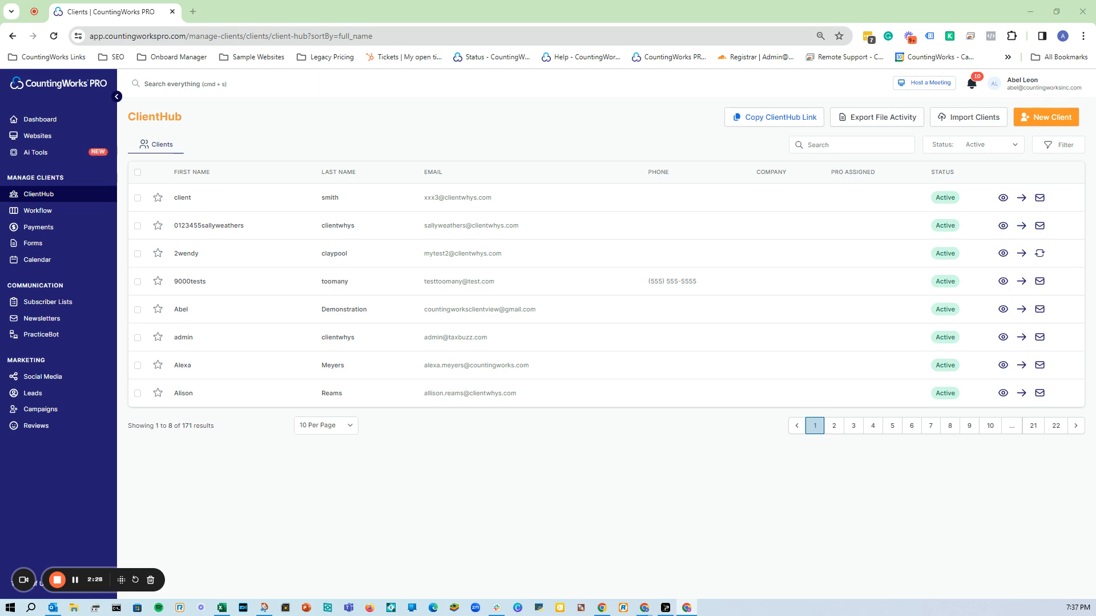
Open the ClientHub Invitation email in Gmail and follow its Create Account link.
{"action": "left_click_drag", "start_coordinate": [945, 305], "coordinate": [314, 0]}
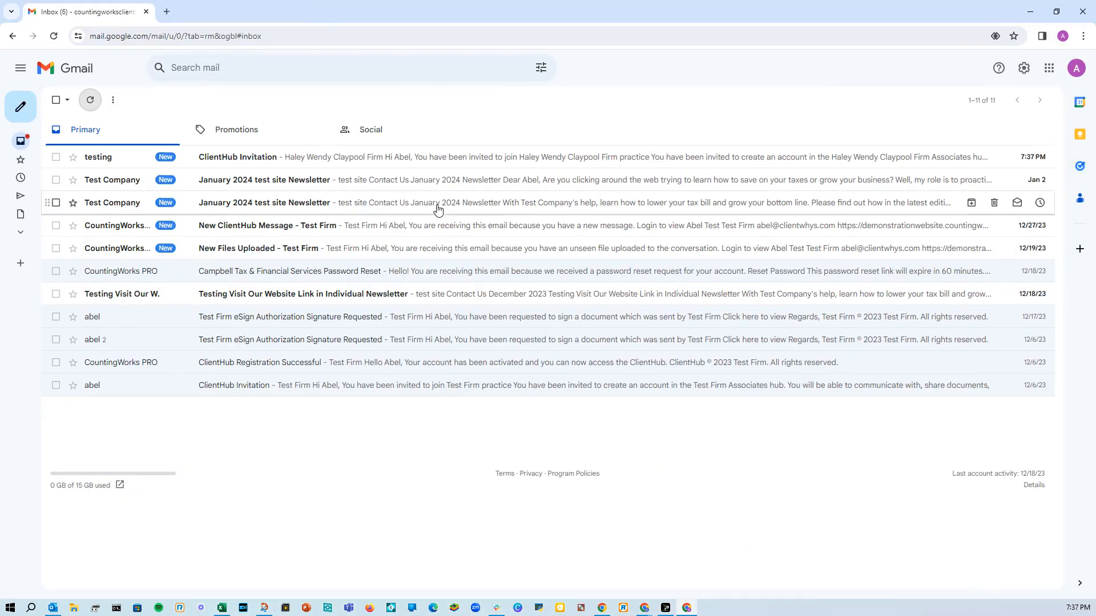
{"action": "left_click", "coordinate": [399, 161]}
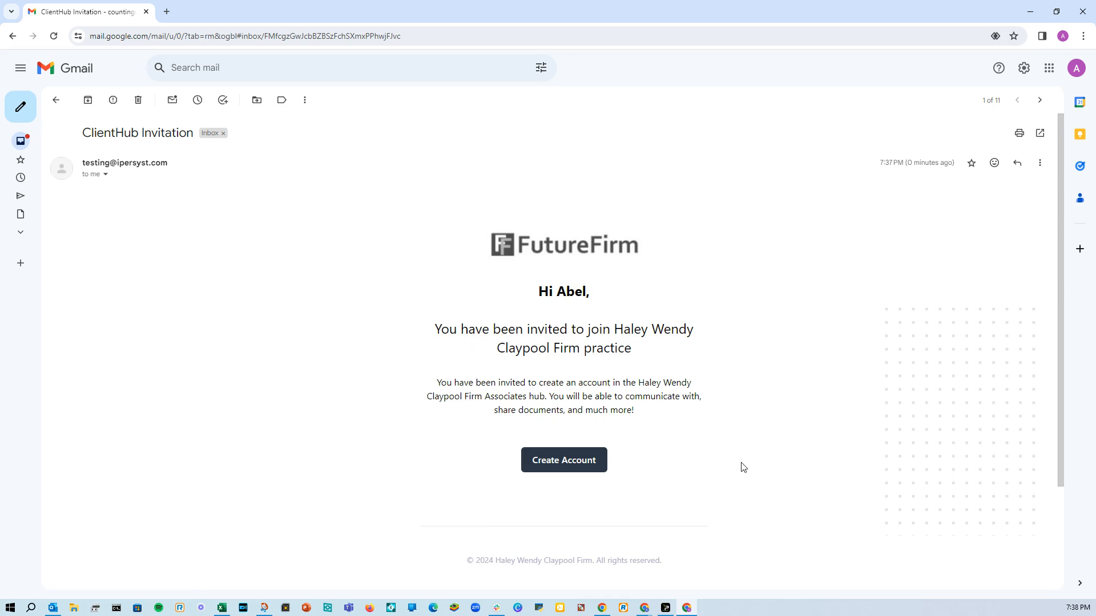
{"action": "left_click", "coordinate": [578, 466]}
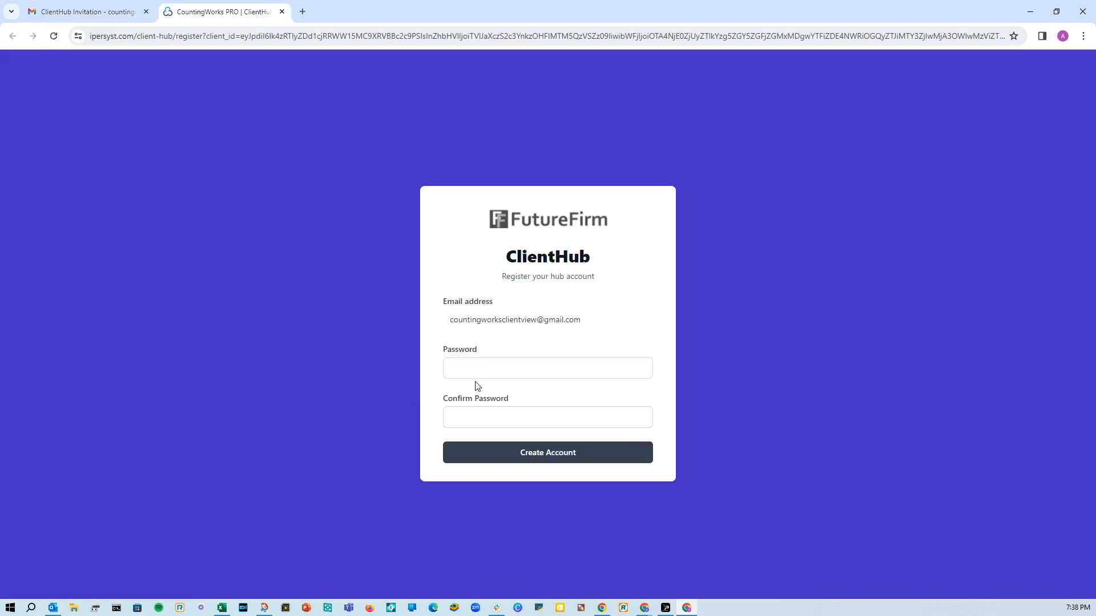
Enter and confirm the account password, then create the ClientHub account.
{"action": "left_click", "coordinate": [493, 366]}
{"action": "type", "text": "••"}
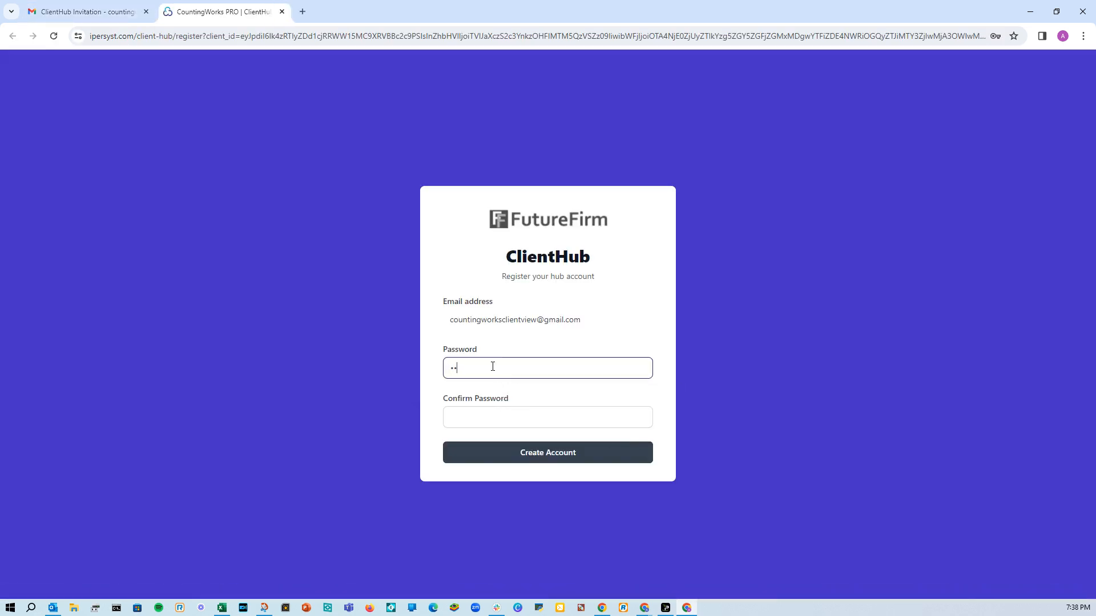
{"action": "key", "text": "Tab"}
{"action": "type", "text": "•"}
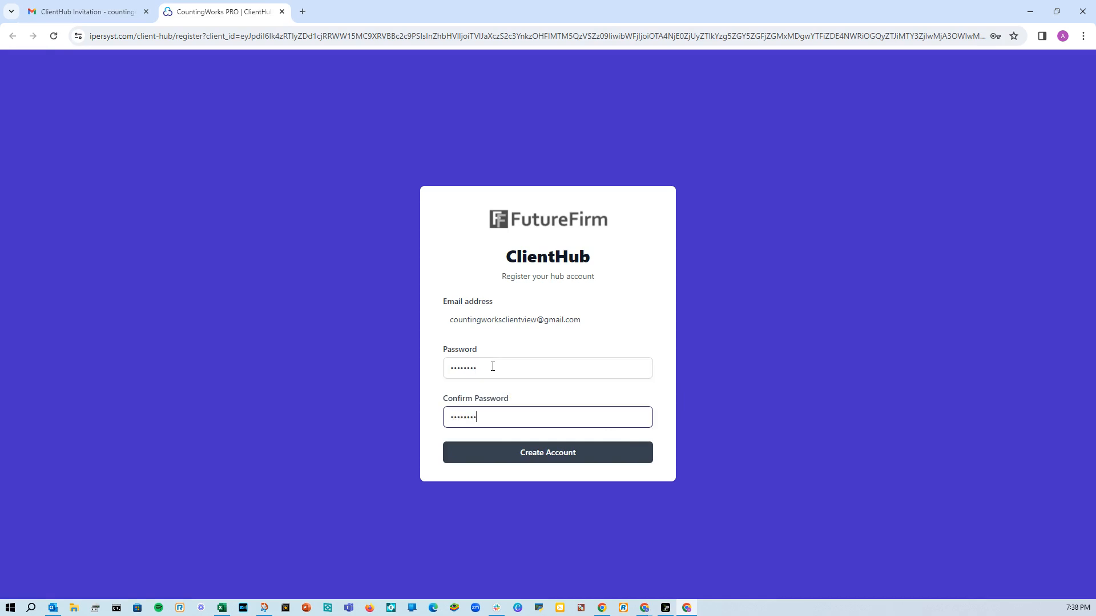
{"action": "left_click", "coordinate": [548, 460]}
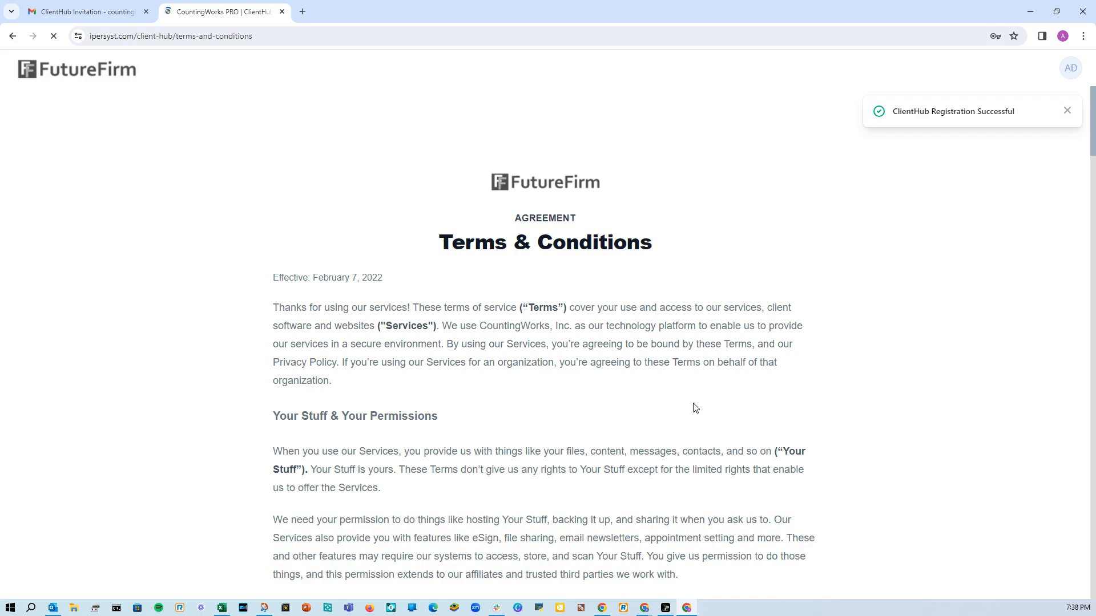
Accept the terms, dismiss the save-password offer, and move the ClientHub window aside to reveal CountingWorks PRO.
{"action": "scroll", "coordinate": [599, 341], "scroll_direction": "down", "scroll_amount": 10}
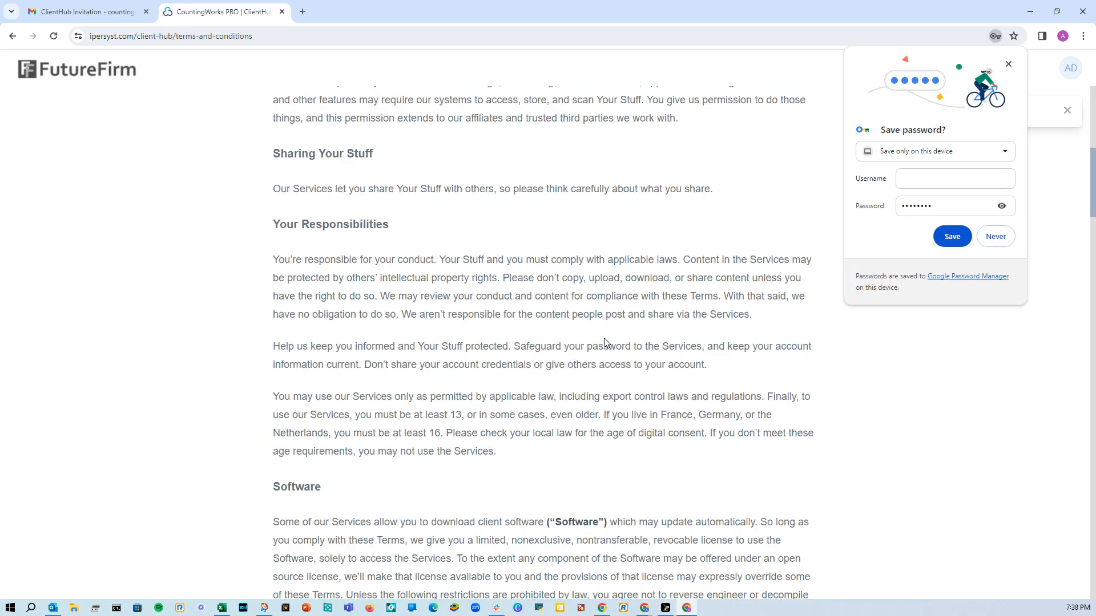
{"action": "scroll", "coordinate": [605, 341], "scroll_direction": "down", "scroll_amount": 4}
{"action": "scroll", "coordinate": [605, 341], "scroll_direction": "down", "scroll_amount": 9}
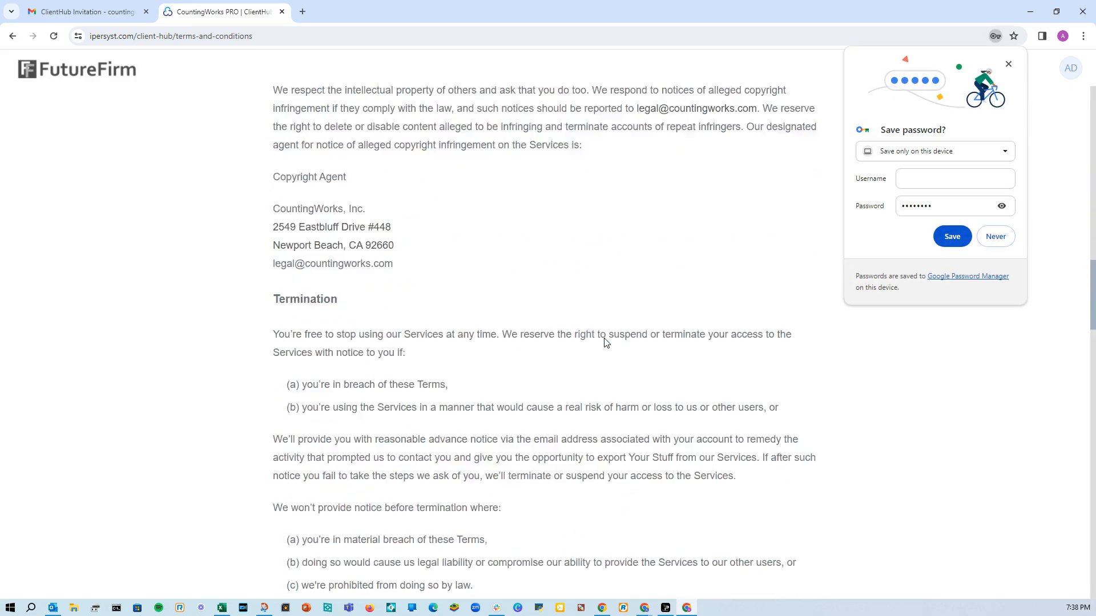
{"action": "left_click", "coordinate": [1008, 64]}
{"action": "left_click", "coordinate": [1009, 64]}
{"action": "scroll", "coordinate": [582, 362], "scroll_direction": "down", "scroll_amount": 20}
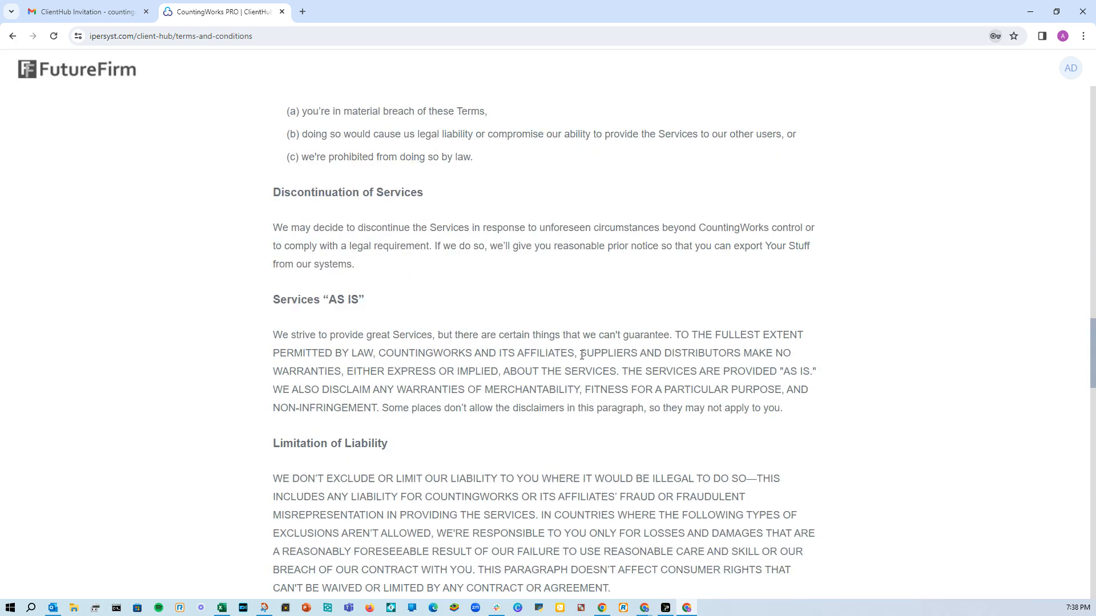
{"action": "left_click", "coordinate": [580, 527]}
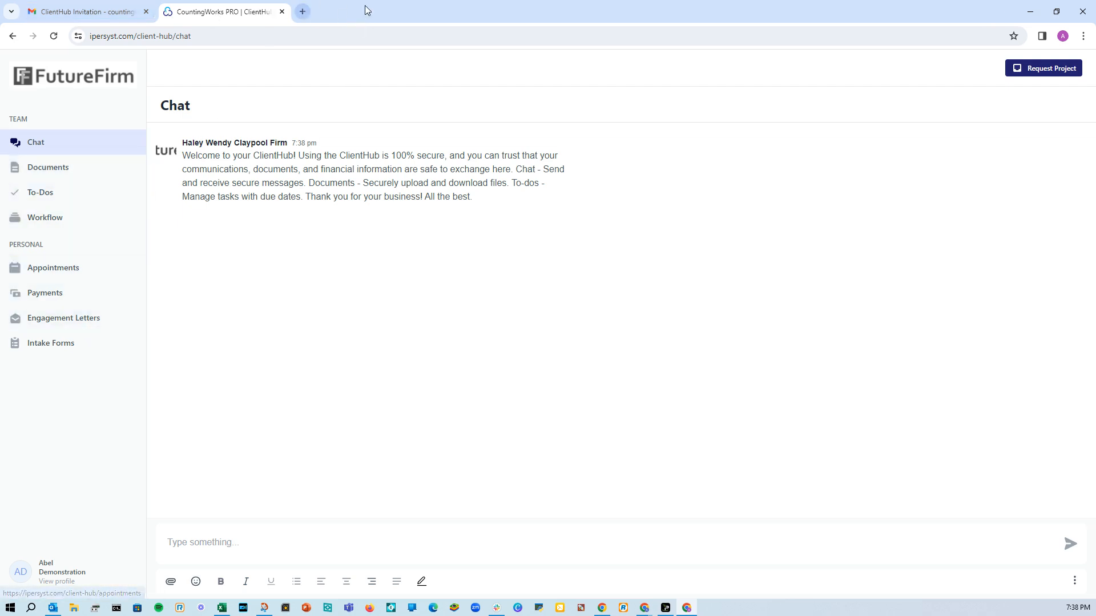
{"action": "left_click_drag", "start_coordinate": [366, 8], "coordinate": [1093, 334]}
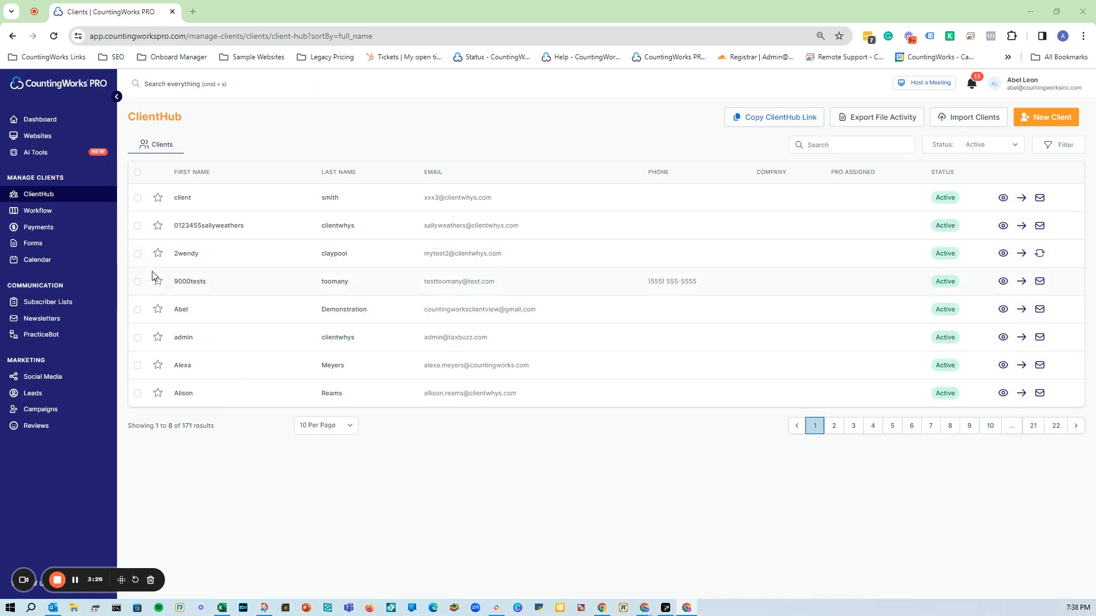
Open the demo client's account and post 'Hello just testing things out.' in the chat.
{"action": "left_click", "coordinate": [1020, 311]}
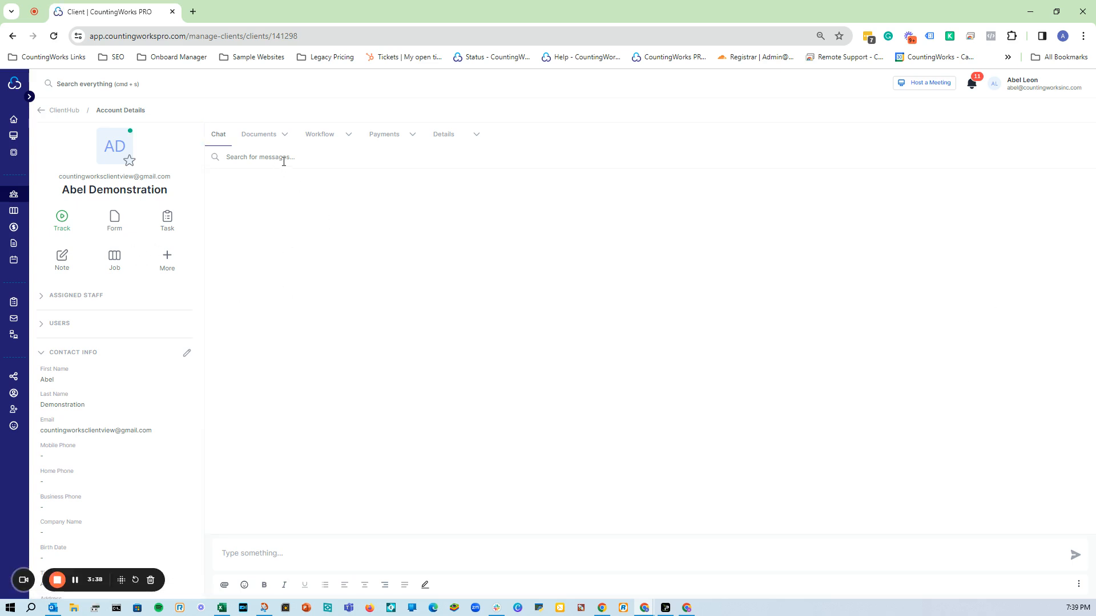
{"action": "left_click", "coordinate": [310, 558]}
{"action": "type", "text": "Hello"}
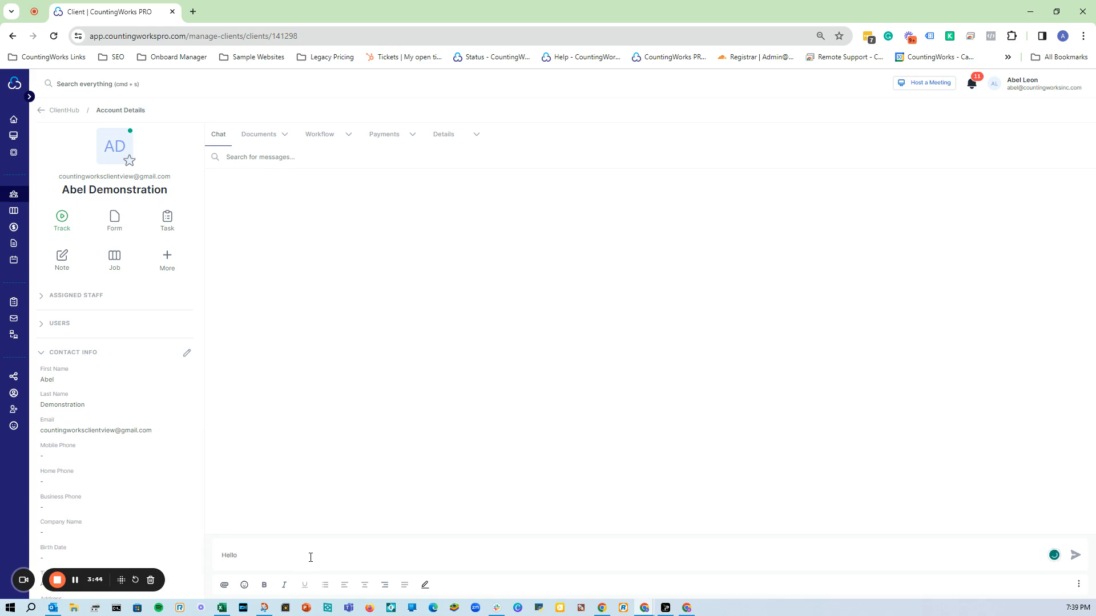
{"action": "type", "text": " just testing things out."}
{"action": "left_click", "coordinate": [1075, 555]}
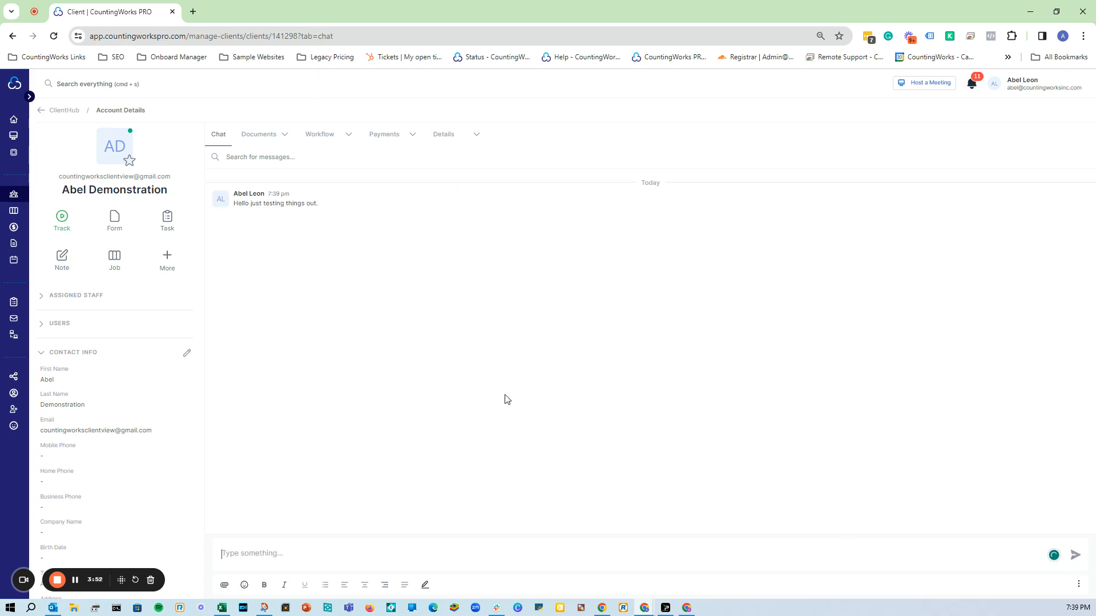
In the client's Files, create a public folder named '2023 Tax Documents' and open it.
{"action": "mouse_move", "coordinate": [282, 143]}
{"action": "left_click", "coordinate": [266, 160]}
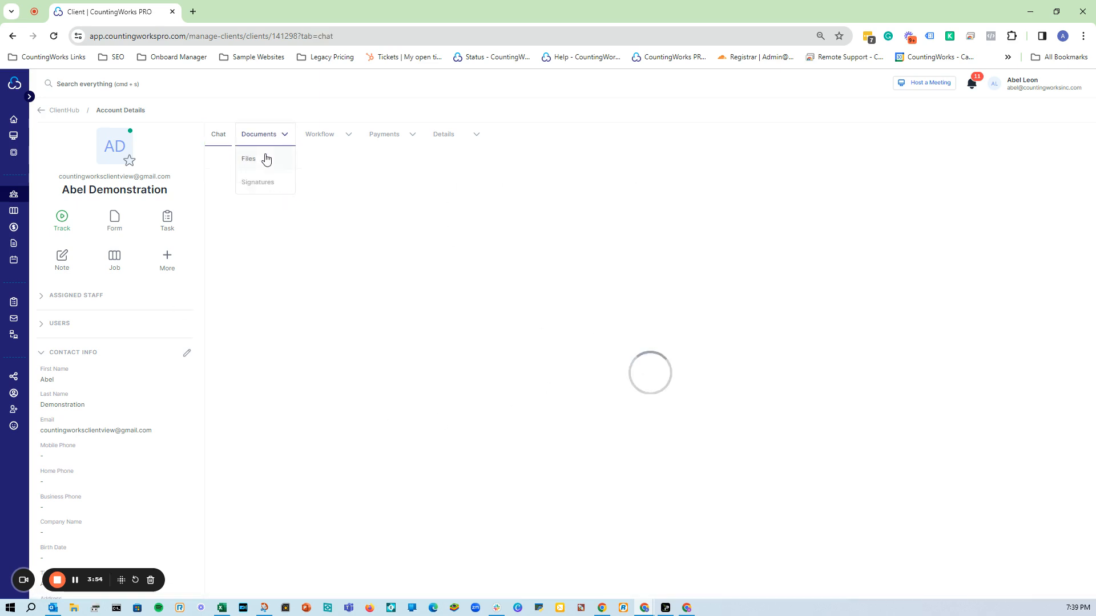
{"action": "left_click", "coordinate": [287, 164]}
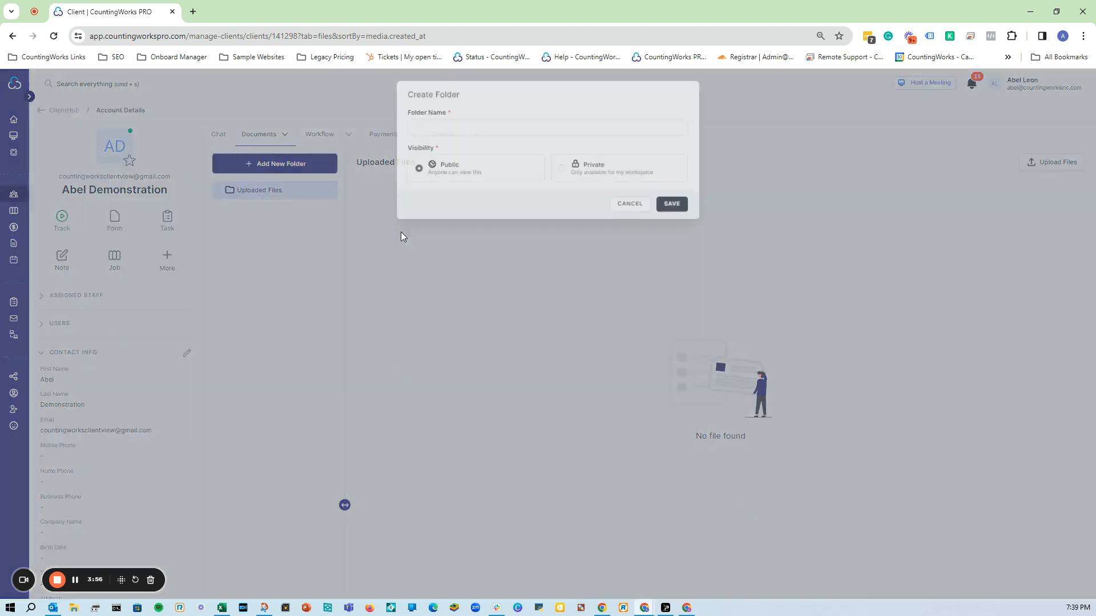
{"action": "left_click", "coordinate": [519, 134]}
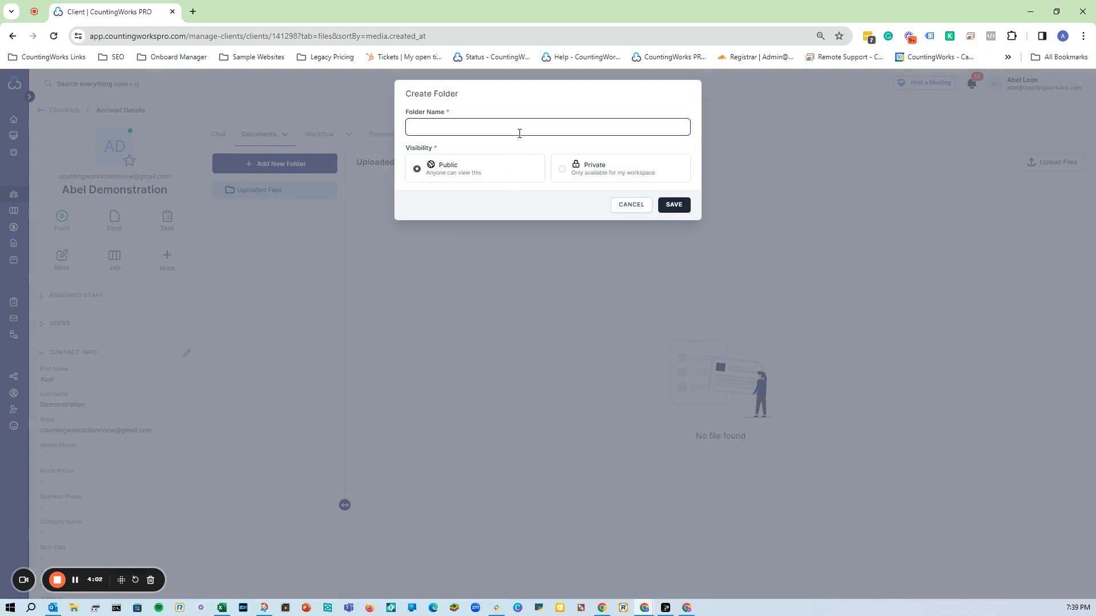
{"action": "type", "text": "2023 Tax Documents"}
{"action": "left_click", "coordinate": [677, 210]}
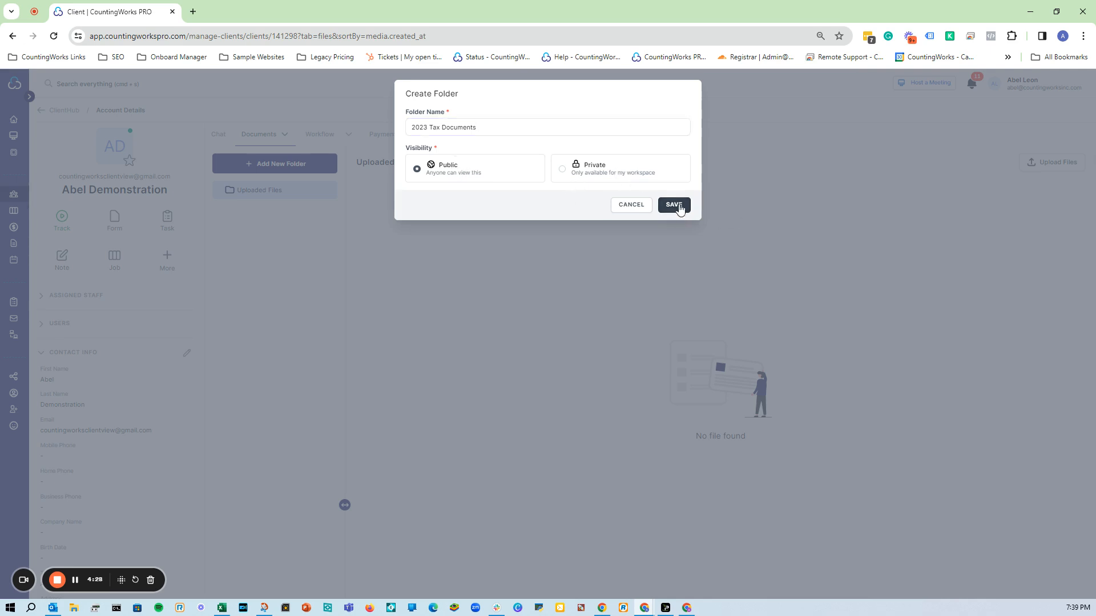
{"action": "left_click", "coordinate": [294, 221]}
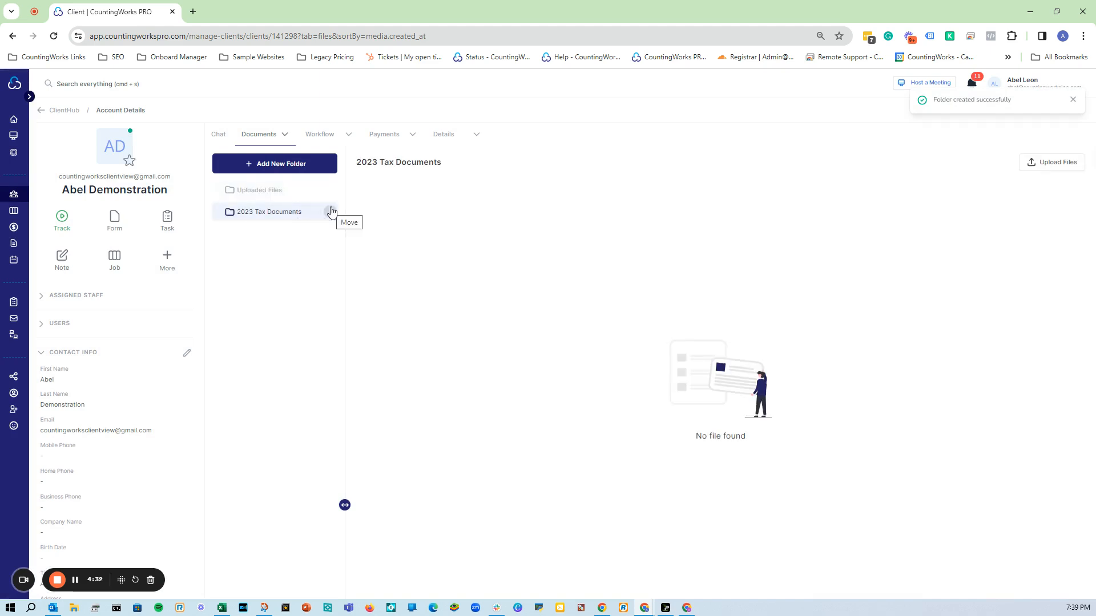
{"action": "left_click", "coordinate": [329, 213]}
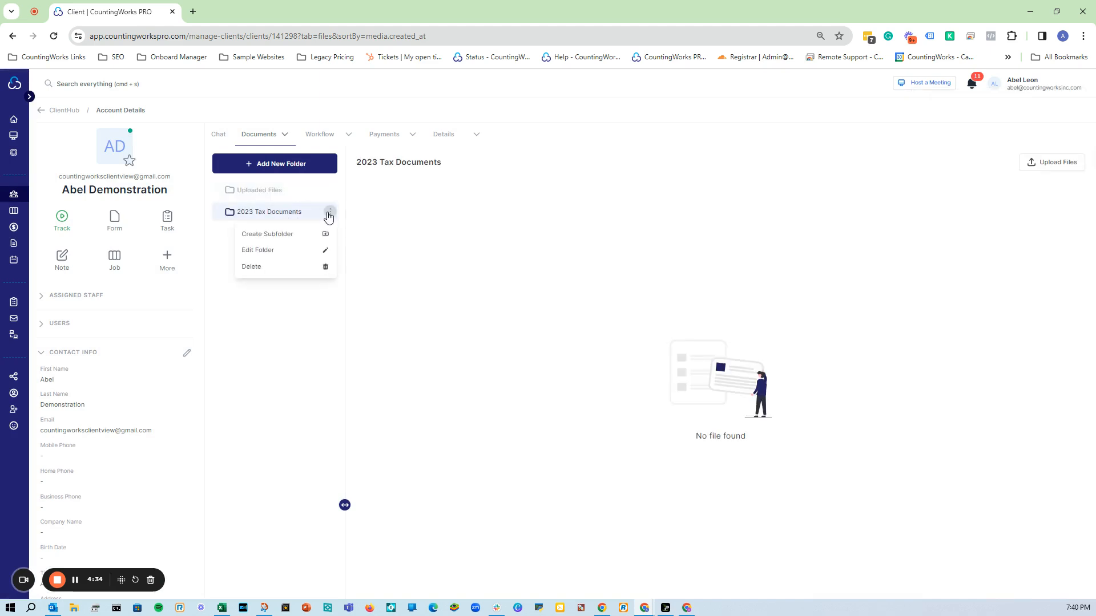
{"action": "left_click", "coordinate": [264, 213]}
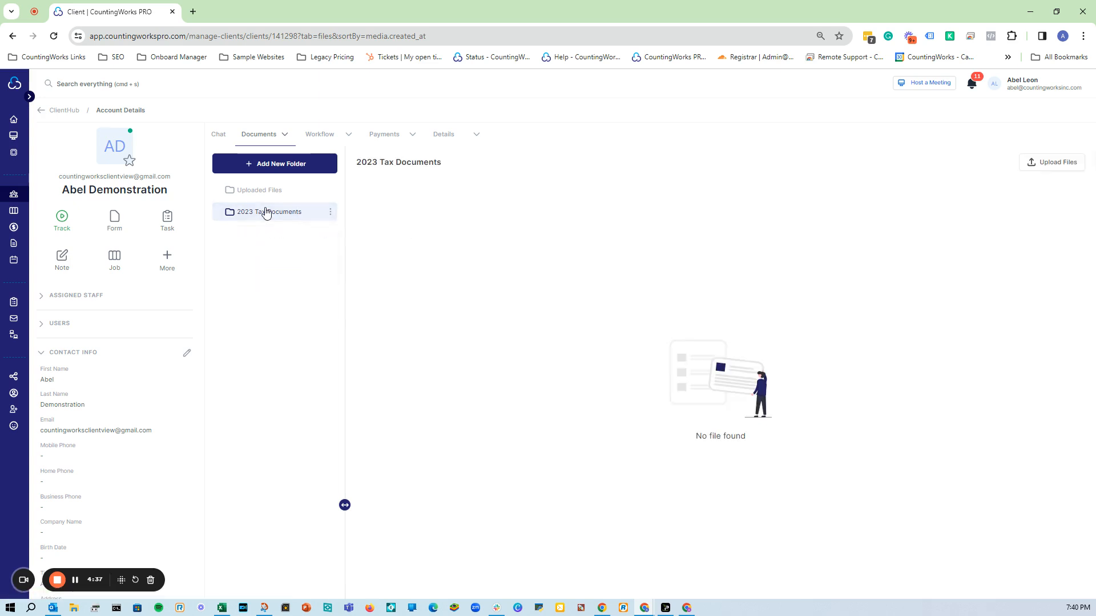
Upload Compliance_Acknowledgement_Set_2022.pdf from the computer into 2023 Tax Documents as a public file.
{"action": "left_click", "coordinate": [1042, 165]}
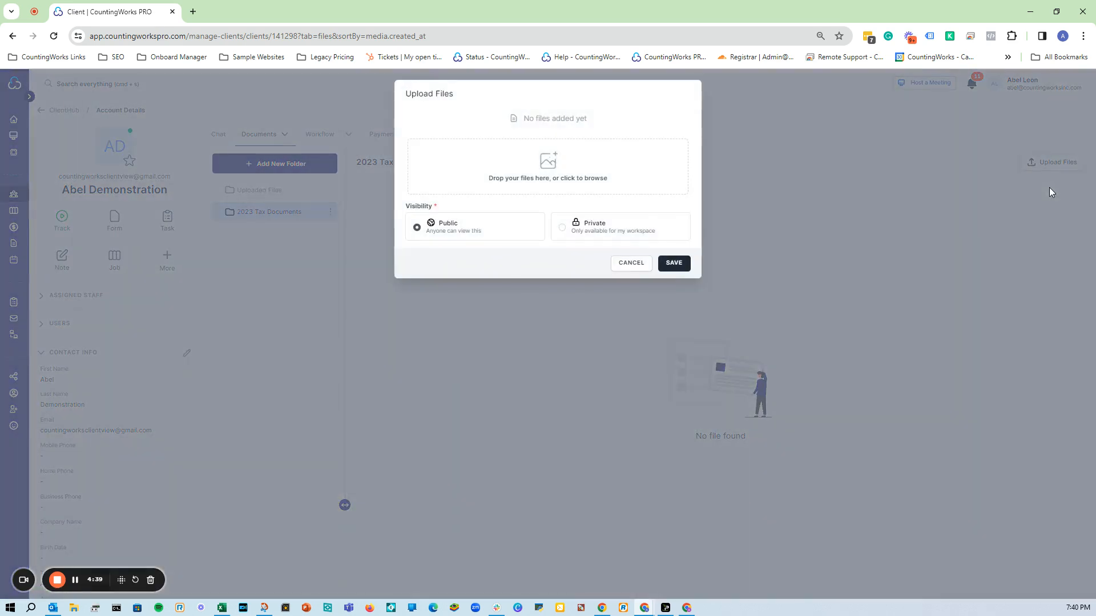
{"action": "left_click", "coordinate": [549, 163]}
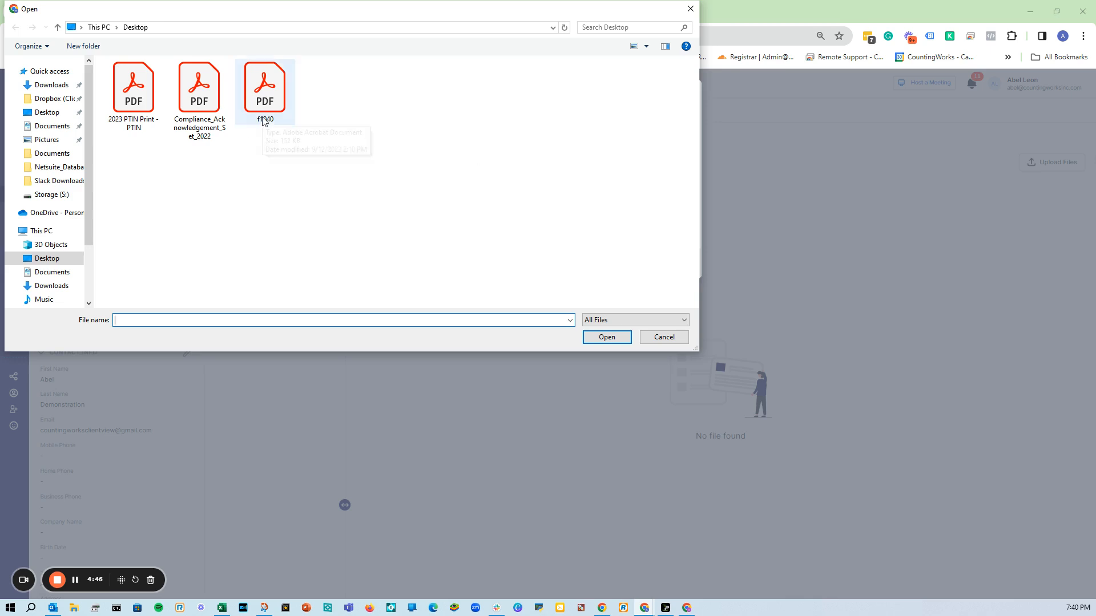
{"action": "double_click", "coordinate": [221, 118]}
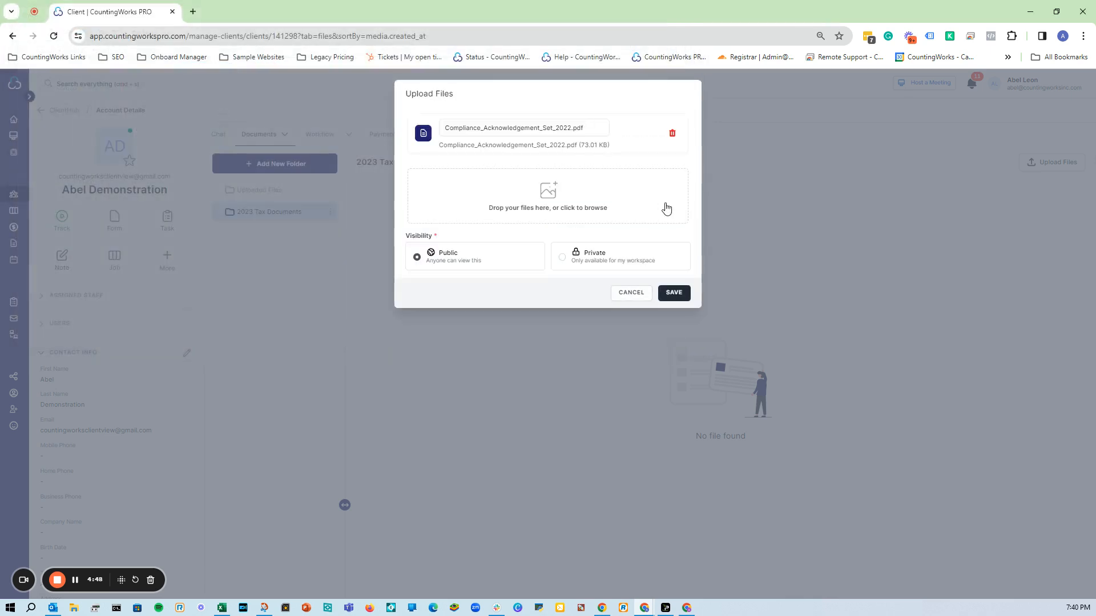
{"action": "left_click", "coordinate": [683, 300]}
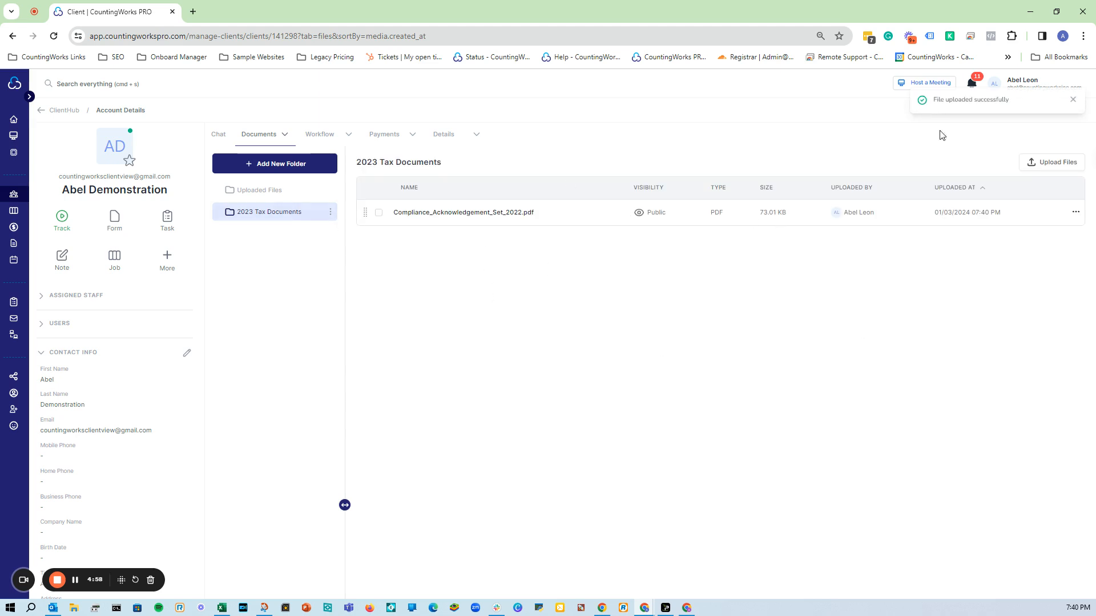
Check the uploaded PDF in the portal's 2023 Tax Documents folder, then move the portal window off-screen.
{"action": "left_click_drag", "start_coordinate": [971, 615], "coordinate": [387, 0]}
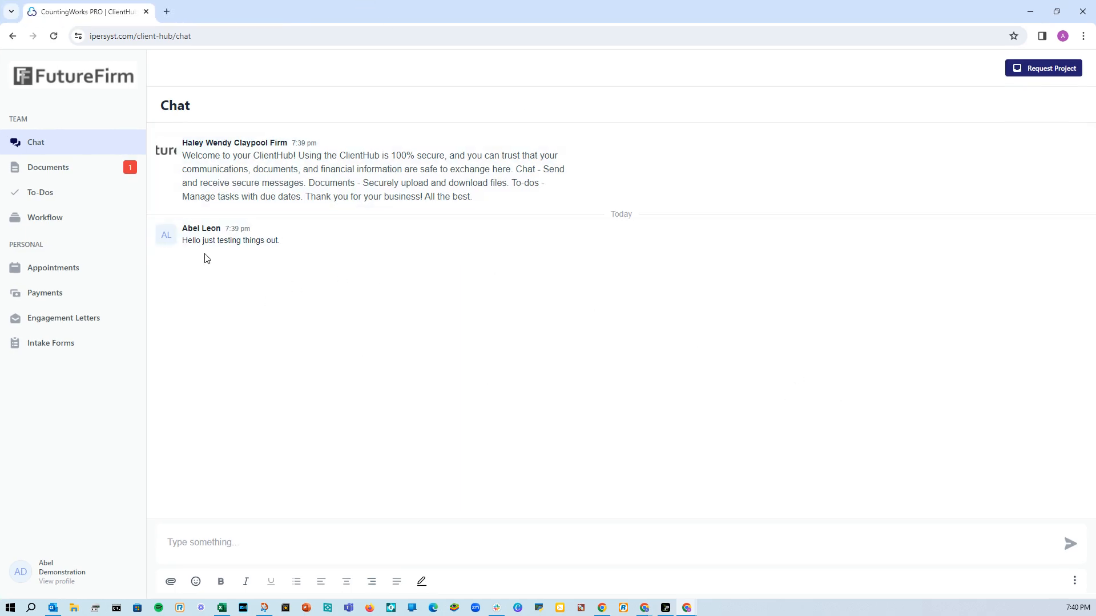
{"action": "left_click", "coordinate": [86, 168]}
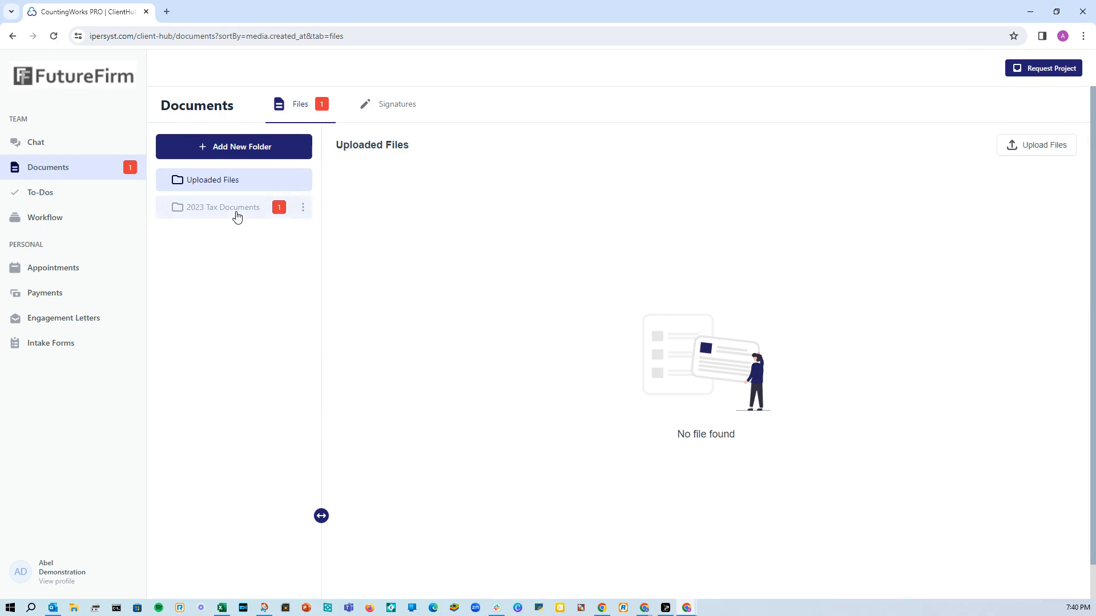
{"action": "left_click", "coordinate": [235, 211]}
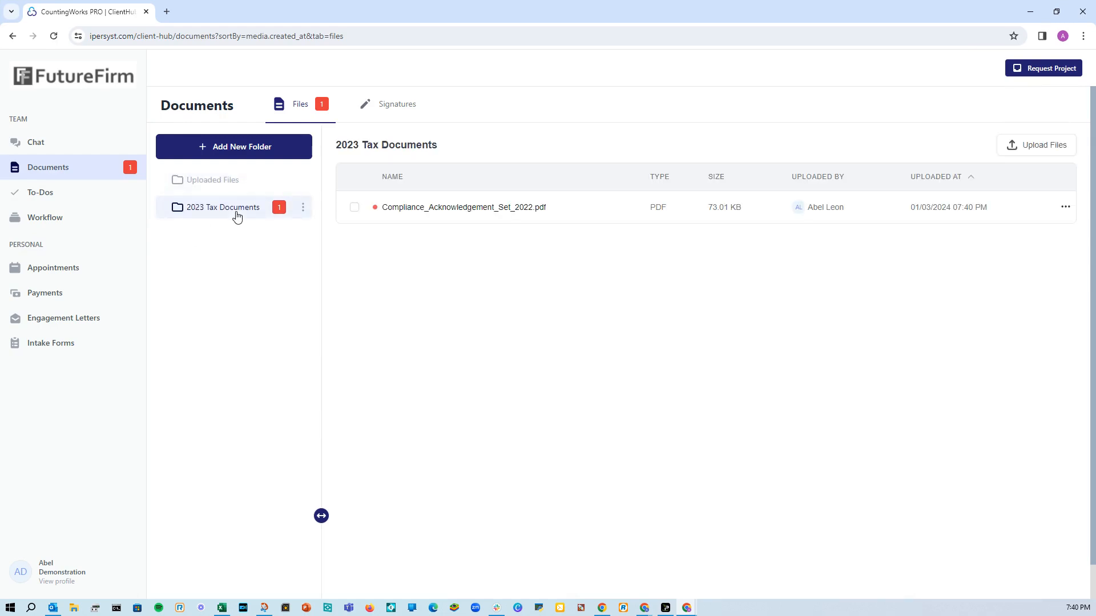
{"action": "left_click", "coordinate": [354, 207]}
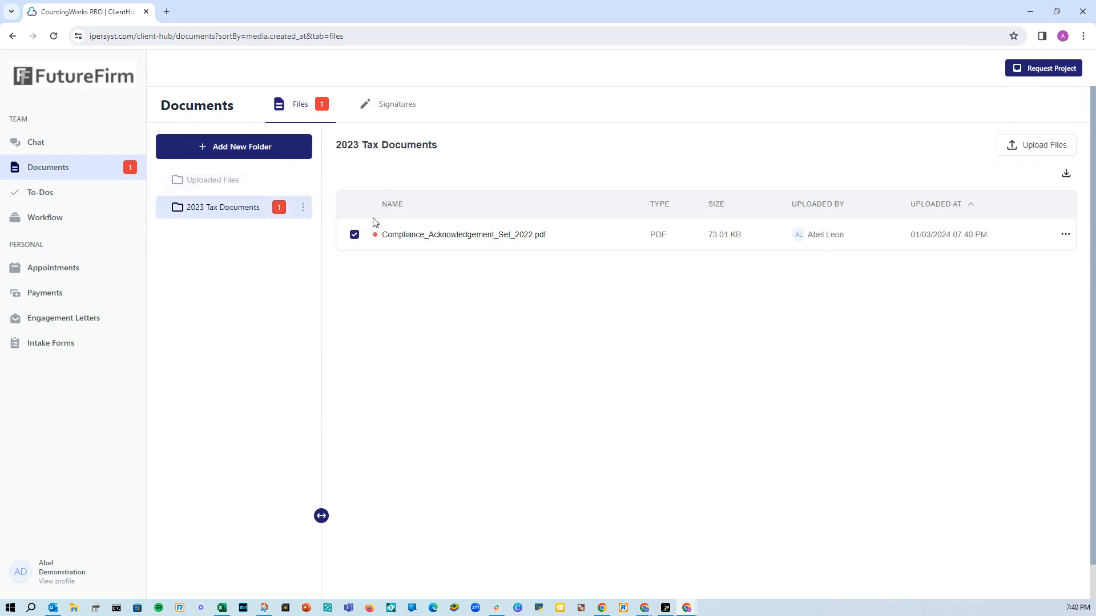
{"action": "left_click", "coordinate": [1065, 237]}
{"action": "left_click", "coordinate": [583, 339]}
{"action": "left_click", "coordinate": [85, 142]}
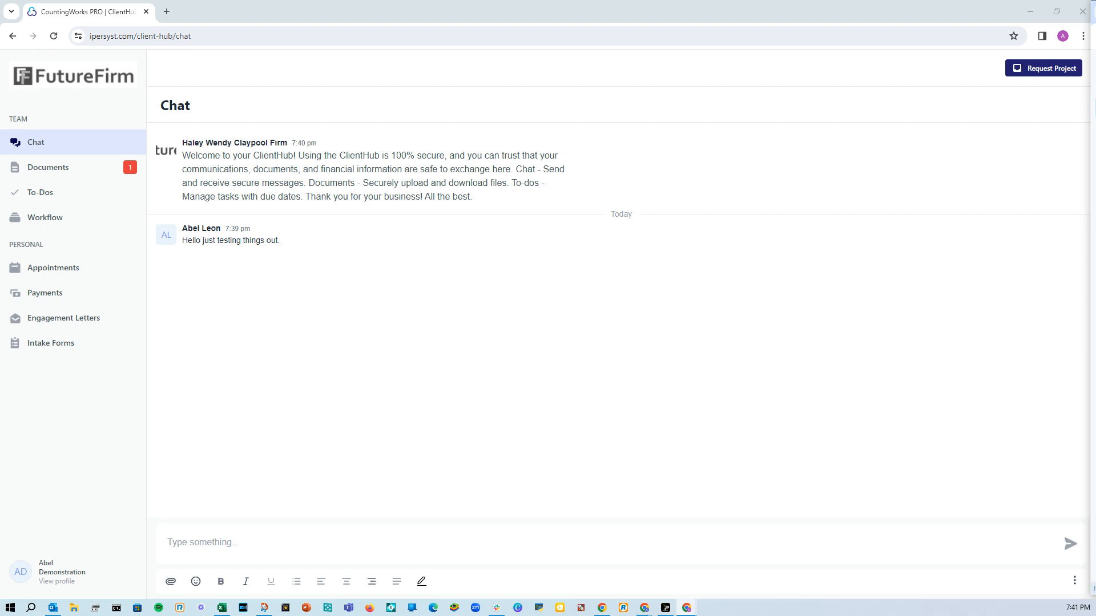
{"action": "left_click", "coordinate": [119, 169]}
{"action": "left_click", "coordinate": [228, 208]}
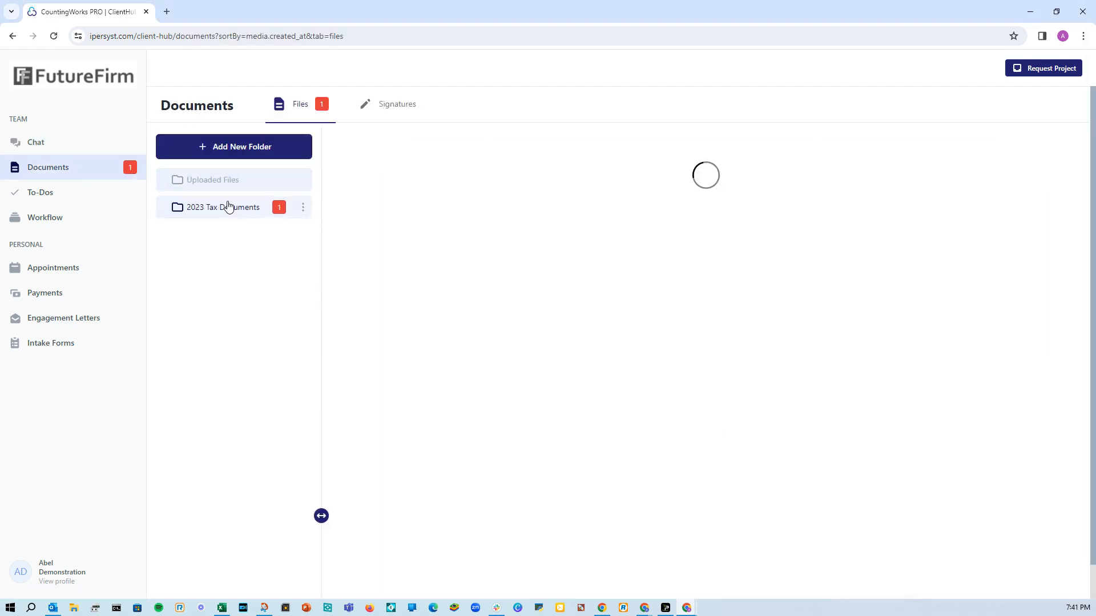
{"action": "left_click_drag", "start_coordinate": [97, 12], "coordinate": [1095, 17]}
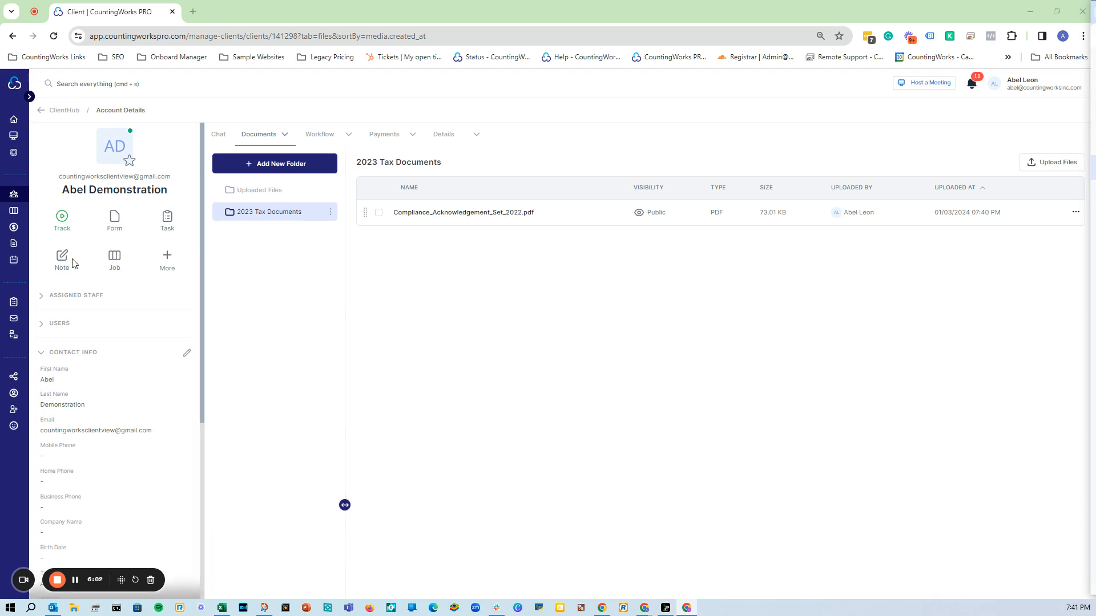
{"action": "left_click", "coordinate": [113, 217]}
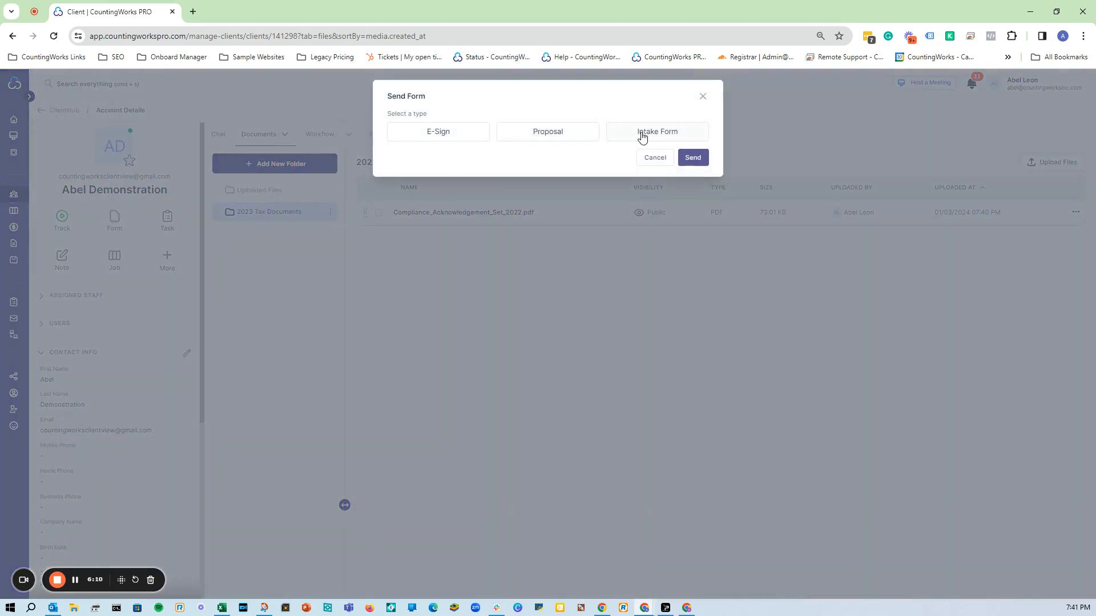
{"action": "left_click", "coordinate": [648, 159]}
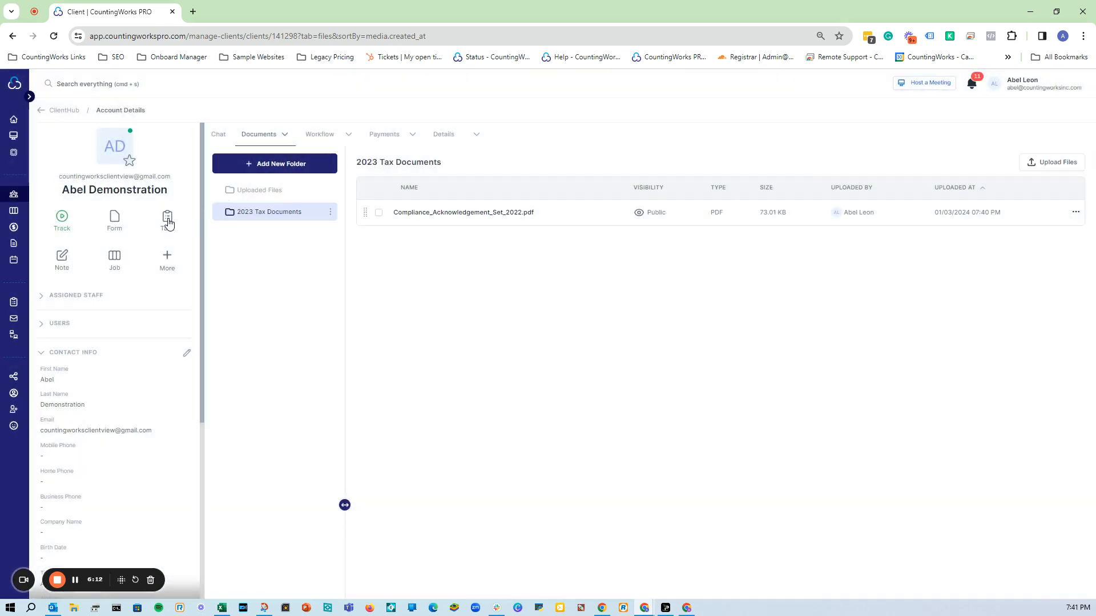
{"action": "left_click", "coordinate": [168, 220]}
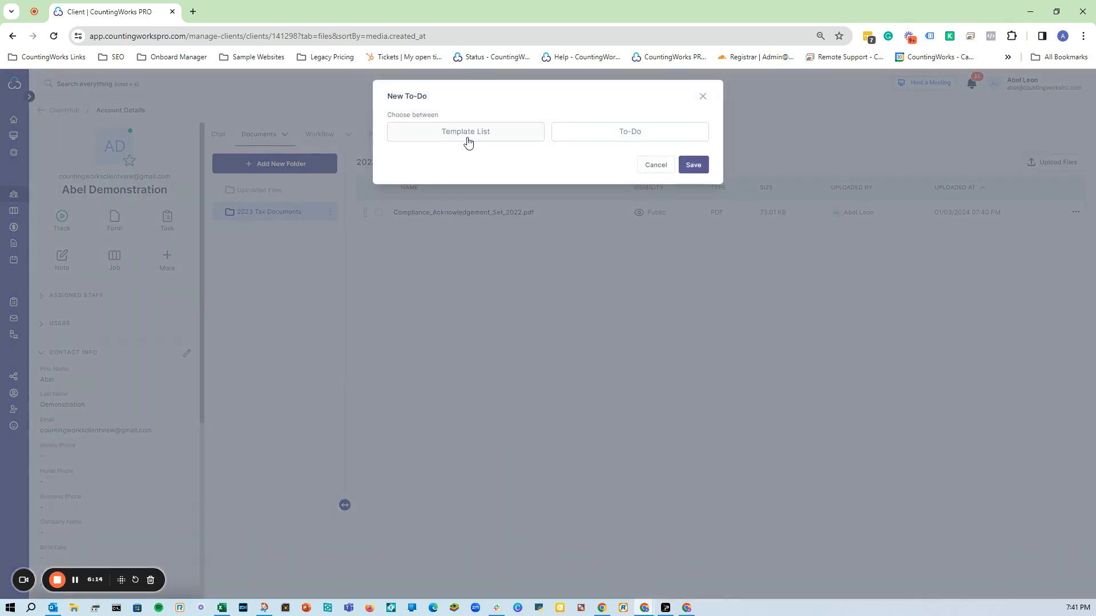
{"action": "left_click", "coordinate": [602, 137]}
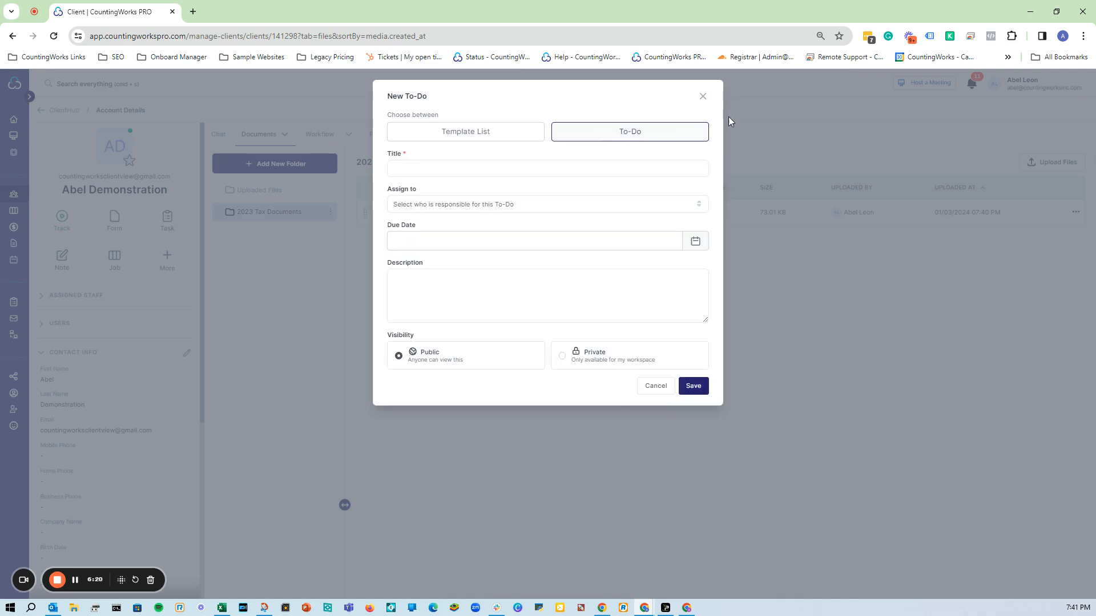
{"action": "left_click", "coordinate": [706, 98]}
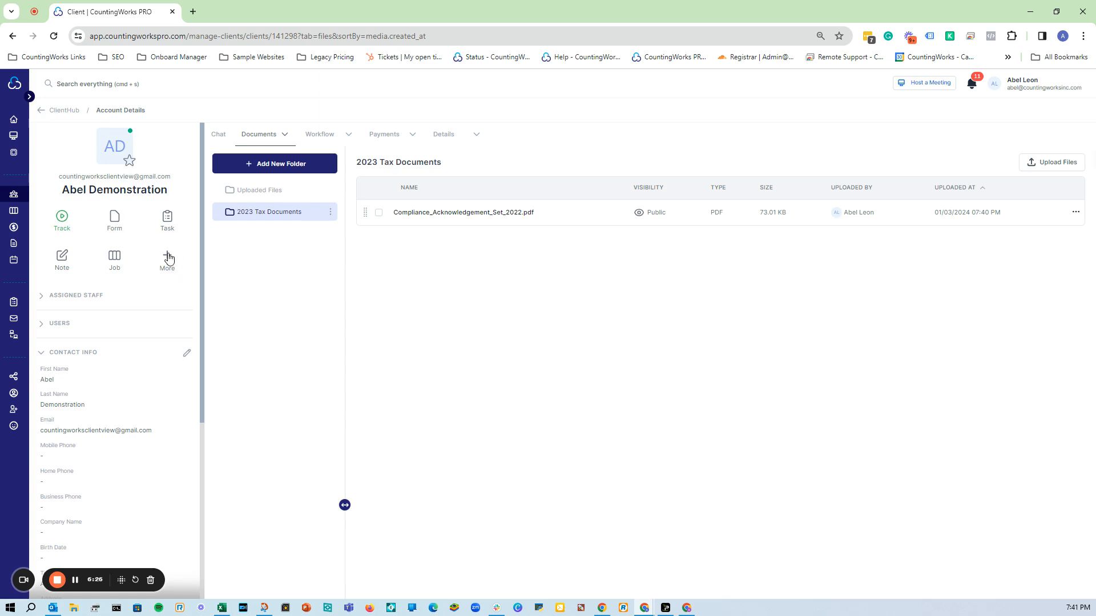
Save a client note giving the taxpayers' two children's names and their ages, 16 and 18.
{"action": "left_click", "coordinate": [66, 266]}
{"action": "left_click", "coordinate": [542, 157]}
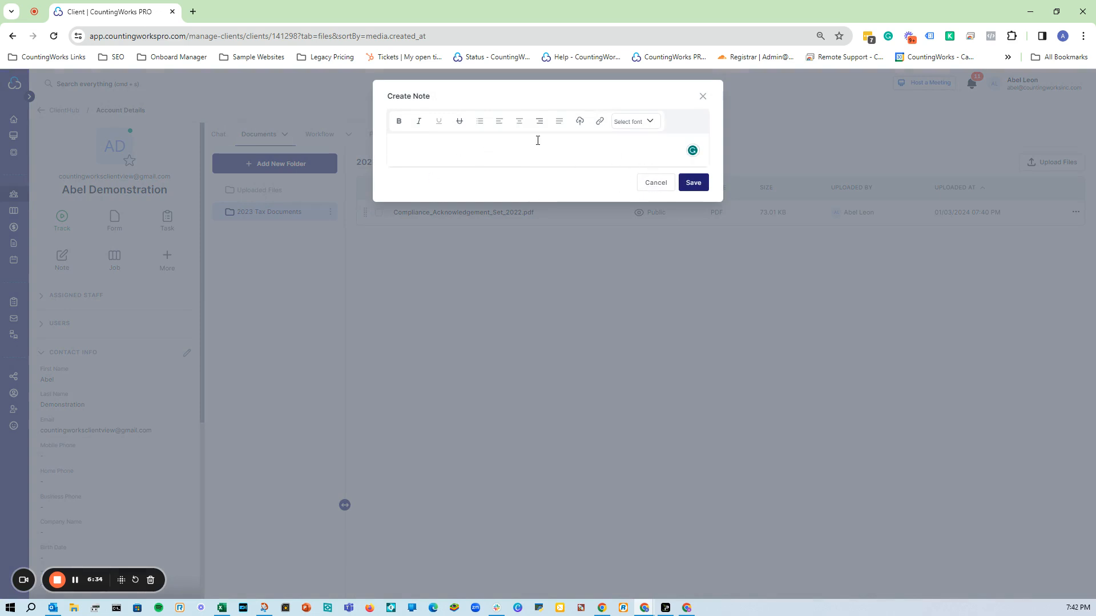
{"action": "type", "text": "Taxpayers "}
{"action": "type", "text": "kid"}
{"action": "type", "text": "s"}
{"action": "type", "text": " are named "}
{"action": "type", "text": "Jim"}
{"action": "type", "text": " S"}
{"action": "type", "text": "and"}
{"action": "type", "text": " Sally"}
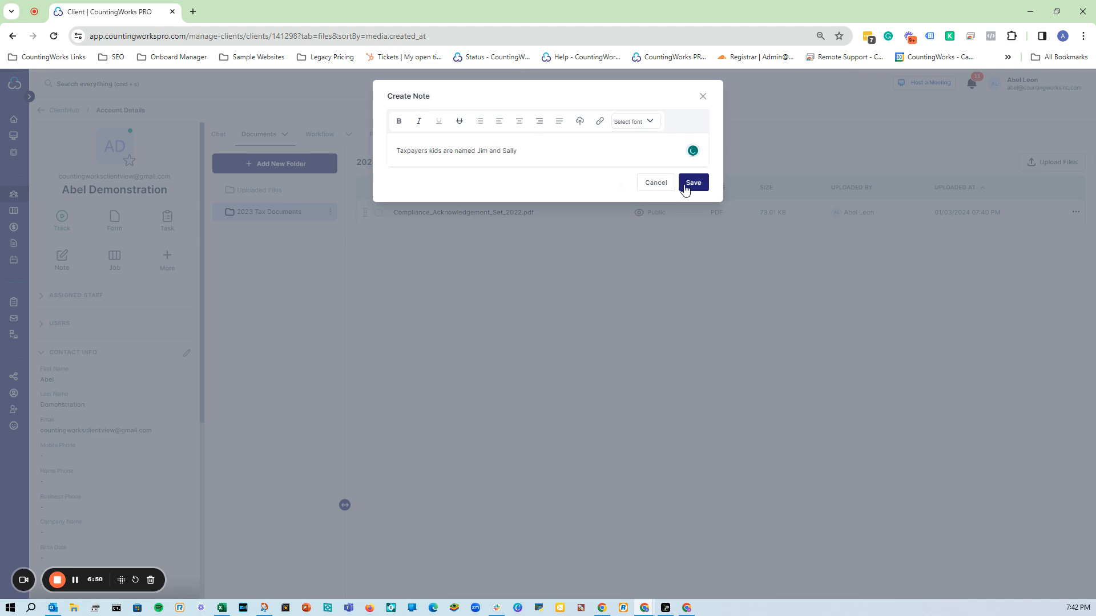
{"action": "type", "text": "ages 16 and 18"}
{"action": "left_click", "coordinate": [696, 183]}
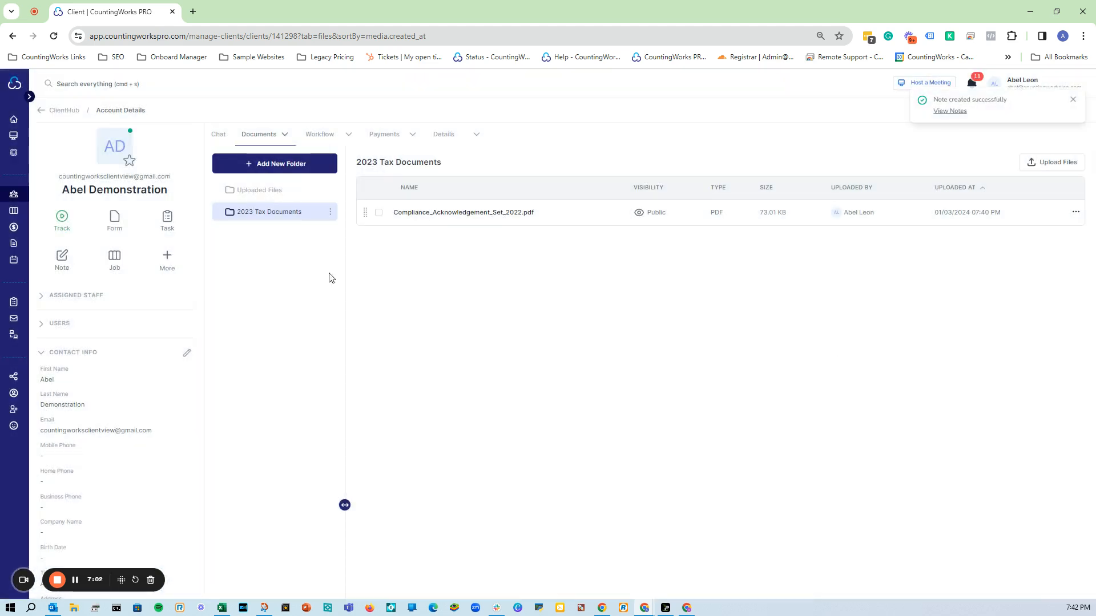
{"action": "left_click", "coordinate": [63, 261]}
Close the empty note form and show the client's Notes, including the children's note.
{"action": "left_click", "coordinate": [664, 186]}
{"action": "mouse_move", "coordinate": [465, 141]}
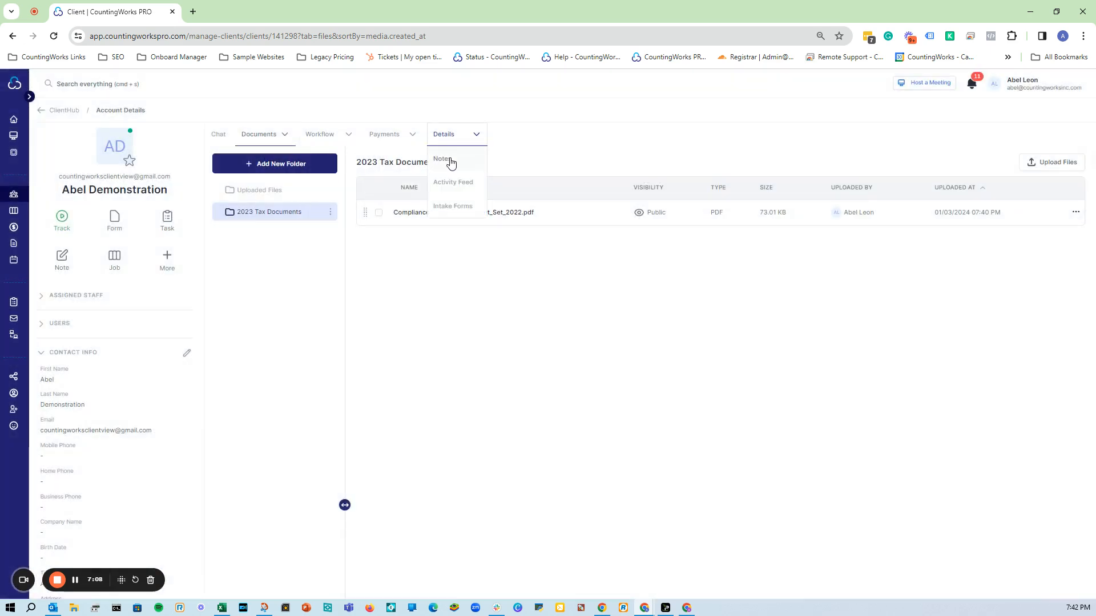
{"action": "left_click", "coordinate": [447, 159]}
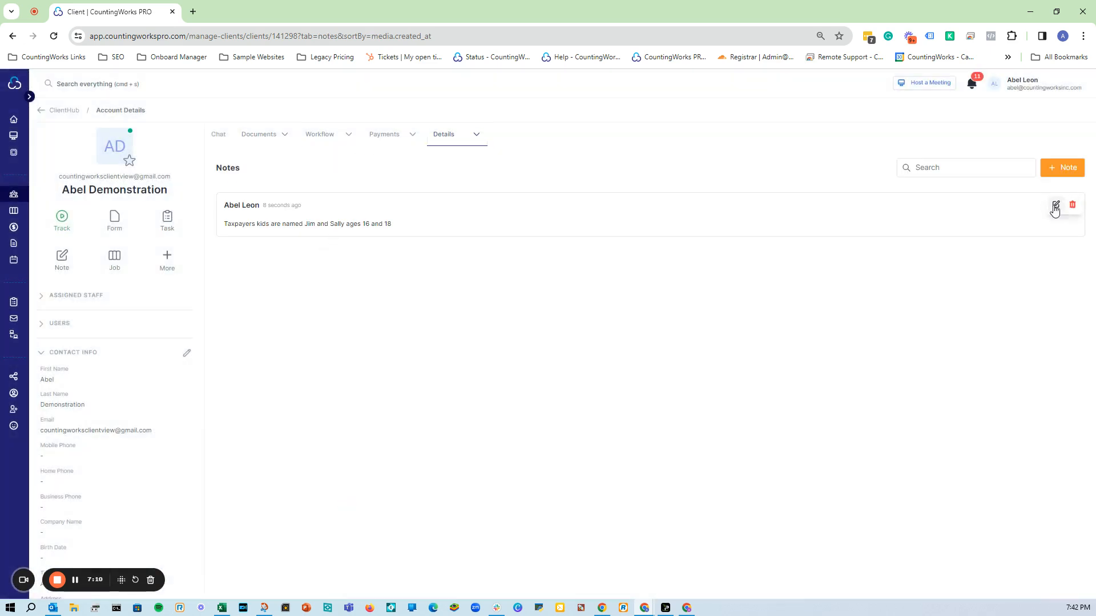
{"action": "left_click", "coordinate": [979, 167]}
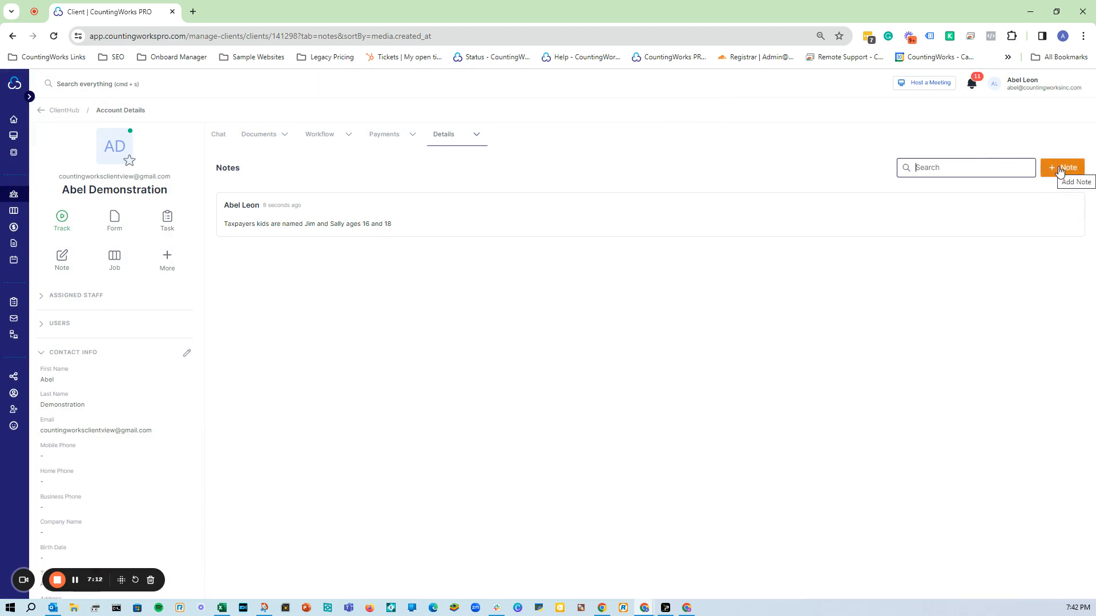
Expand the client's Users section, which lists no linked users yet.
{"action": "mouse_move", "coordinate": [393, 138]}
{"action": "mouse_move", "coordinate": [349, 135]}
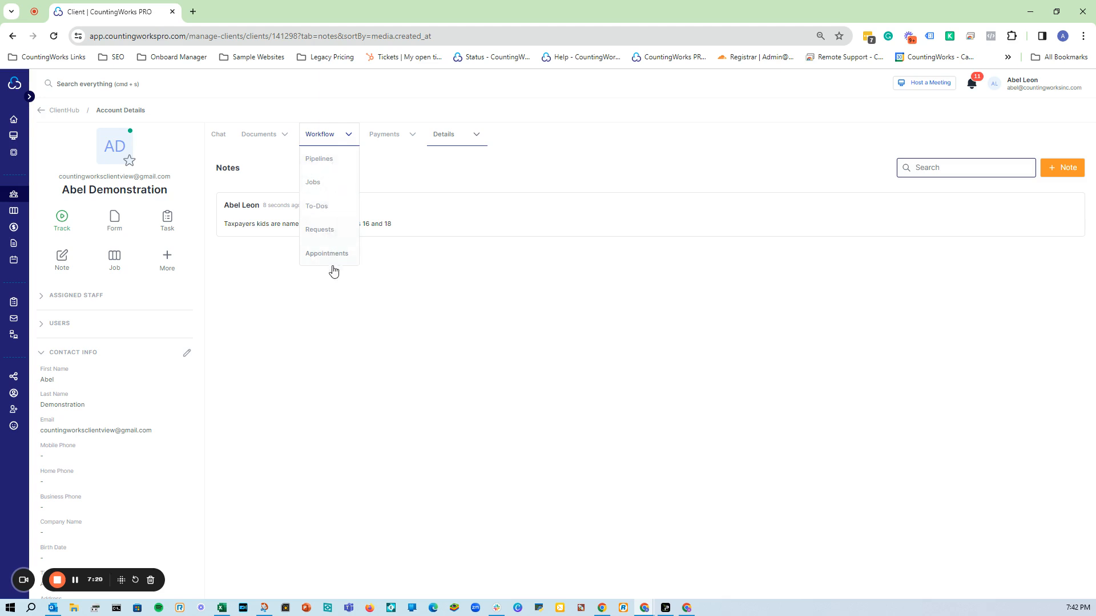
{"action": "left_click", "coordinate": [42, 324]}
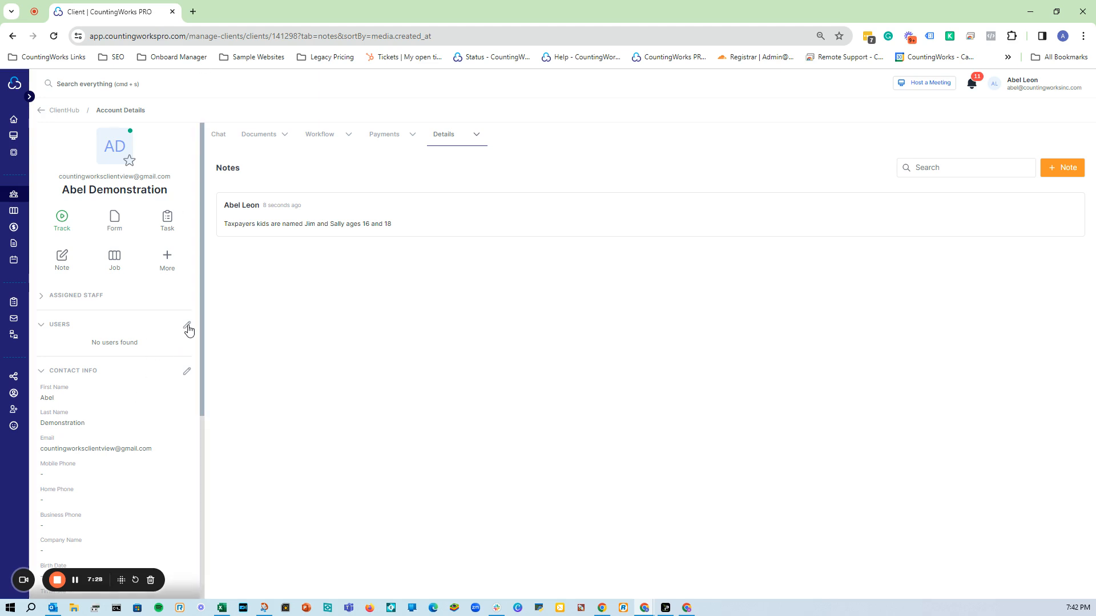
Open a blank Create User form on the demo client's account with Shared Email turned on.
{"action": "left_click", "coordinate": [188, 328]}
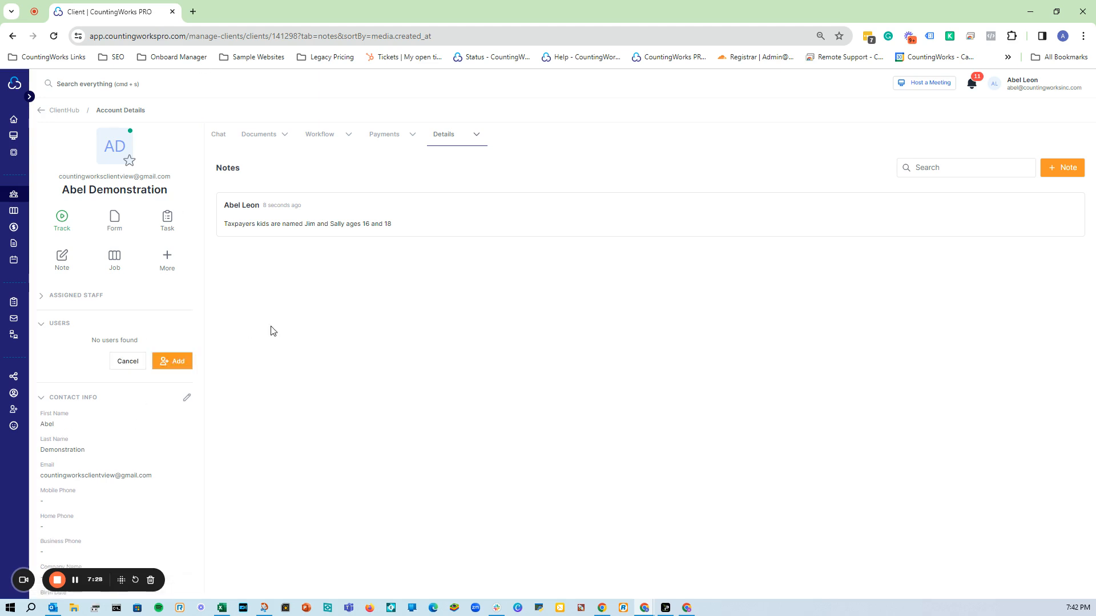
{"action": "left_click", "coordinate": [167, 365]}
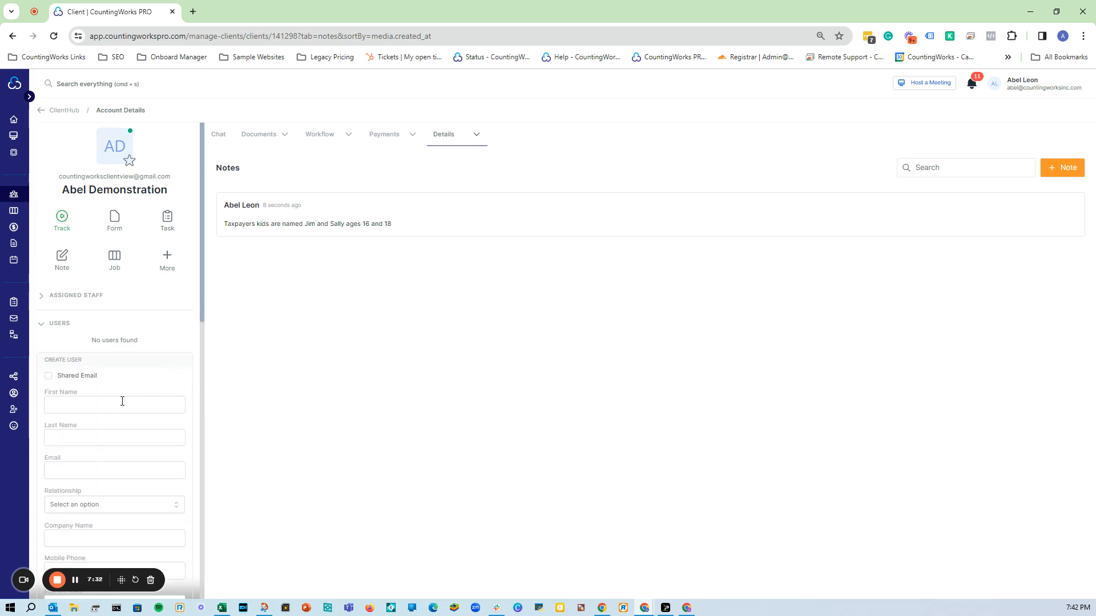
{"action": "left_click", "coordinate": [48, 376]}
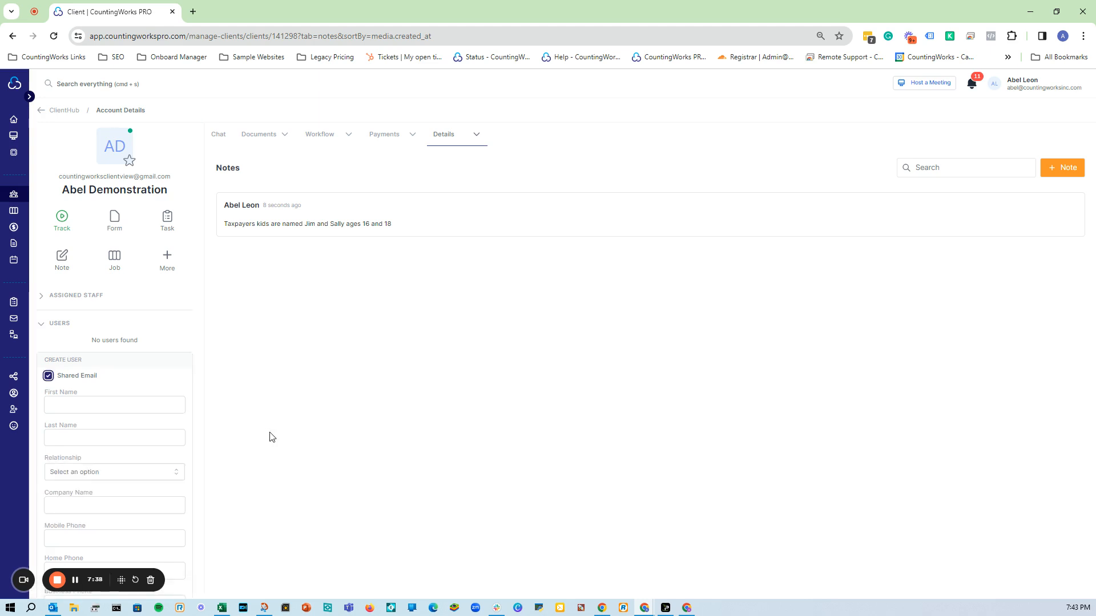
{"action": "scroll", "coordinate": [101, 406], "scroll_direction": "down", "scroll_amount": 1}
{"action": "scroll", "coordinate": [102, 406], "scroll_direction": "down", "scroll_amount": 2}
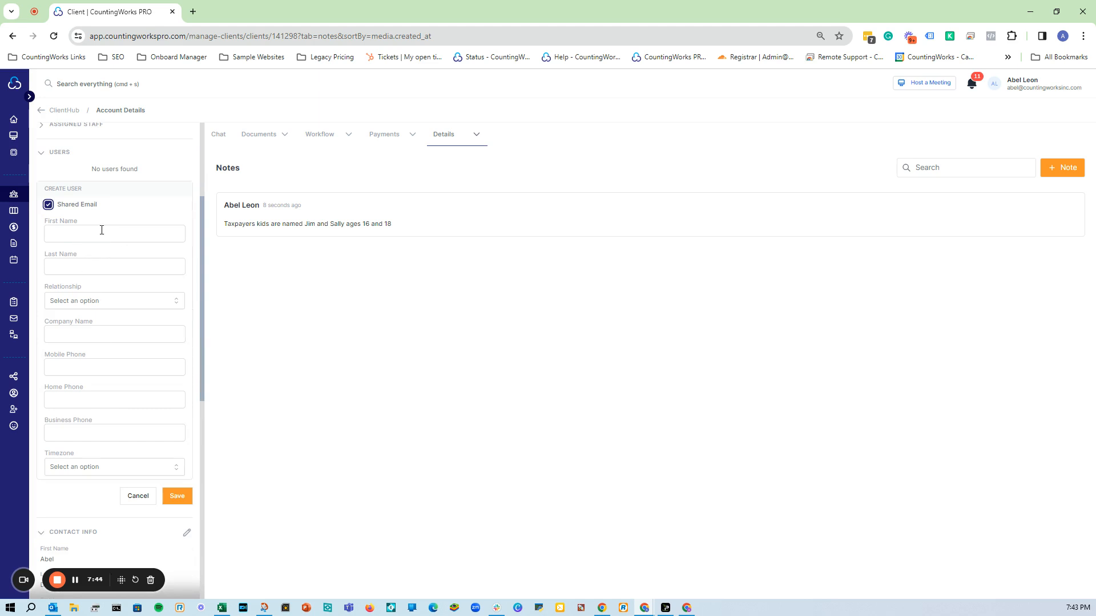
Browse the Relationship dropdown's options and close it without choosing one.
{"action": "left_click", "coordinate": [116, 299]}
{"action": "scroll", "coordinate": [127, 346], "scroll_direction": "down", "scroll_amount": 2}
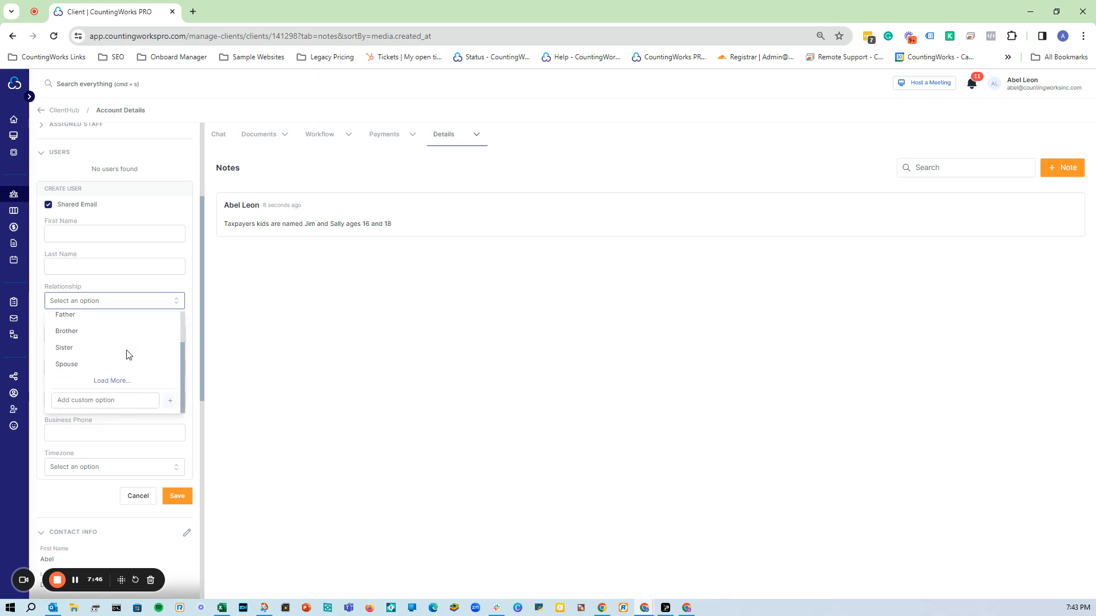
{"action": "left_click", "coordinate": [117, 381]}
{"action": "scroll", "coordinate": [129, 379], "scroll_direction": "down", "scroll_amount": 4}
{"action": "scroll", "coordinate": [129, 378], "scroll_direction": "up", "scroll_amount": 2}
{"action": "scroll", "coordinate": [129, 379], "scroll_direction": "up", "scroll_amount": 2}
{"action": "scroll", "coordinate": [114, 372], "scroll_direction": "up", "scroll_amount": 2}
{"action": "scroll", "coordinate": [114, 371], "scroll_direction": "down", "scroll_amount": 2}
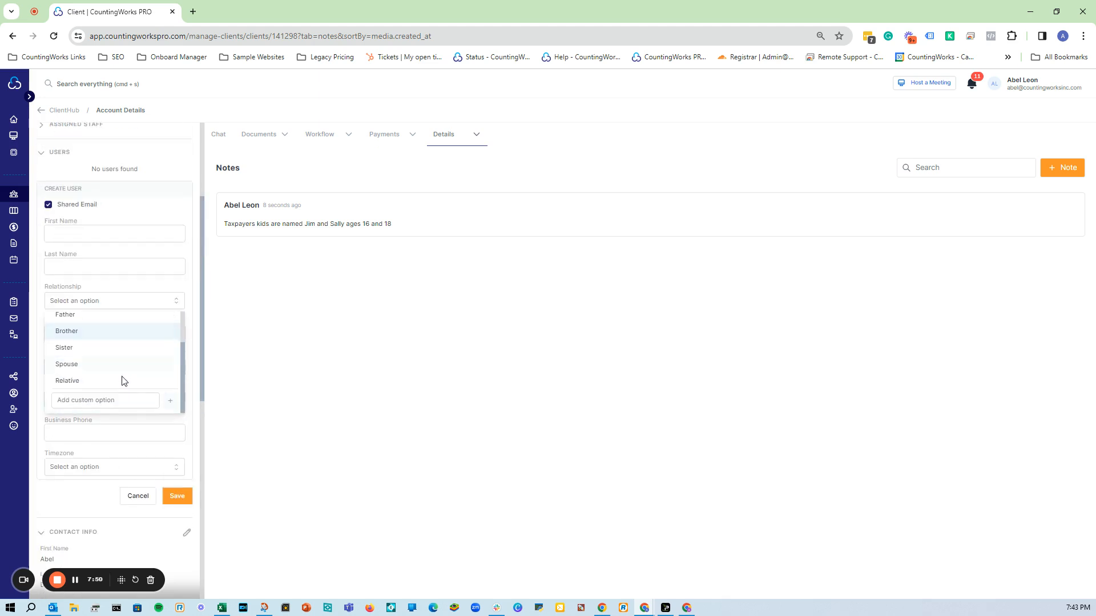
{"action": "left_click", "coordinate": [118, 402]}
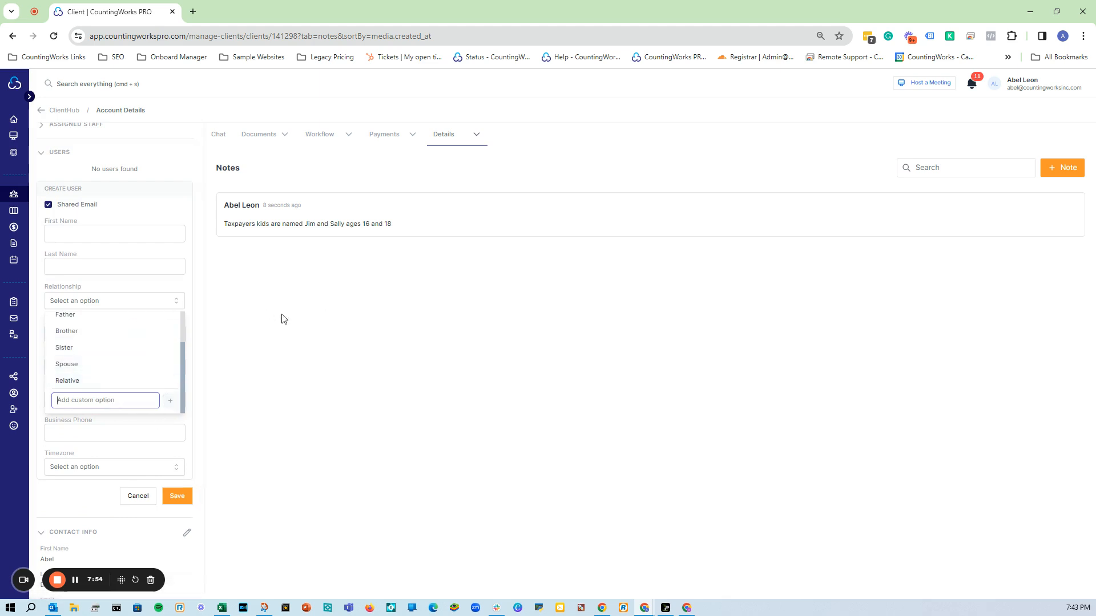
{"action": "left_click", "coordinate": [182, 306]}
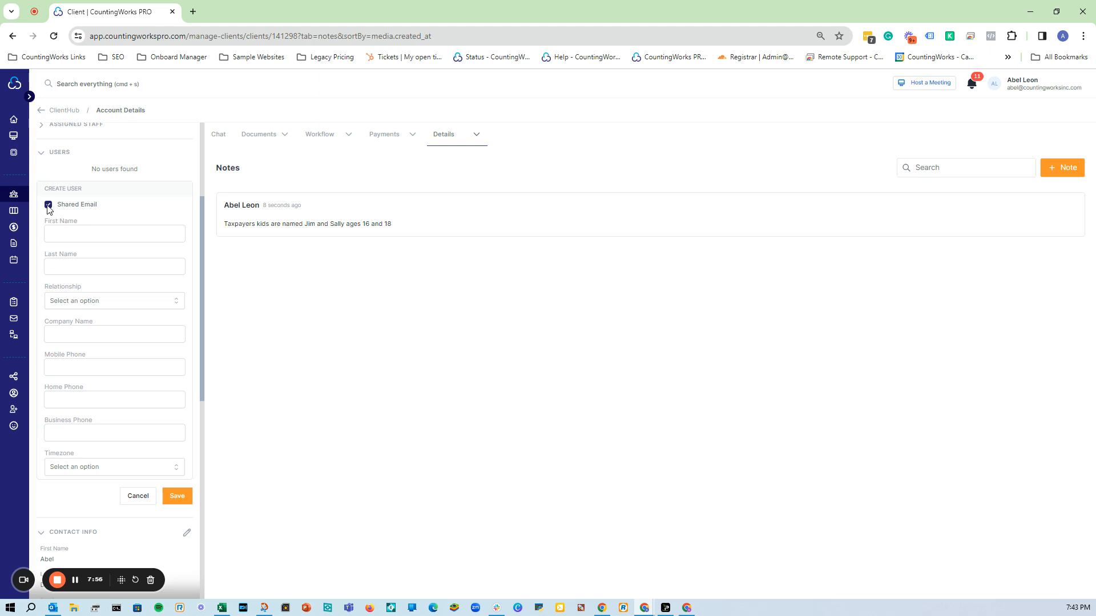
Turn Shared Email back off and check the first name, last name and Email fields.
{"action": "scroll", "coordinate": [187, 242], "scroll_direction": "up", "scroll_amount": 3}
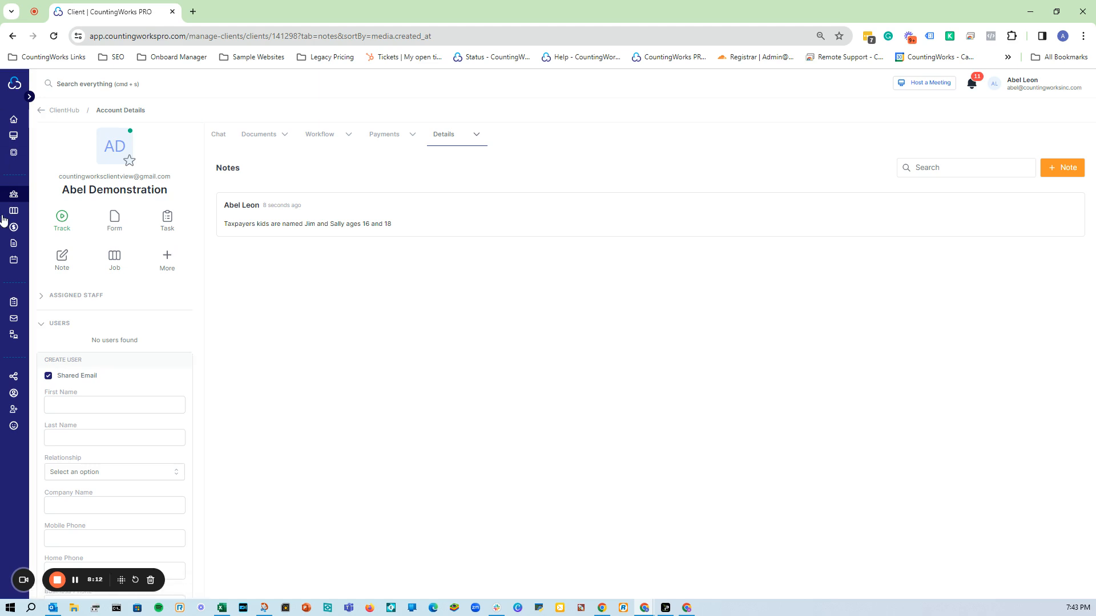
{"action": "left_click", "coordinate": [48, 376]}
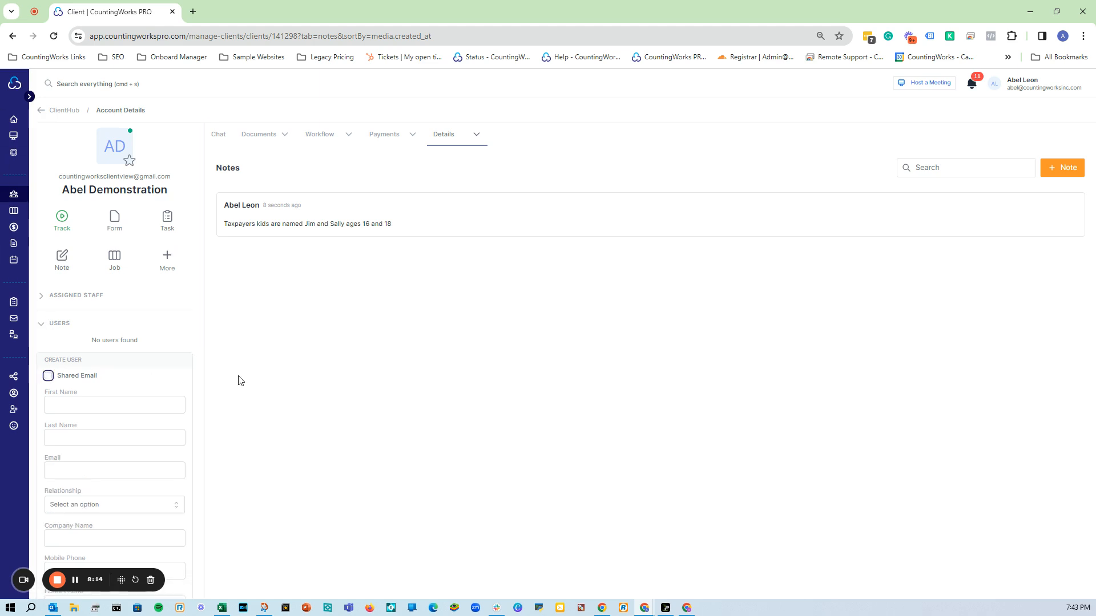
{"action": "scroll", "coordinate": [135, 398], "scroll_direction": "down", "scroll_amount": 1}
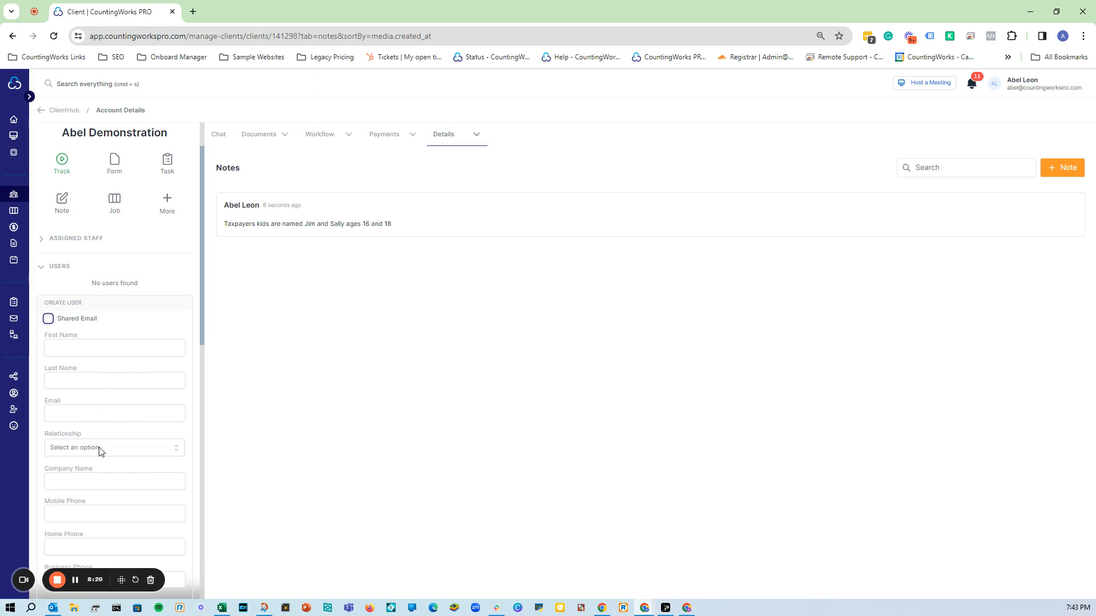
{"action": "left_click", "coordinate": [85, 349]}
{"action": "left_click", "coordinate": [98, 380]}
{"action": "left_click", "coordinate": [101, 411]}
{"action": "scroll", "coordinate": [132, 451], "scroll_direction": "down", "scroll_amount": 3}
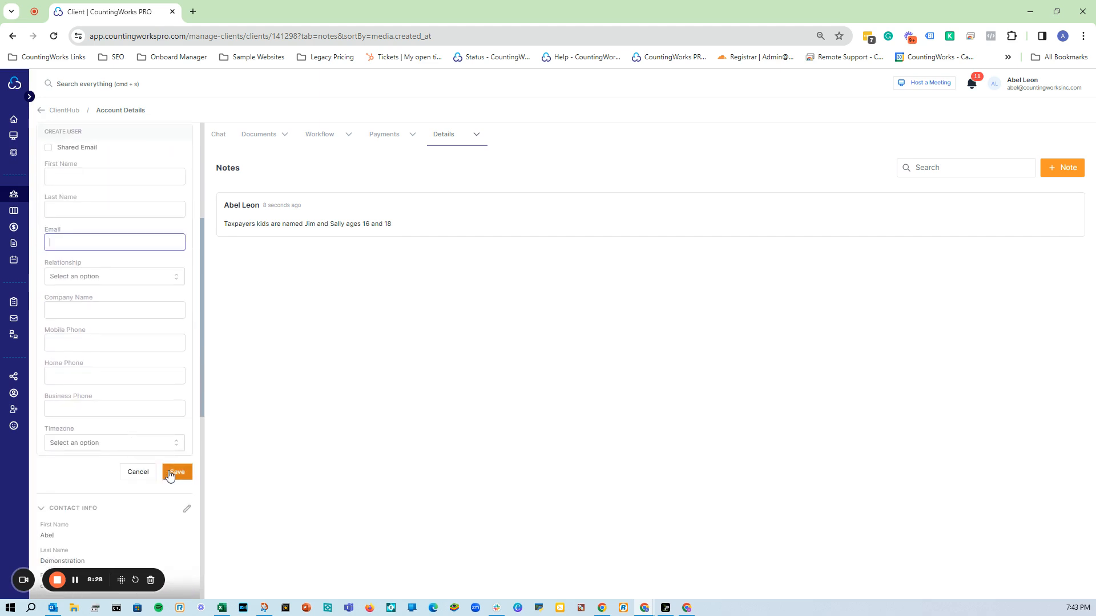
{"action": "scroll", "coordinate": [164, 476], "scroll_direction": "up", "scroll_amount": 2}
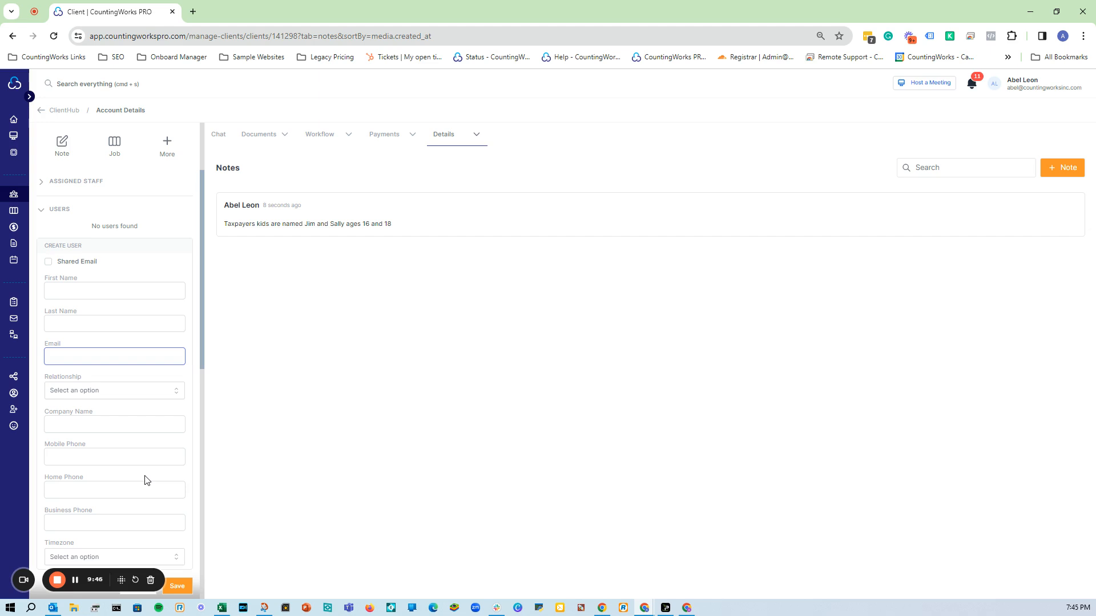
Cancel the unfinished Create User form and expand the sidebar to show labelled navigation.
{"action": "scroll", "coordinate": [103, 415], "scroll_direction": "down", "scroll_amount": 3}
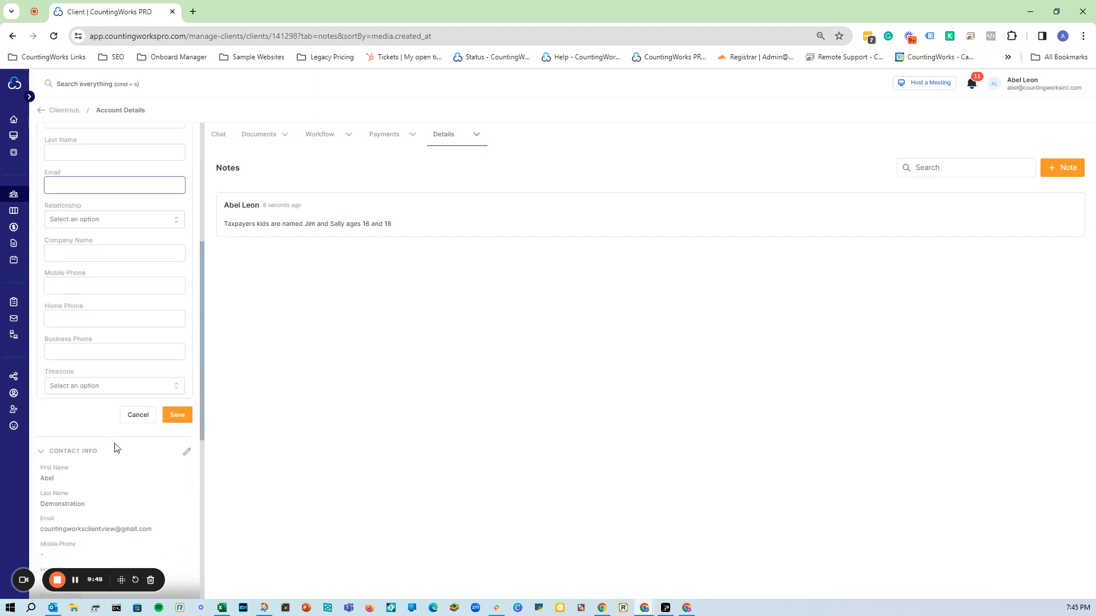
{"action": "left_click", "coordinate": [137, 416]}
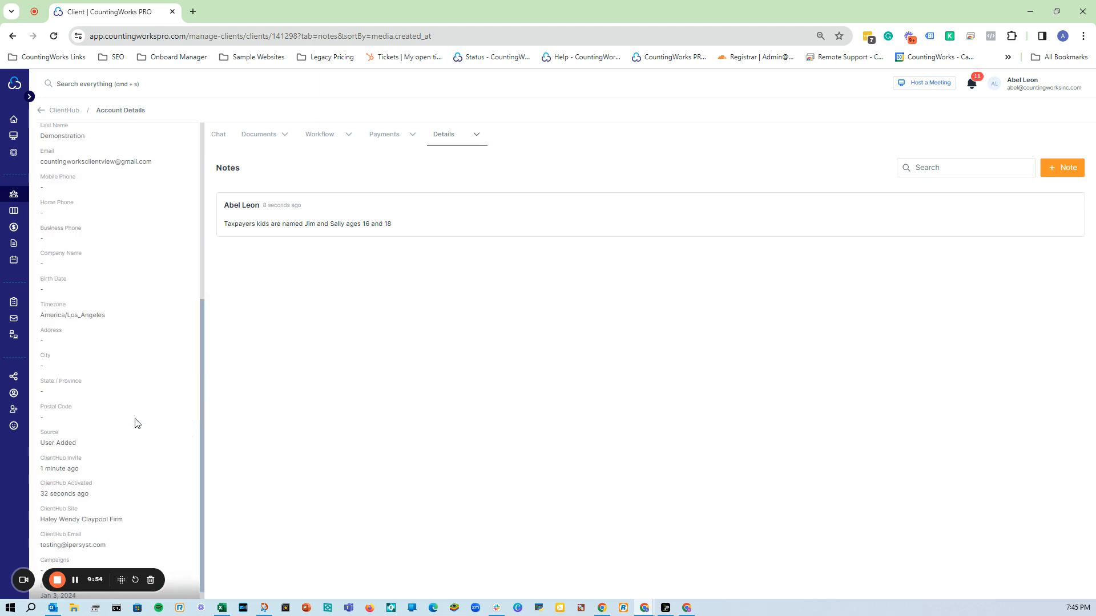
{"action": "left_click", "coordinate": [30, 98]}
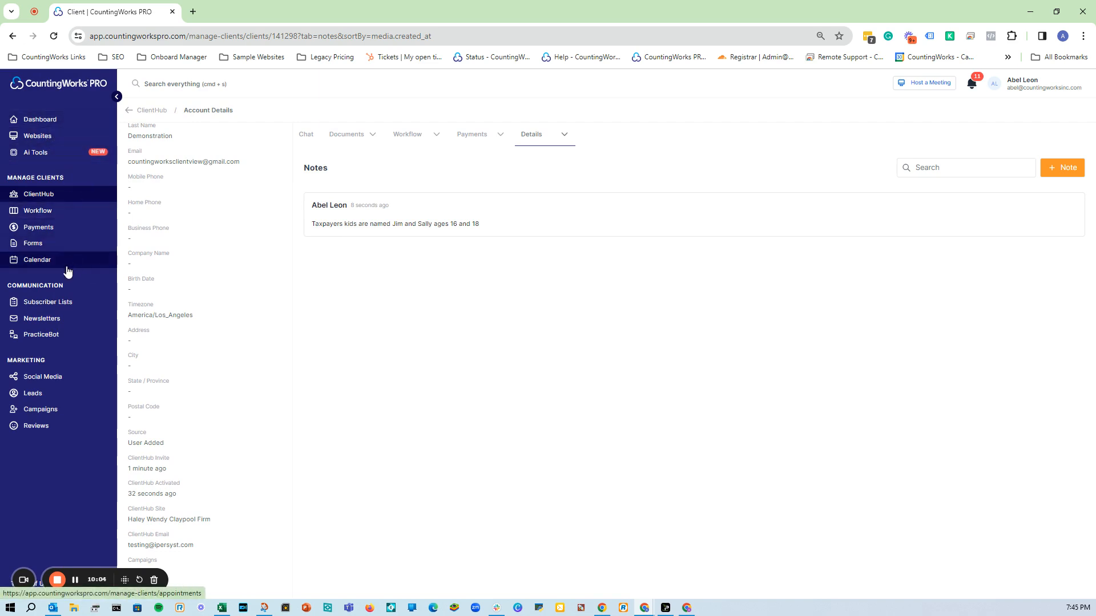
Open Forms and cycle through the Proposals, Intake Forms and E-Sign tabs, ending on E-Sign.
{"action": "left_click", "coordinate": [67, 249]}
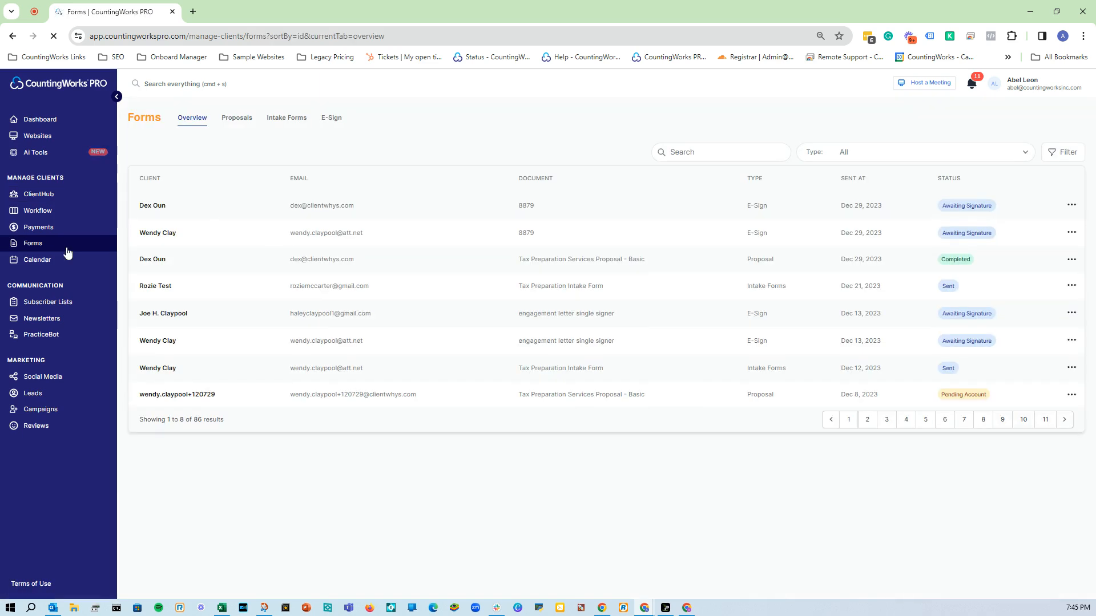
{"action": "left_click", "coordinate": [240, 122]}
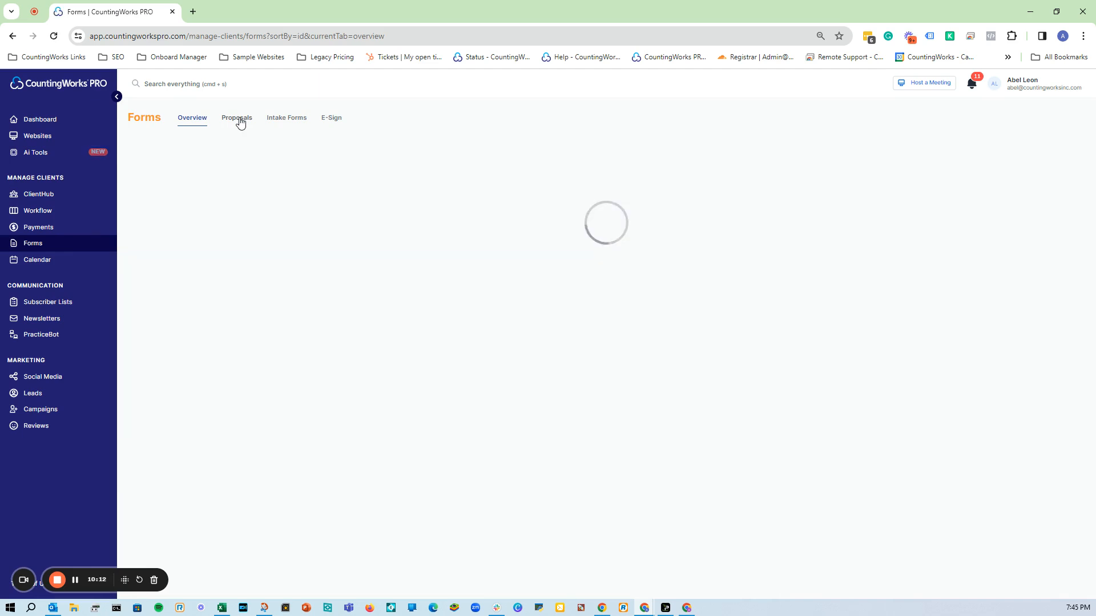
{"action": "left_click", "coordinate": [280, 122]}
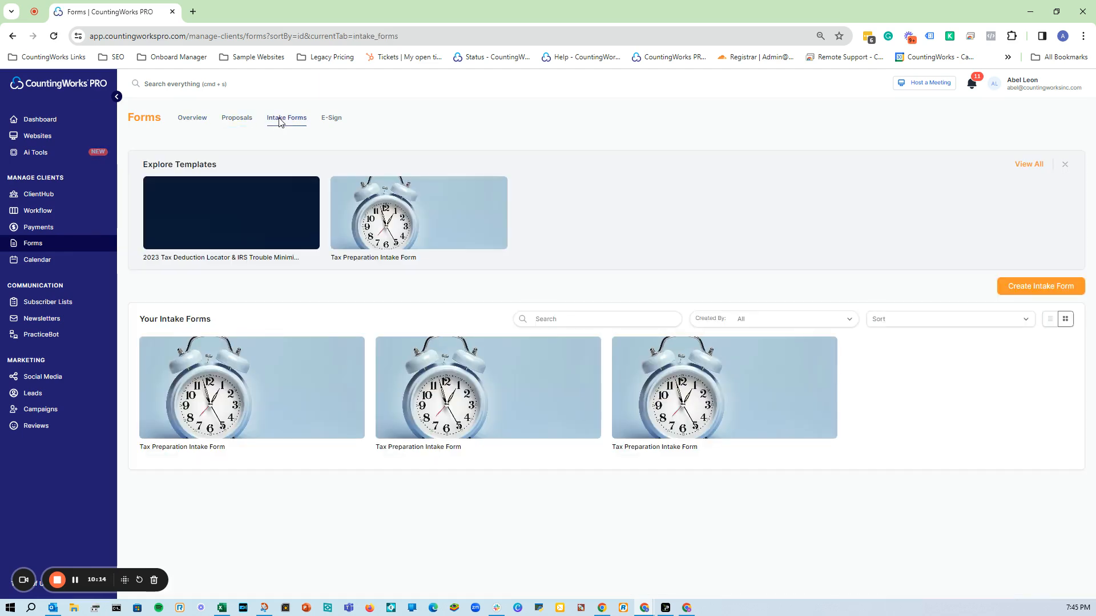
{"action": "left_click", "coordinate": [341, 123]}
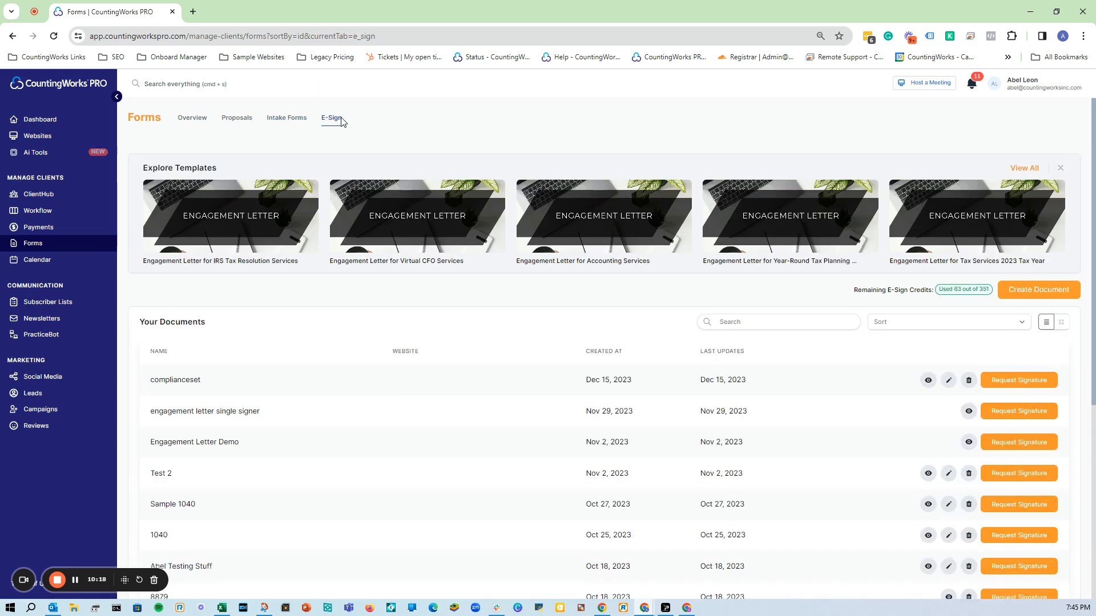
{"action": "left_click", "coordinate": [288, 121]}
{"action": "left_click", "coordinate": [245, 122]}
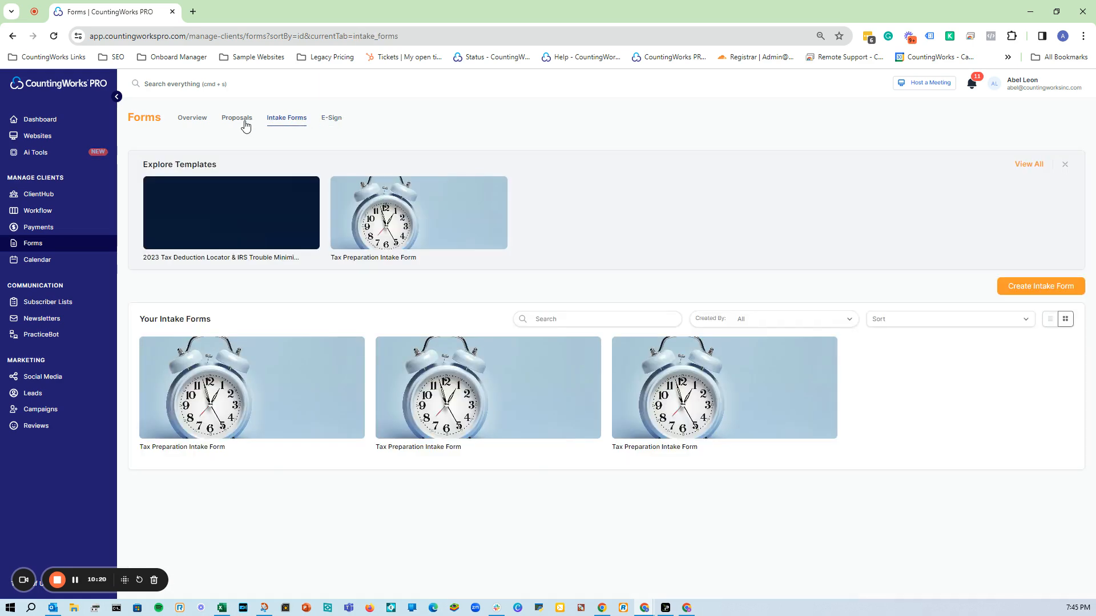
{"action": "left_click", "coordinate": [285, 122]}
{"action": "left_click", "coordinate": [331, 123]}
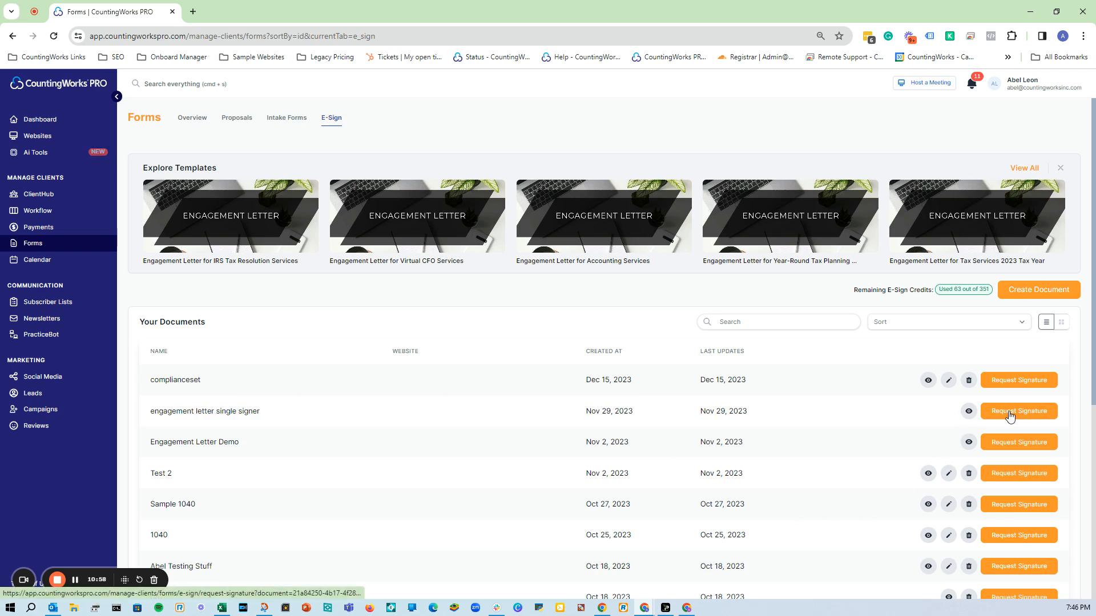
Create a new e-sign document from the Compliance_Acknowledgement_Set_2022 PDF.
{"action": "left_click", "coordinate": [1036, 292]}
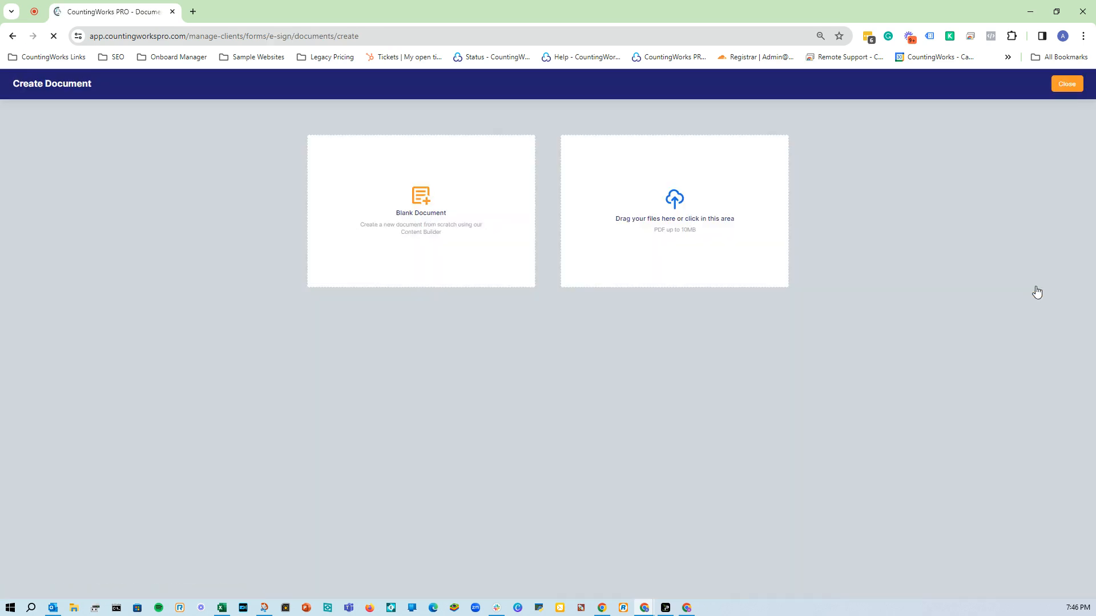
{"action": "left_click", "coordinate": [658, 205]}
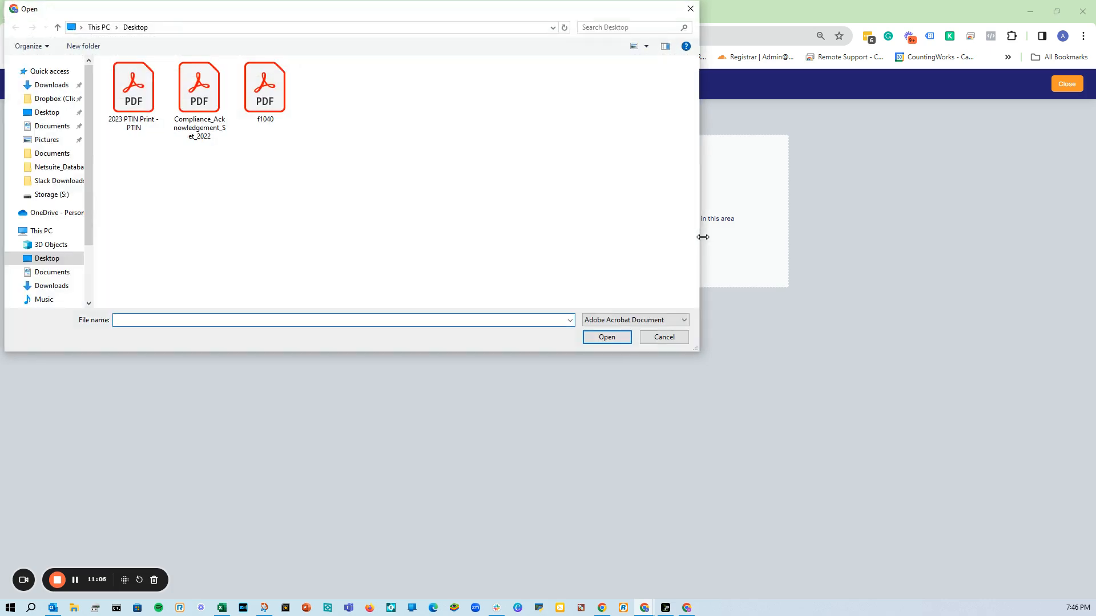
{"action": "double_click", "coordinate": [200, 92]}
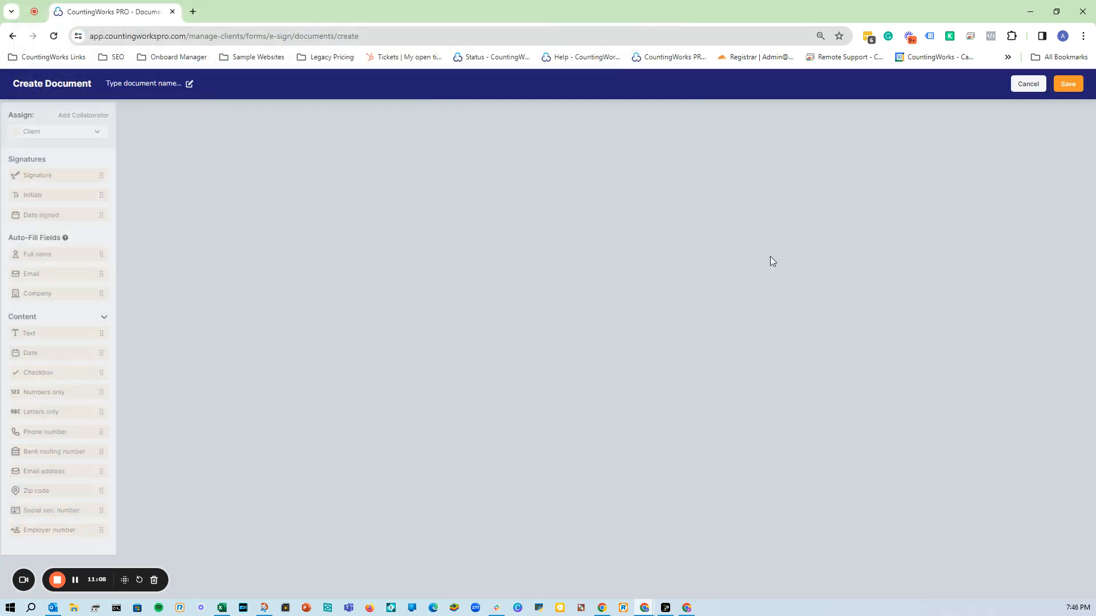
Place a Signature field on the engagement letter's Filer Signature line.
{"action": "scroll", "coordinate": [771, 261], "scroll_direction": "down", "scroll_amount": 4}
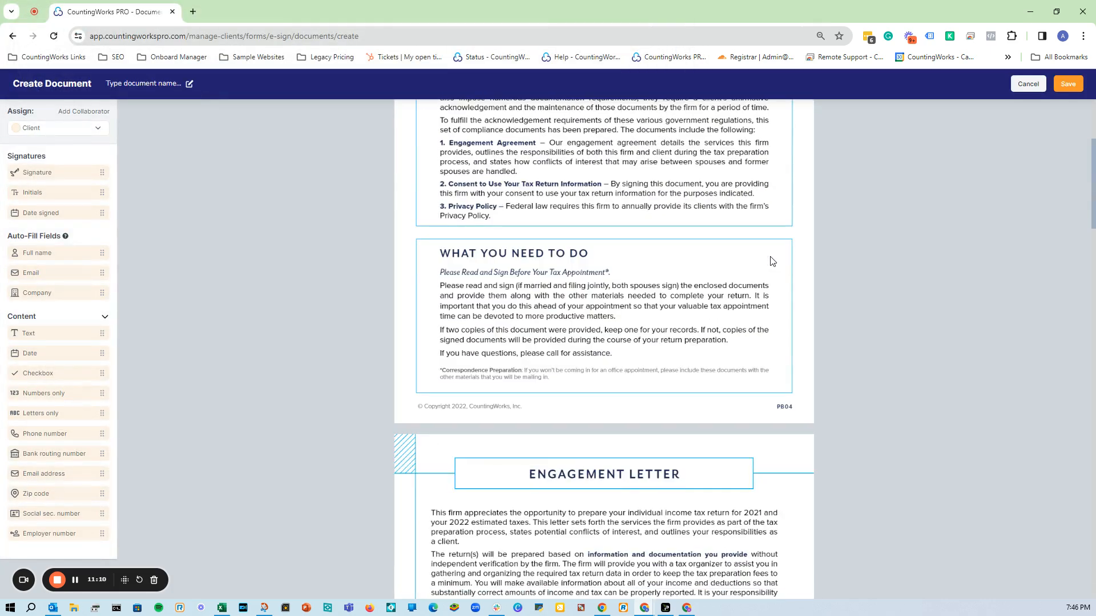
{"action": "scroll", "coordinate": [772, 261], "scroll_direction": "up", "scroll_amount": 1}
{"action": "scroll", "coordinate": [484, 291], "scroll_direction": "up", "scroll_amount": 3}
{"action": "scroll", "coordinate": [484, 291], "scroll_direction": "down", "scroll_amount": 10}
{"action": "scroll", "coordinate": [484, 291], "scroll_direction": "up", "scroll_amount": 7}
{"action": "scroll", "coordinate": [484, 291], "scroll_direction": "down", "scroll_amount": 1}
{"action": "scroll", "coordinate": [484, 290], "scroll_direction": "down", "scroll_amount": 20}
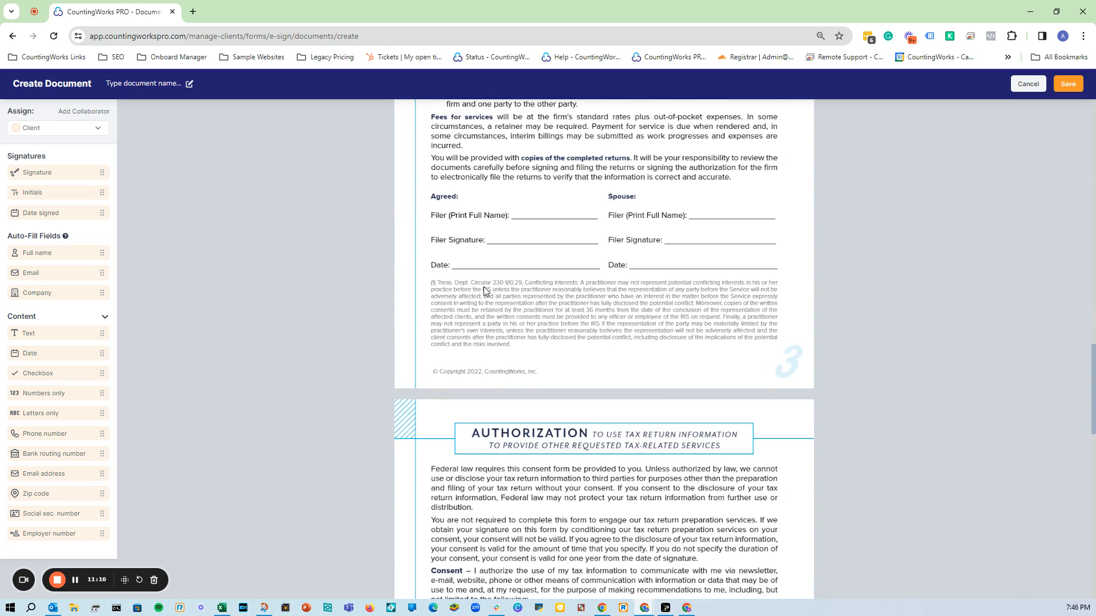
{"action": "scroll", "coordinate": [484, 288], "scroll_direction": "up", "scroll_amount": 1}
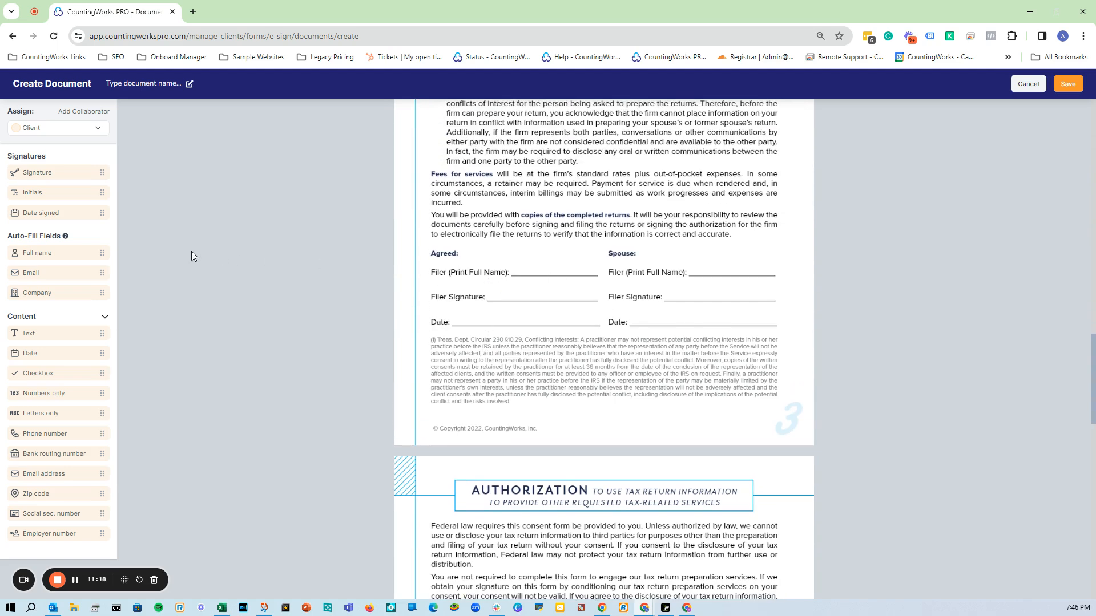
{"action": "mouse_move", "coordinate": [34, 172]}
{"action": "left_mouse_down"}
{"action": "mouse_move", "coordinate": [490, 306]}
{"action": "mouse_move", "coordinate": [551, 307]}
{"action": "mouse_move", "coordinate": [525, 303]}
{"action": "mouse_move", "coordinate": [539, 294]}
{"action": "mouse_move", "coordinate": [516, 295]}
{"action": "left_mouse_up"}
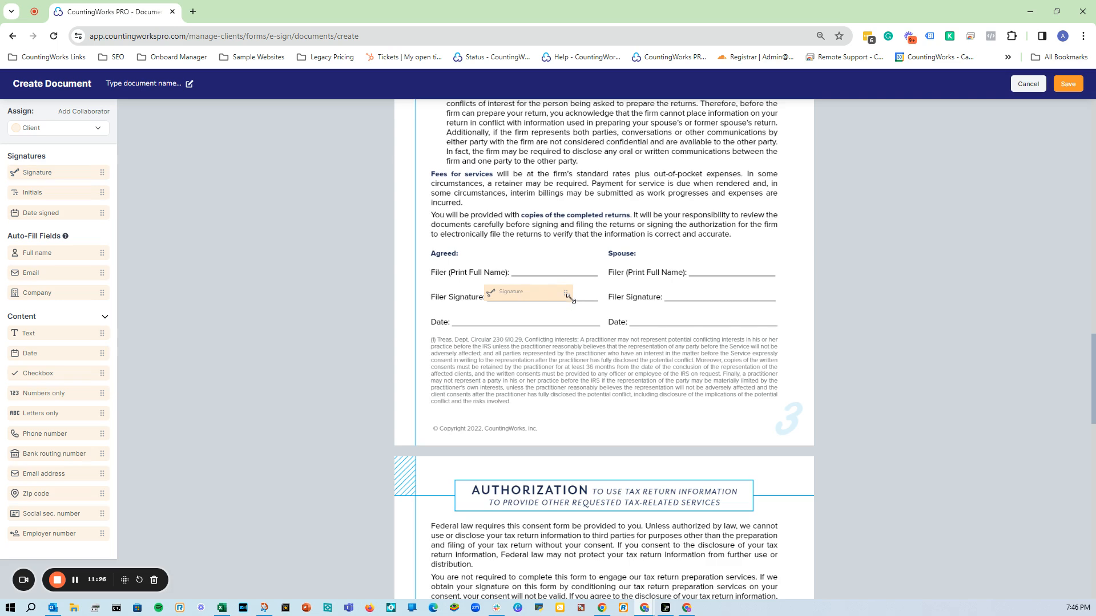
Add a 'Spouse' signer role and put its Signature field on the spouse's Filer Signature line.
{"action": "left_click", "coordinate": [540, 298]}
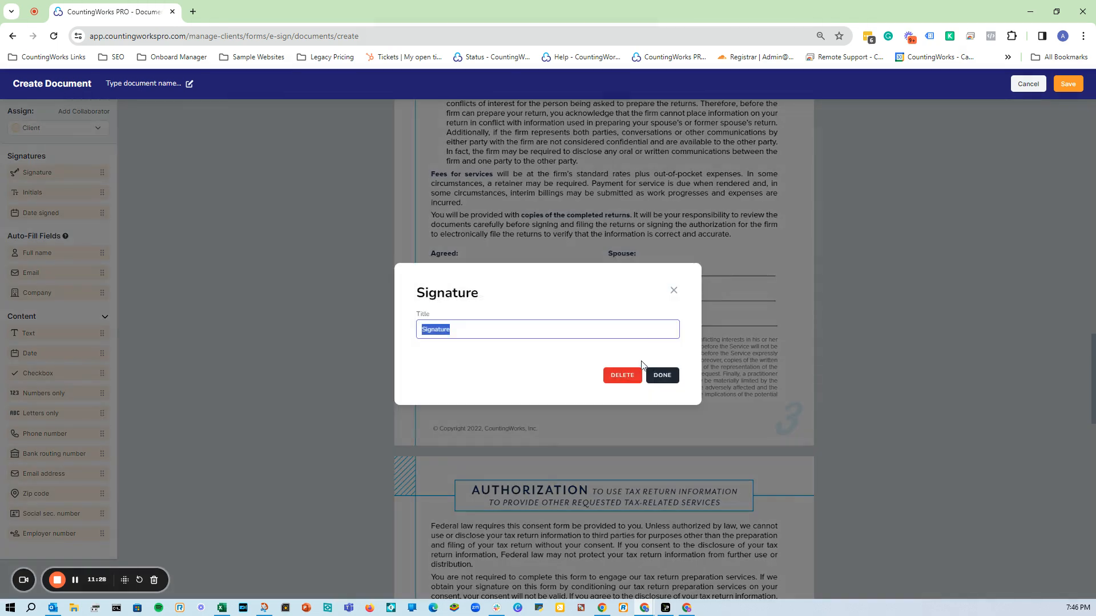
{"action": "left_click", "coordinate": [672, 292]}
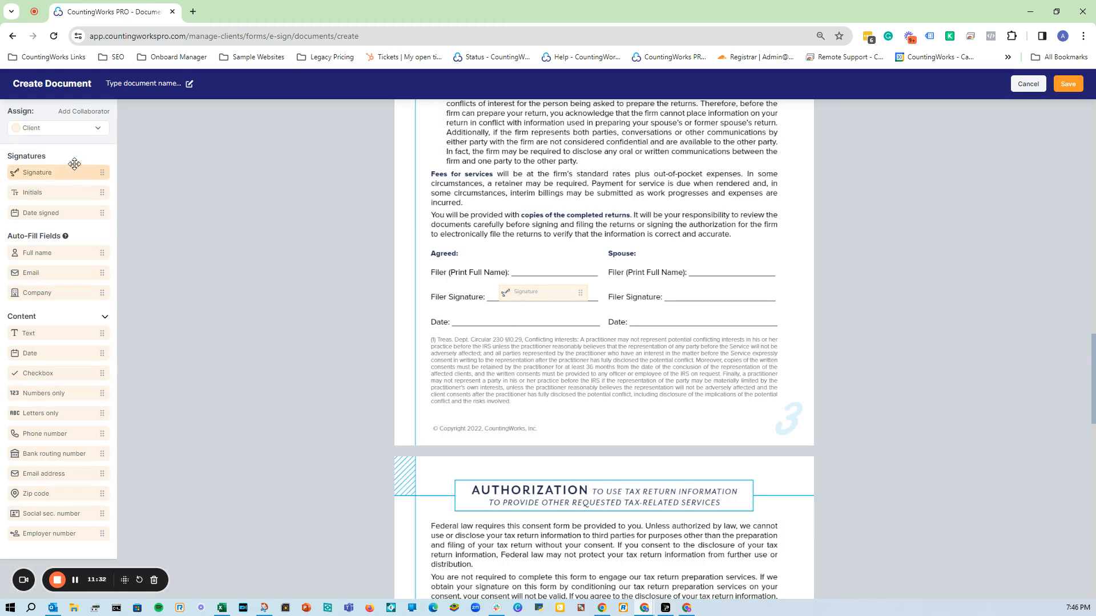
{"action": "left_click", "coordinate": [90, 136]}
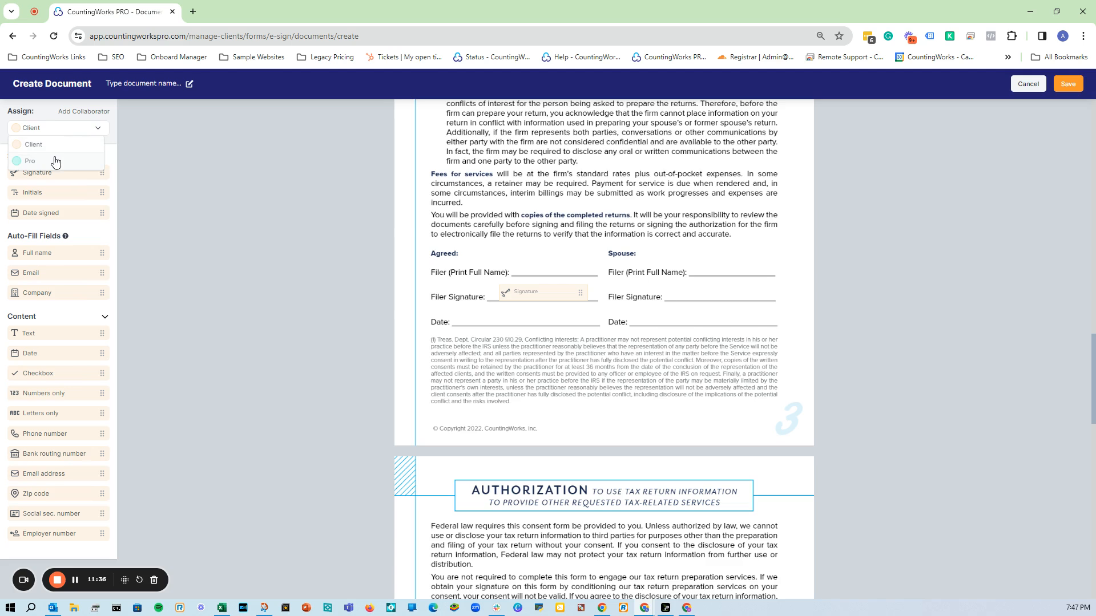
{"action": "left_click", "coordinate": [95, 114]}
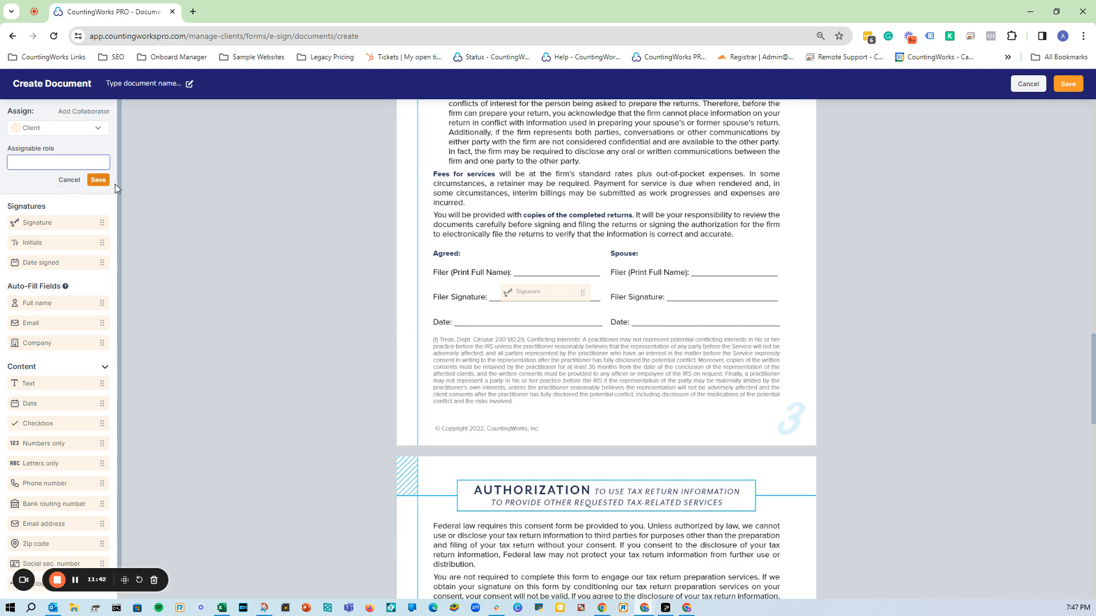
{"action": "type", "text": "Spouse"}
{"action": "left_click", "coordinate": [99, 180]}
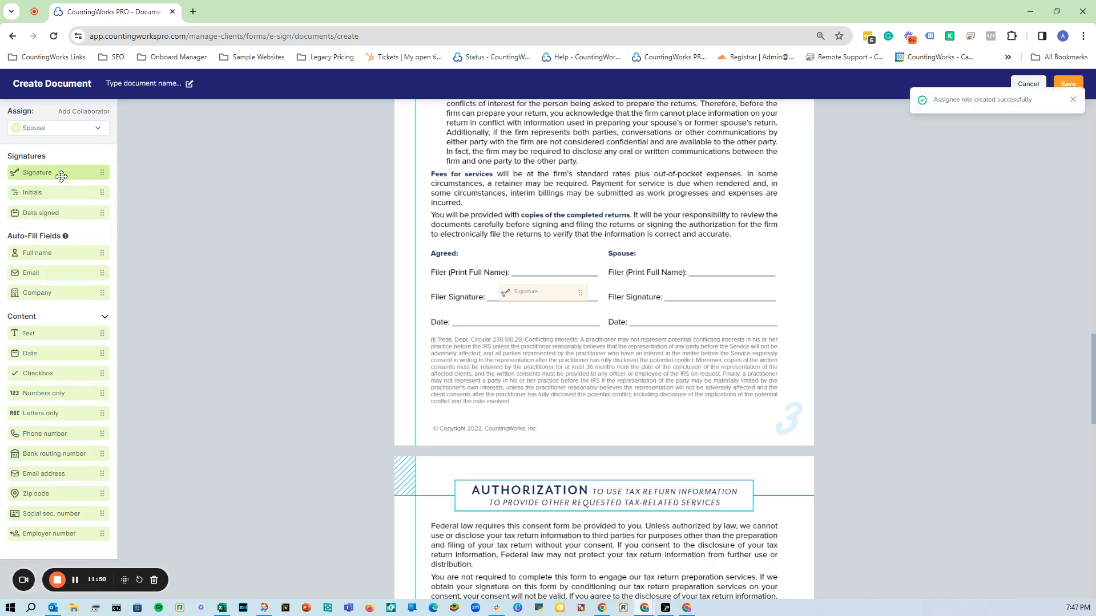
{"action": "mouse_move", "coordinate": [54, 175]}
{"action": "left_mouse_down"}
{"action": "mouse_move", "coordinate": [725, 309]}
{"action": "mouse_move", "coordinate": [723, 294]}
{"action": "mouse_move", "coordinate": [763, 298]}
{"action": "left_mouse_up"}
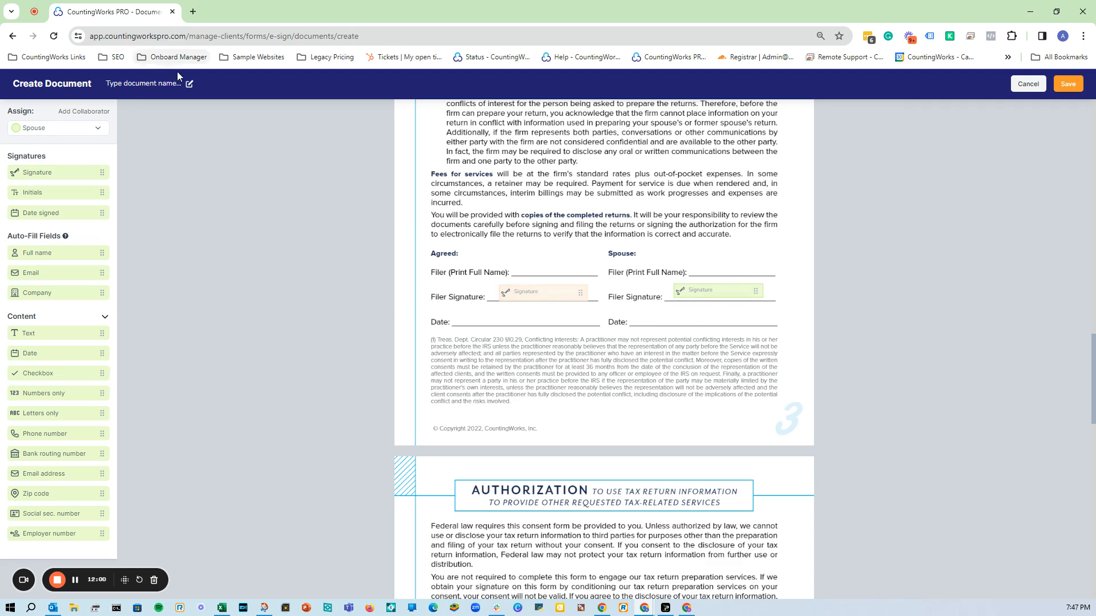
Rename the document 'Engagement letter Taxpayer and Spouse Signatures', save it, and return to Forms.
{"action": "left_click", "coordinate": [189, 84]}
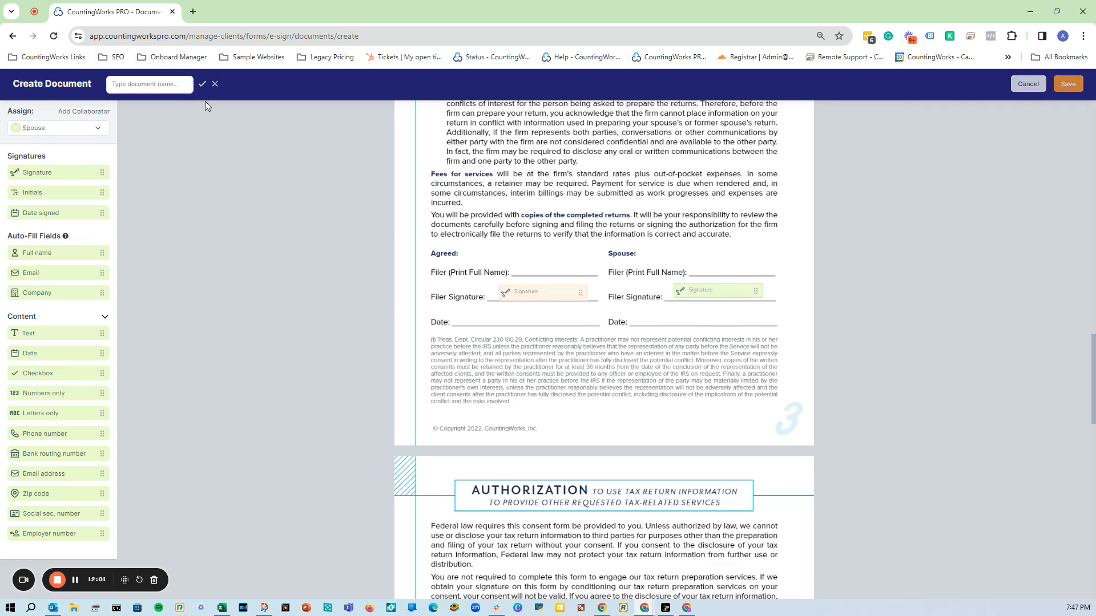
{"action": "left_click", "coordinate": [169, 92]}
{"action": "type", "text": "Engagement letter Taxpayer and Spouse Signatures"}
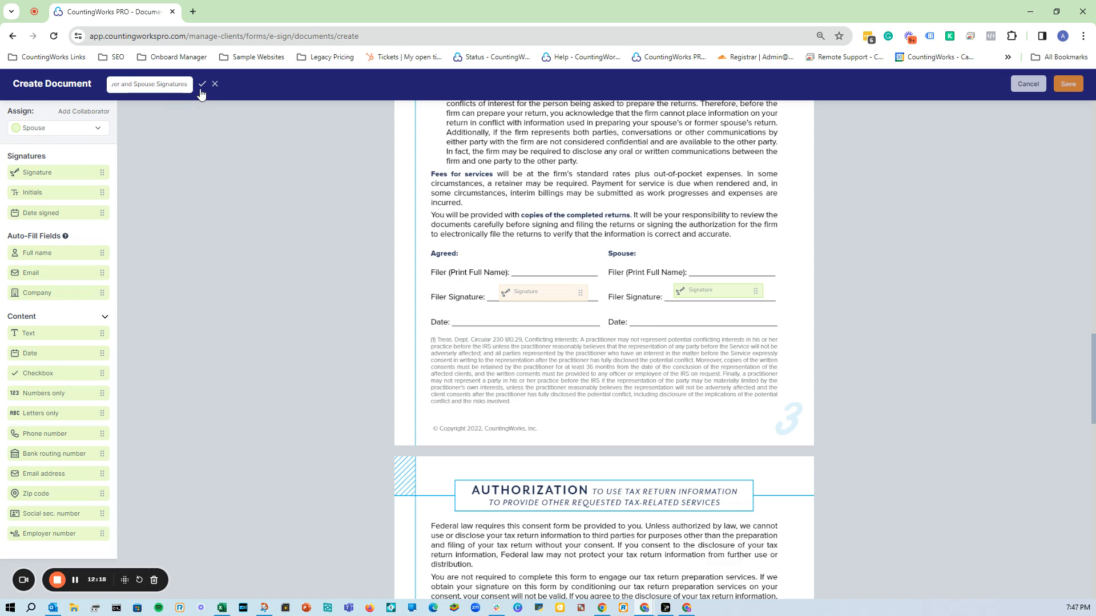
{"action": "left_click", "coordinate": [202, 84]}
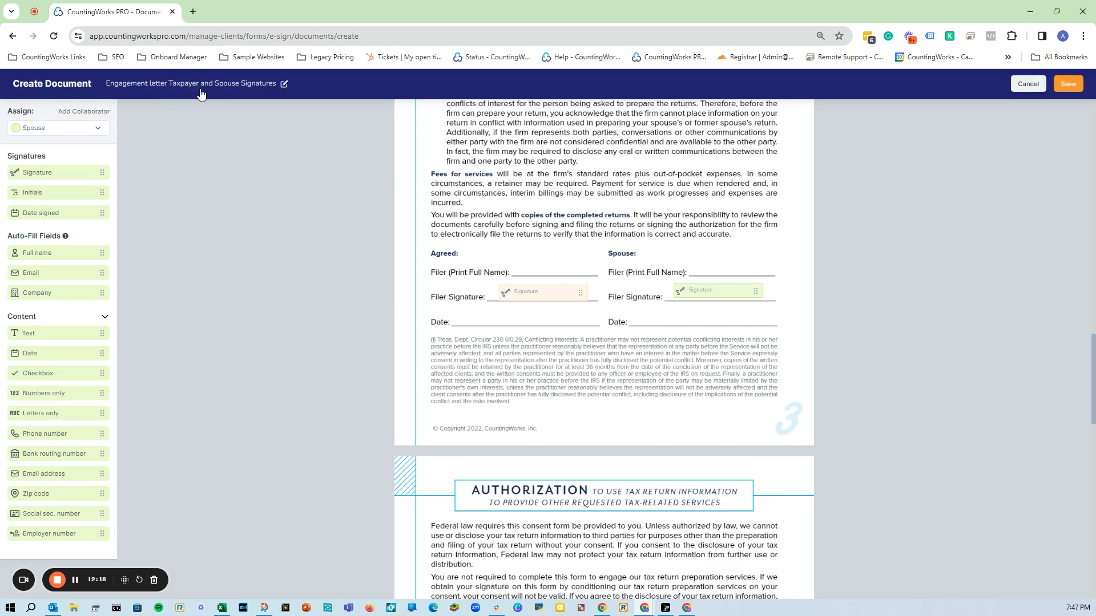
{"action": "left_click", "coordinate": [1068, 84]}
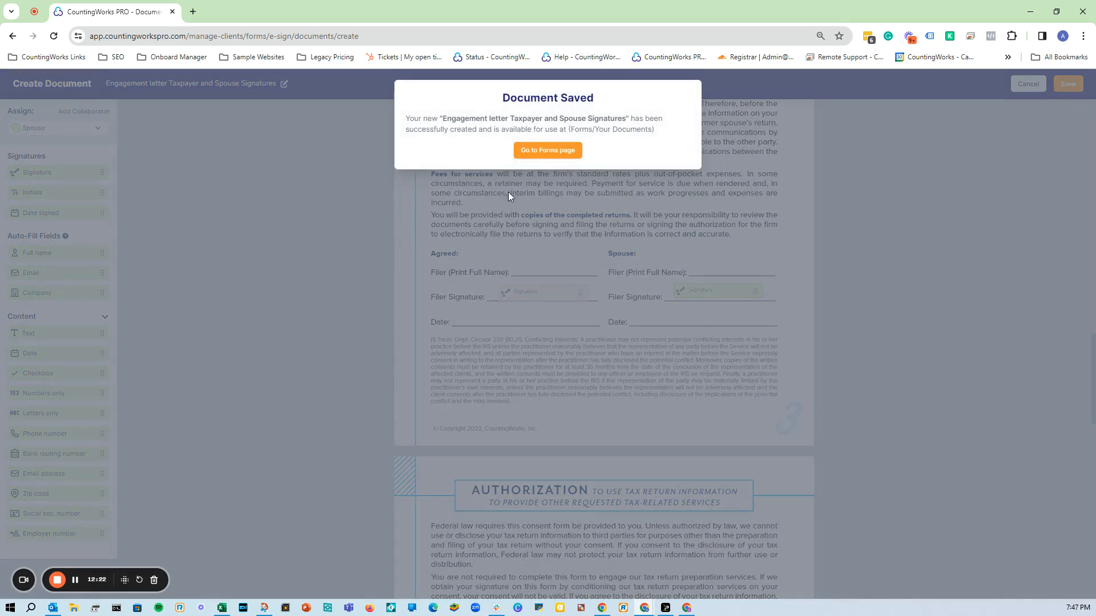
{"action": "left_click", "coordinate": [556, 151]}
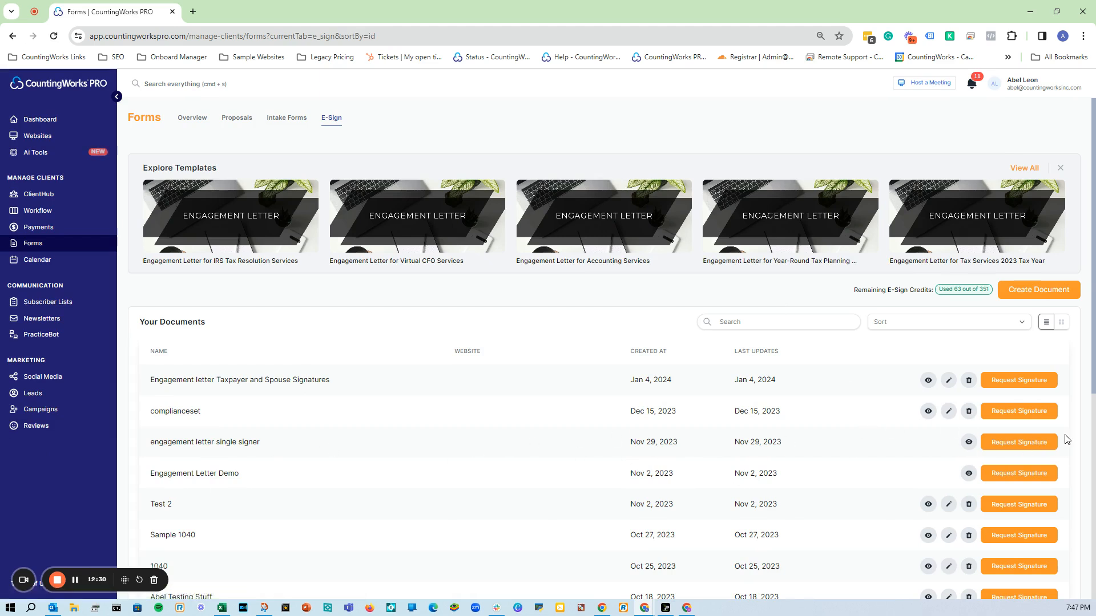
{"action": "left_click", "coordinate": [1035, 442]}
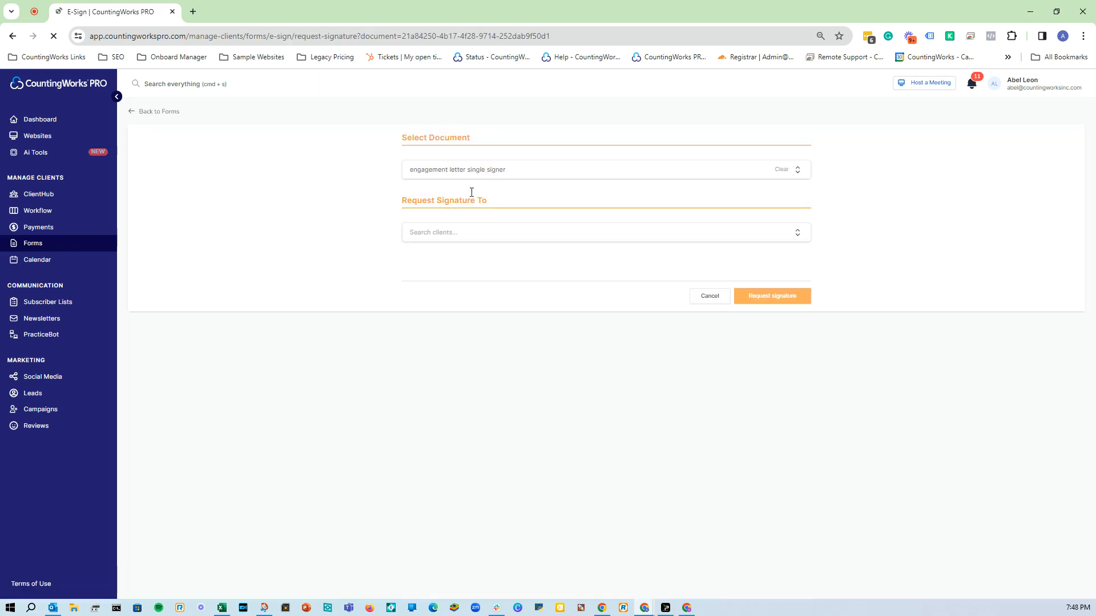
{"action": "left_click", "coordinate": [502, 178]}
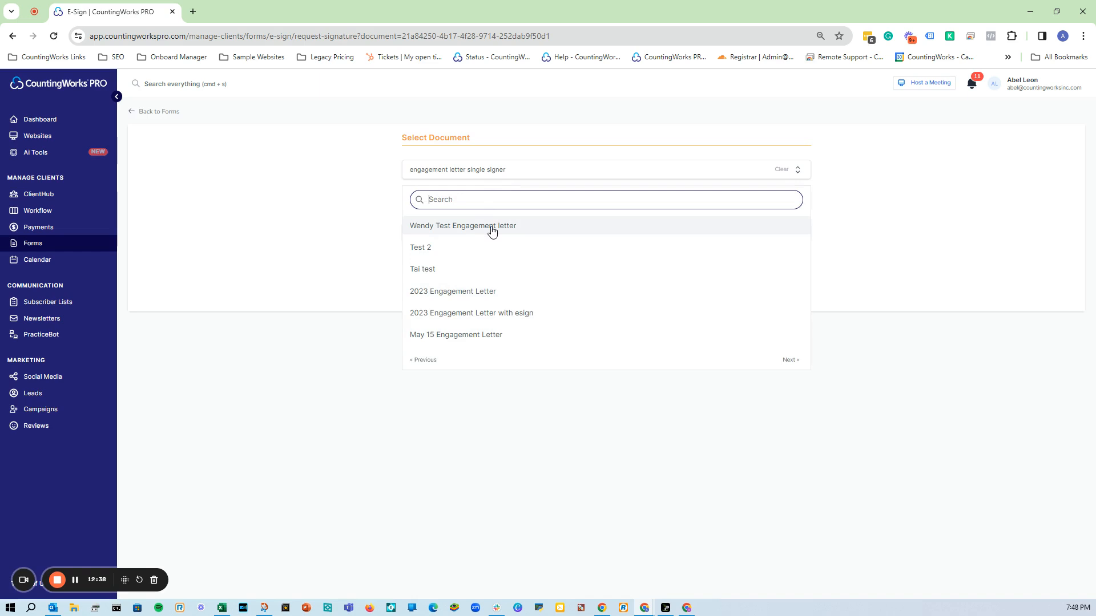
{"action": "left_click", "coordinate": [246, 240]}
{"action": "left_click", "coordinate": [457, 236]}
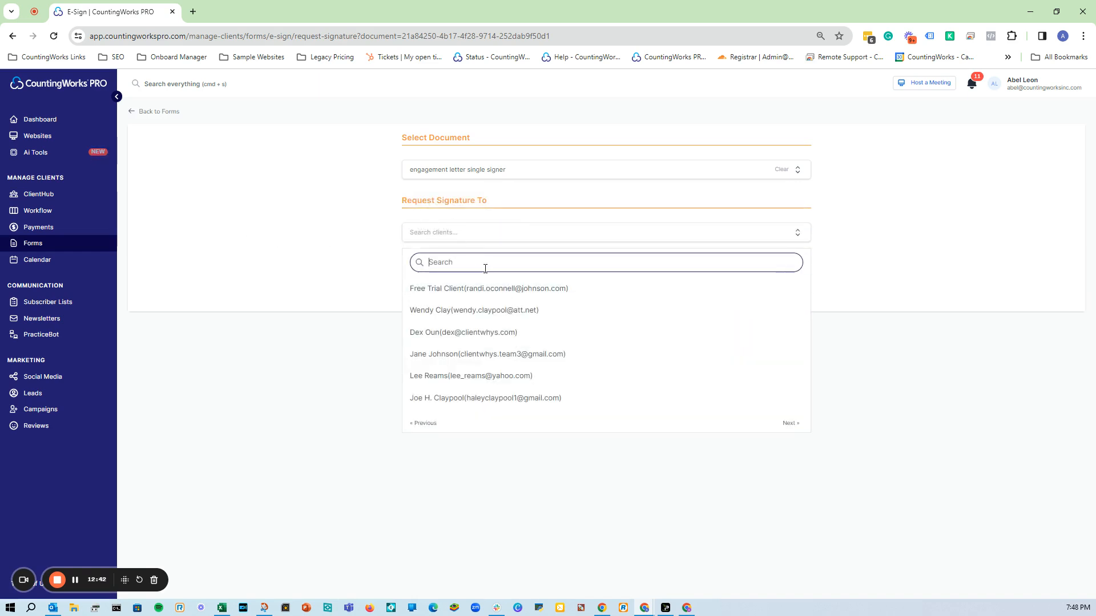
{"action": "left_click", "coordinate": [537, 180]}
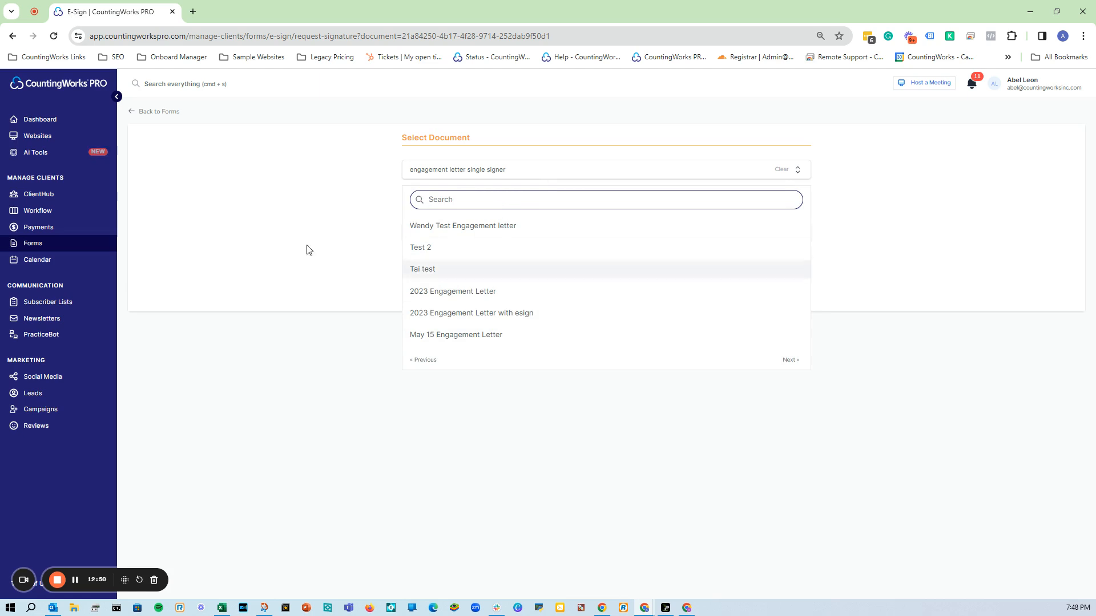
{"action": "left_click", "coordinate": [276, 237]}
{"action": "left_click", "coordinate": [444, 234]}
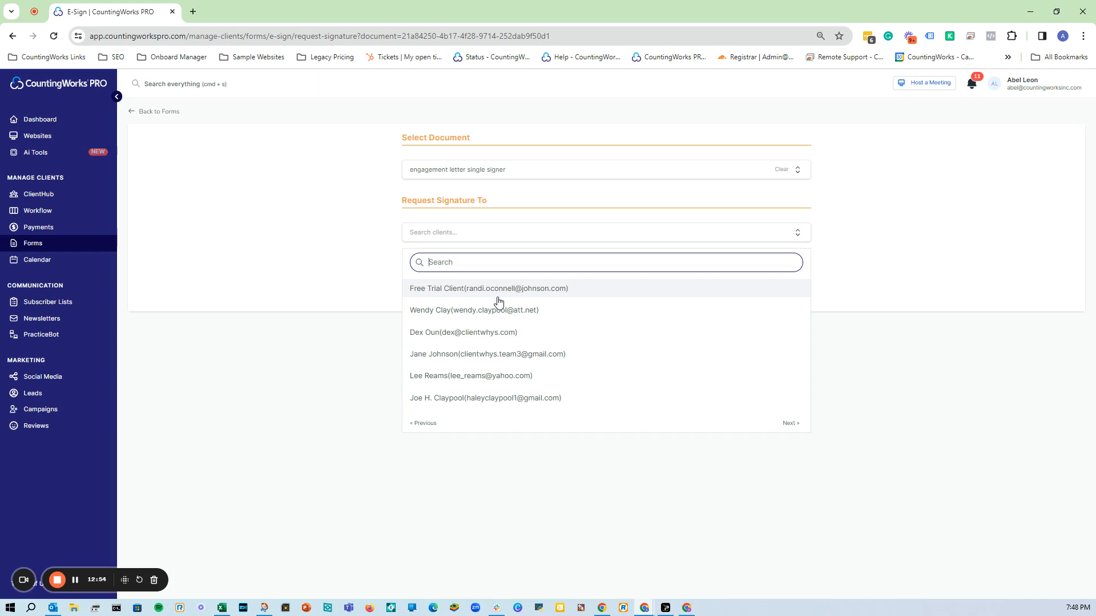
{"action": "type", "text": "abel"}
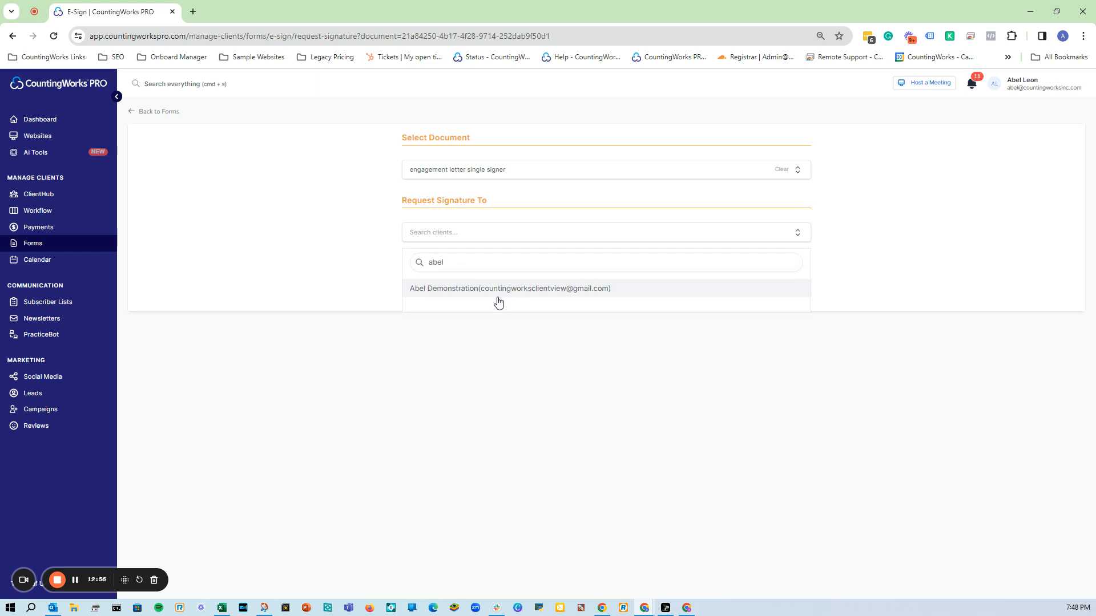
{"action": "left_click", "coordinate": [497, 301]}
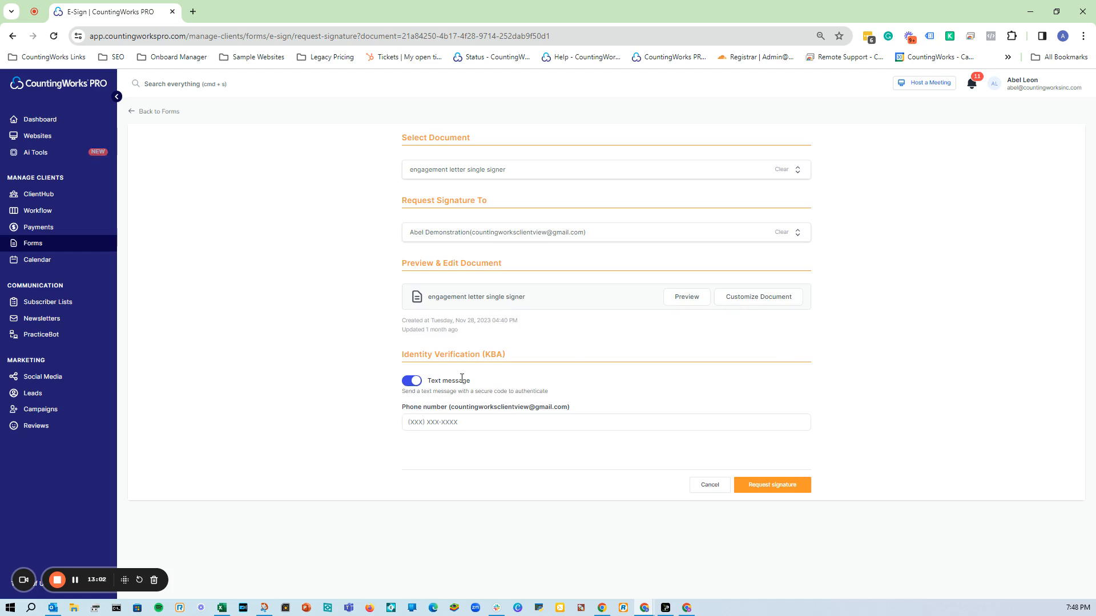
{"action": "left_click", "coordinate": [441, 424]}
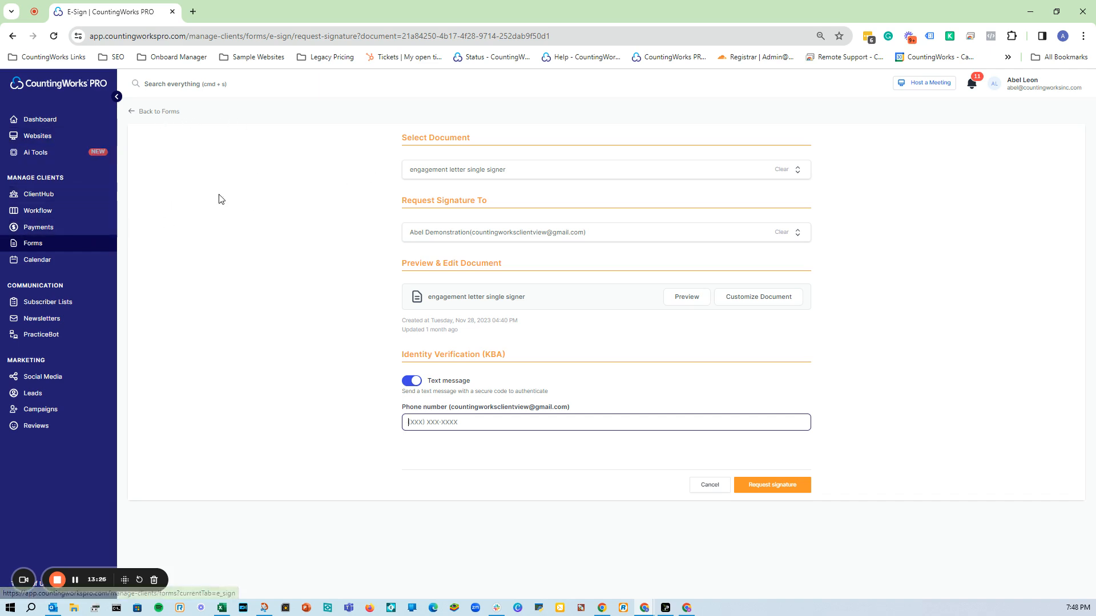
{"action": "left_click", "coordinate": [163, 114]}
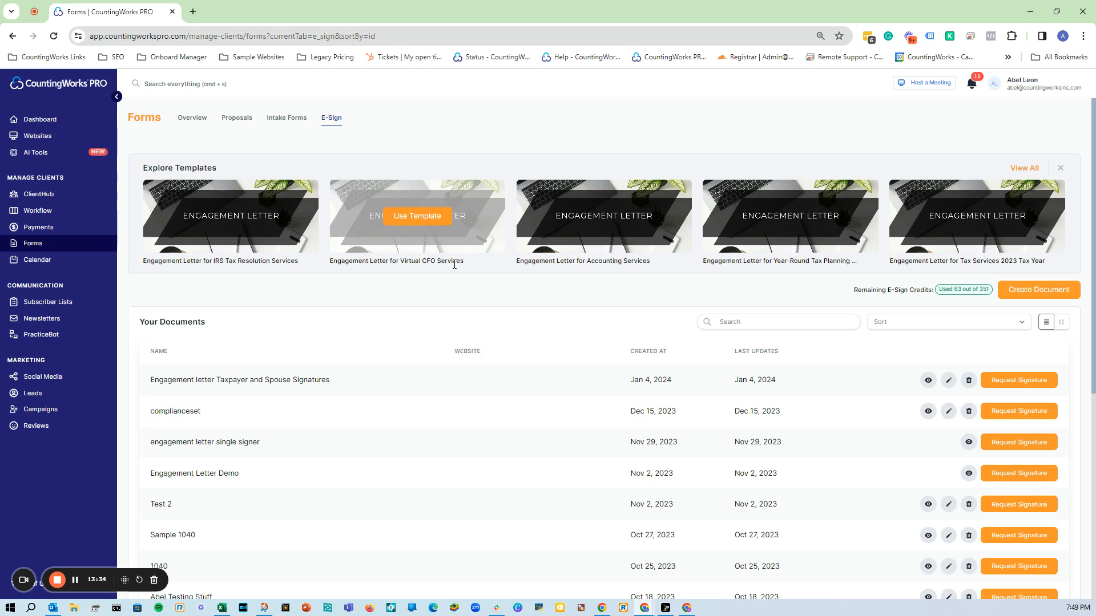
Start a new proposal, look at its content block menu, then switch to Payments.
{"action": "left_click", "coordinate": [239, 118]}
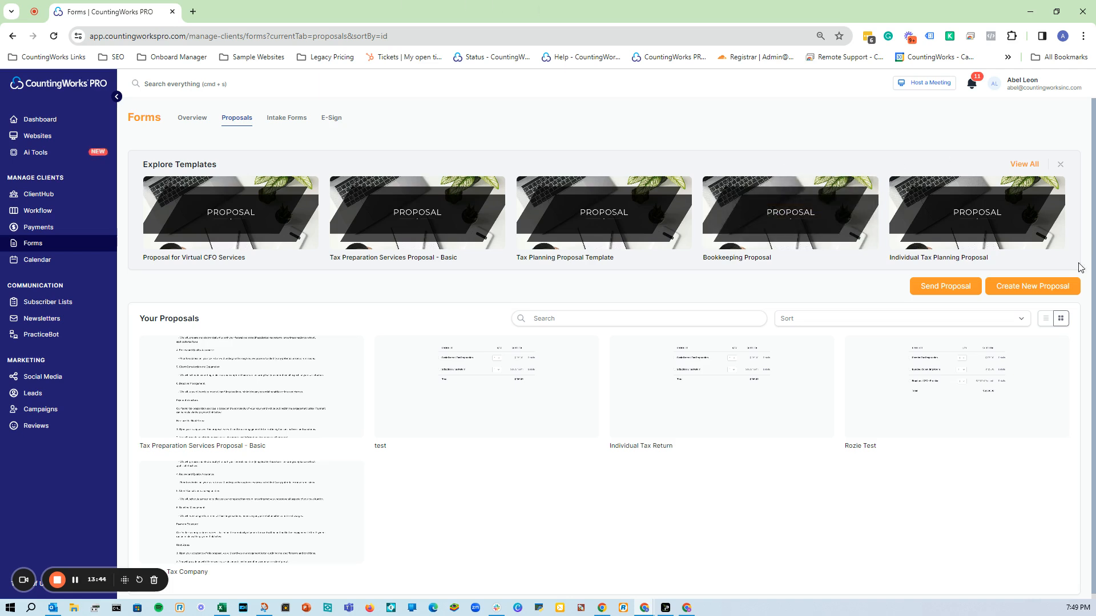
{"action": "left_click", "coordinate": [1033, 287]}
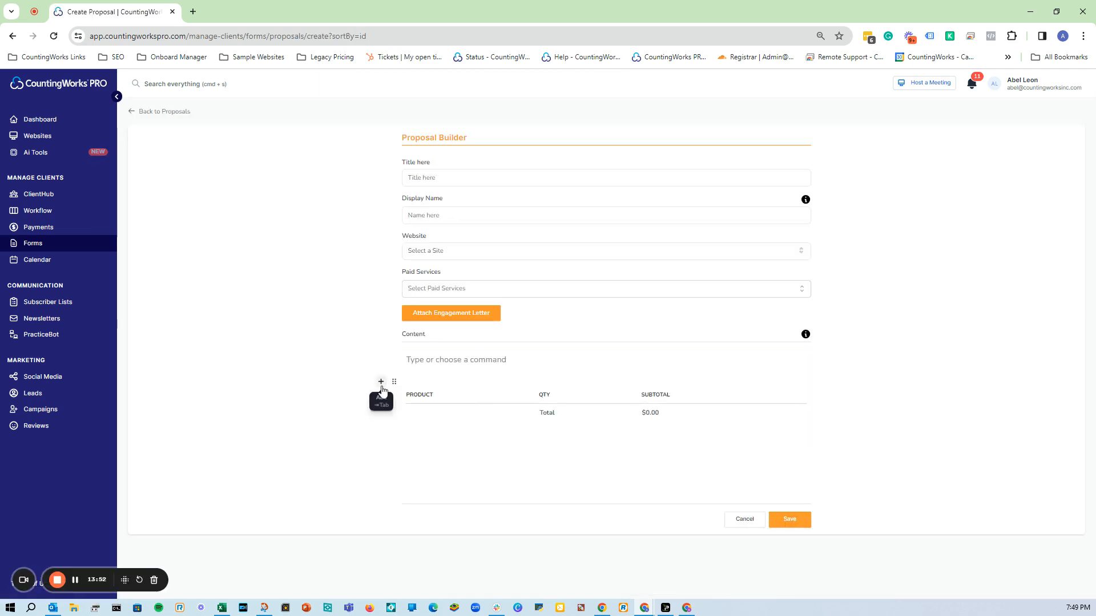
{"action": "left_click", "coordinate": [381, 382]}
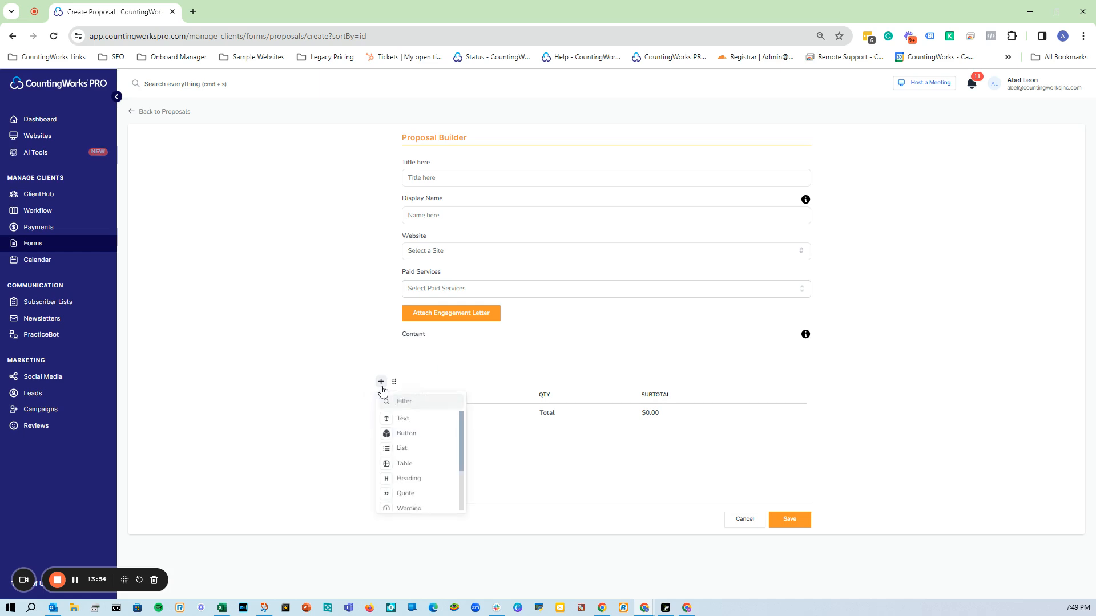
{"action": "left_click", "coordinate": [973, 413]}
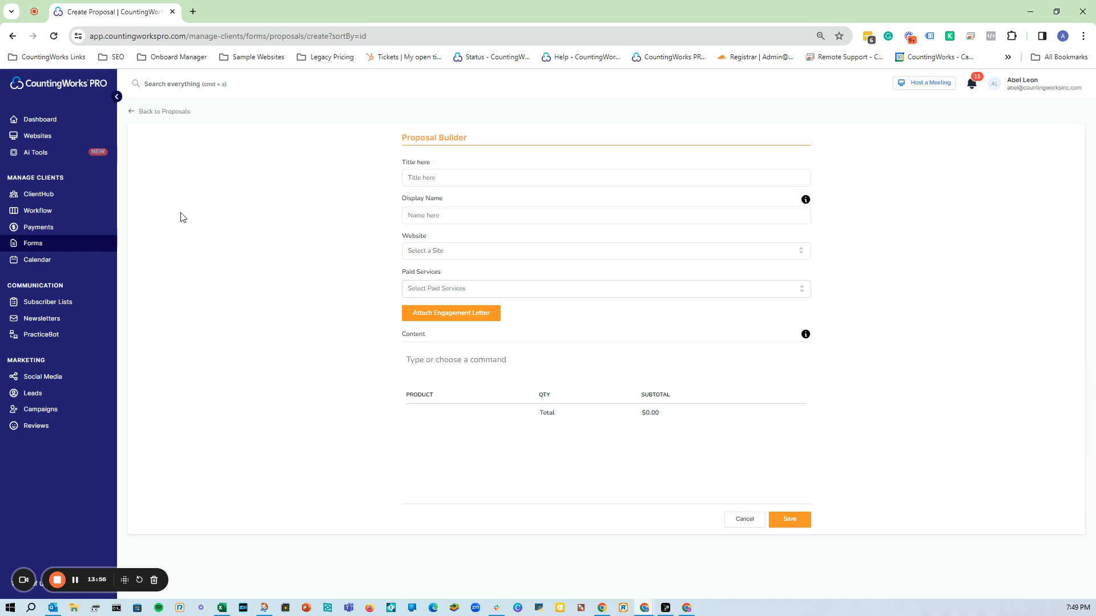
{"action": "left_click", "coordinate": [63, 232]}
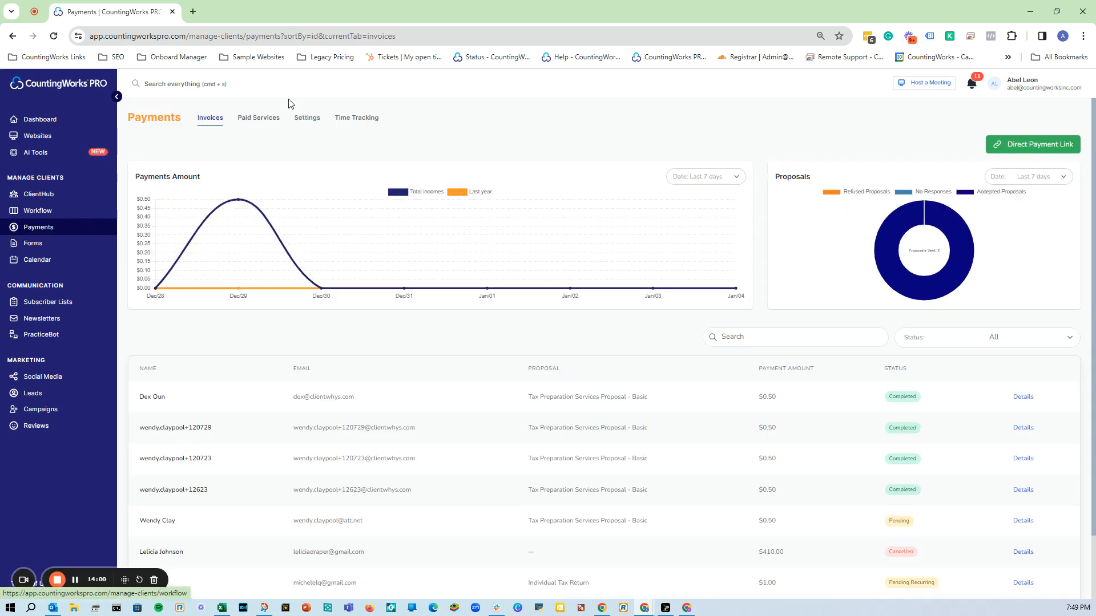
{"action": "left_click", "coordinate": [271, 117]}
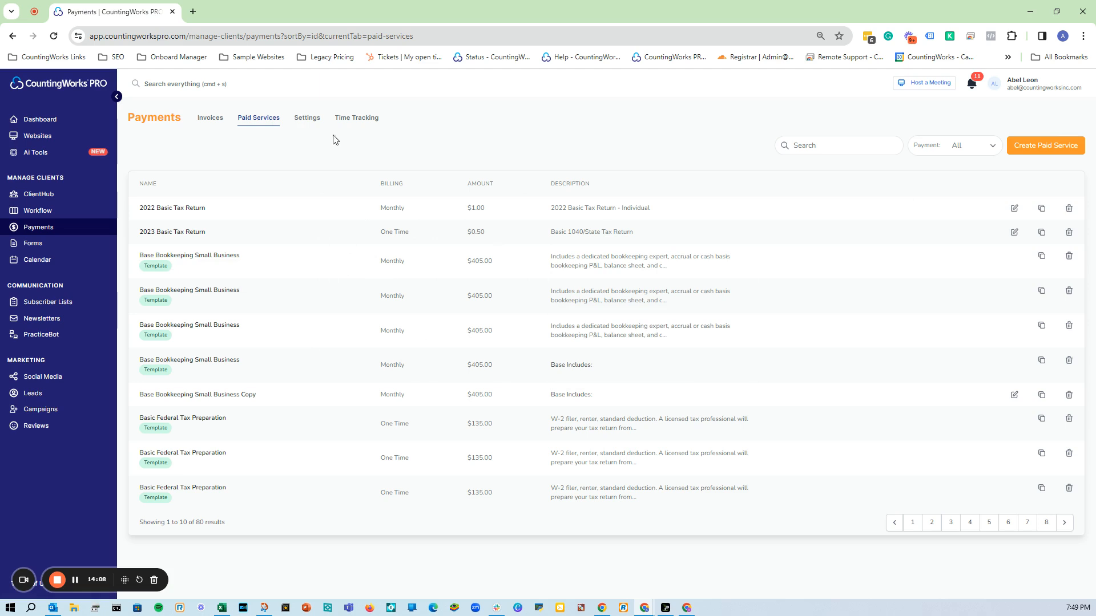
{"action": "left_click", "coordinate": [1038, 150]}
{"action": "left_click", "coordinate": [192, 201]}
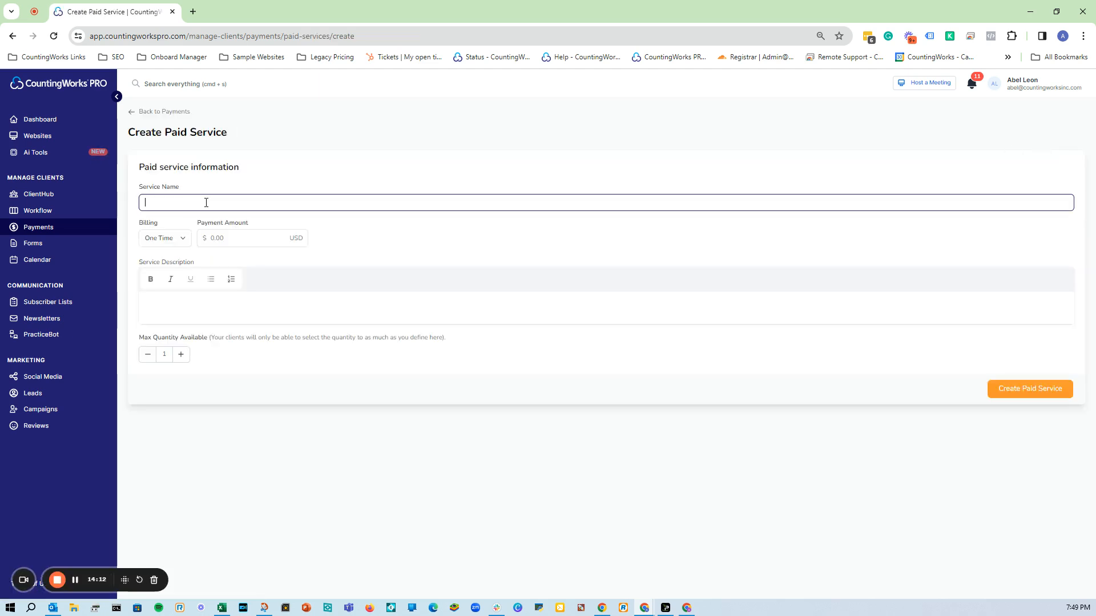
{"action": "left_click", "coordinate": [305, 235]}
{"action": "left_click", "coordinate": [165, 238]}
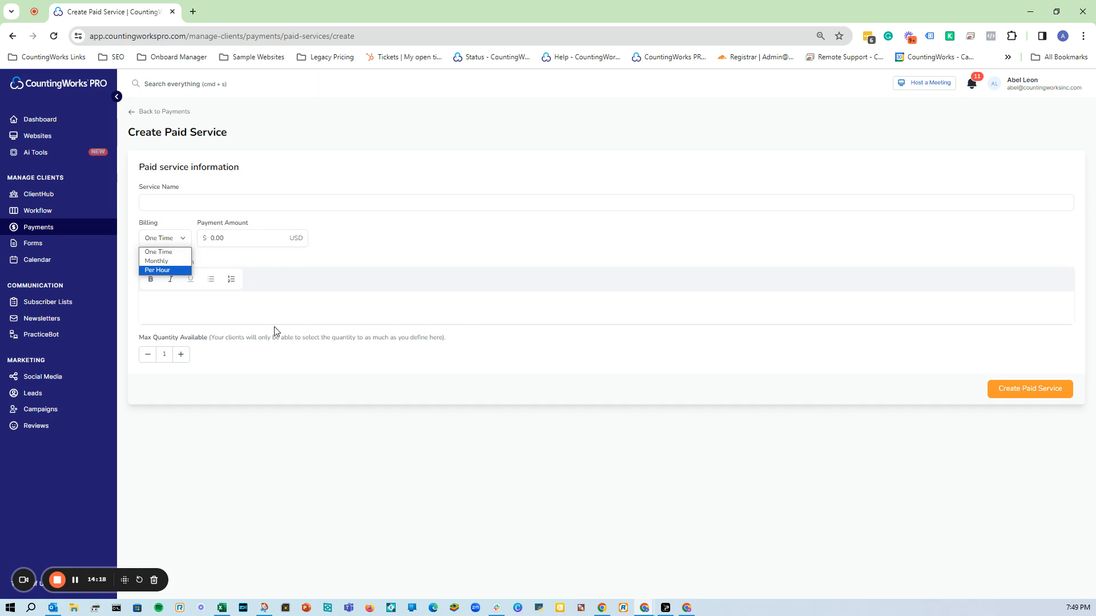
{"action": "left_click", "coordinate": [527, 411]}
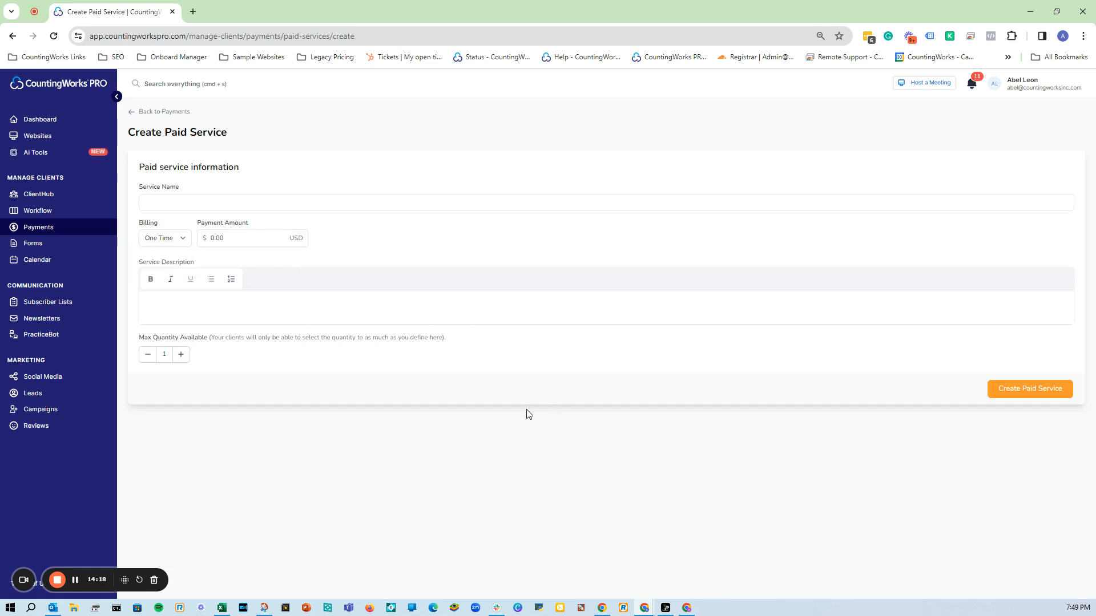
{"action": "left_click", "coordinate": [183, 356]}
{"action": "left_click", "coordinate": [183, 356]}
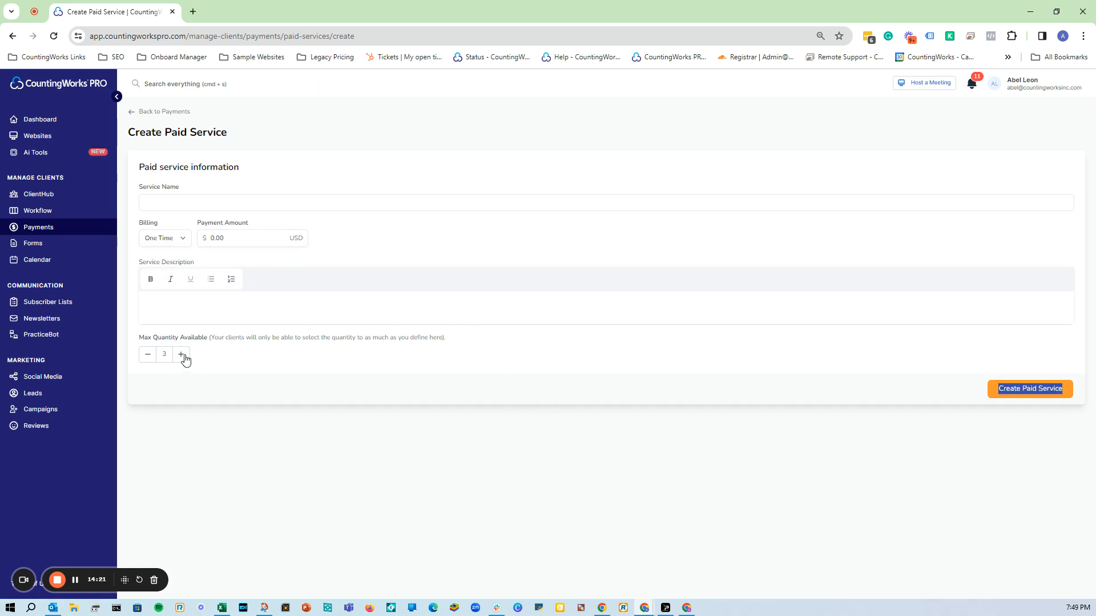
{"action": "double_click", "coordinate": [142, 359]}
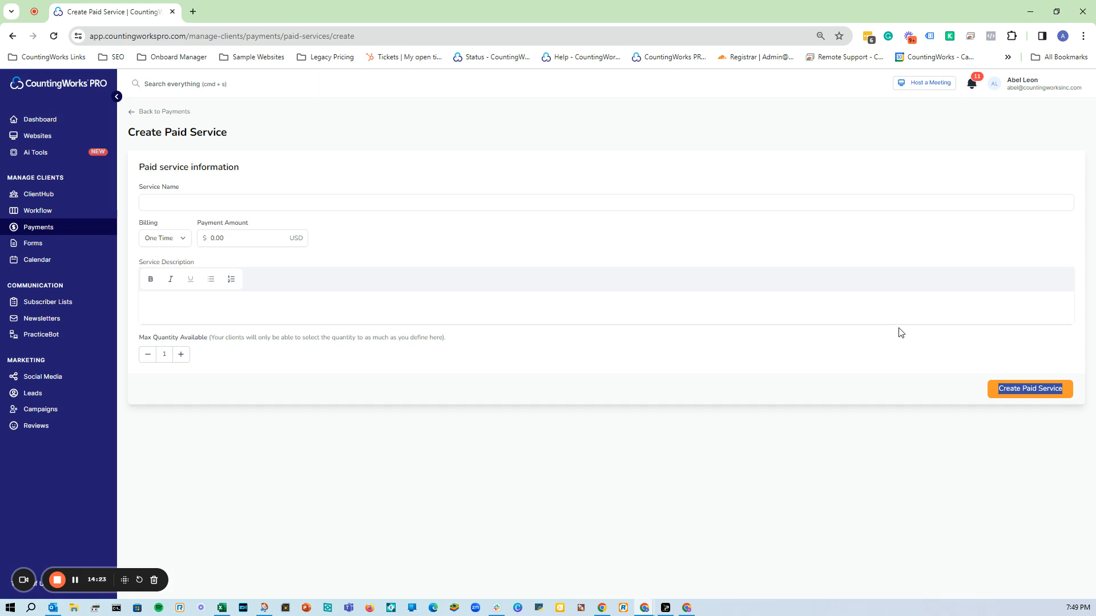
{"action": "left_click", "coordinate": [132, 118]}
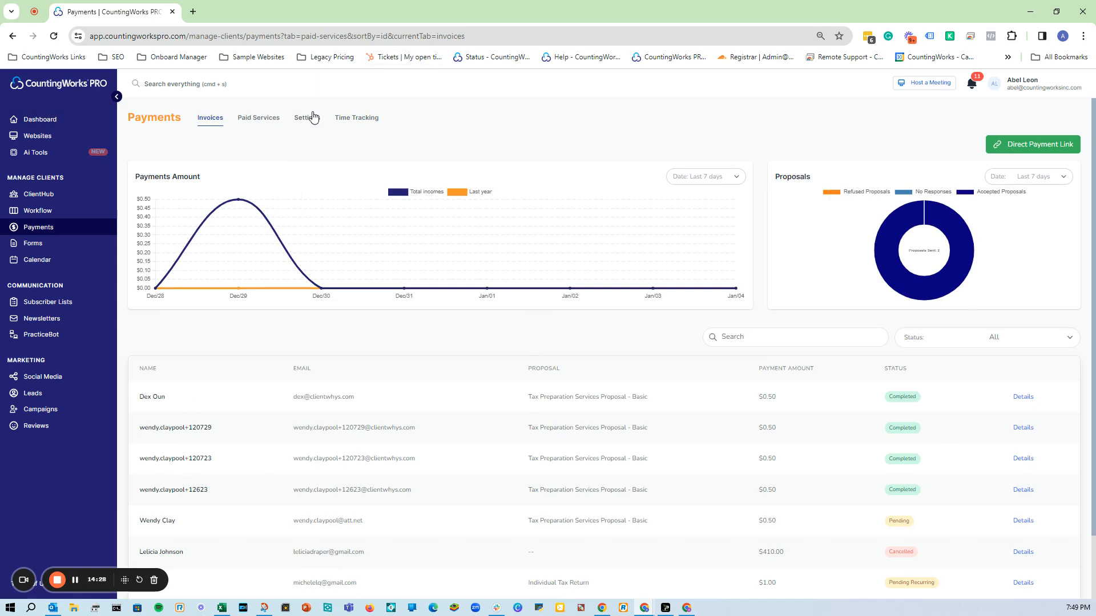
Start a new proposal from the Forms Proposals section.
{"action": "left_click", "coordinate": [57, 243]}
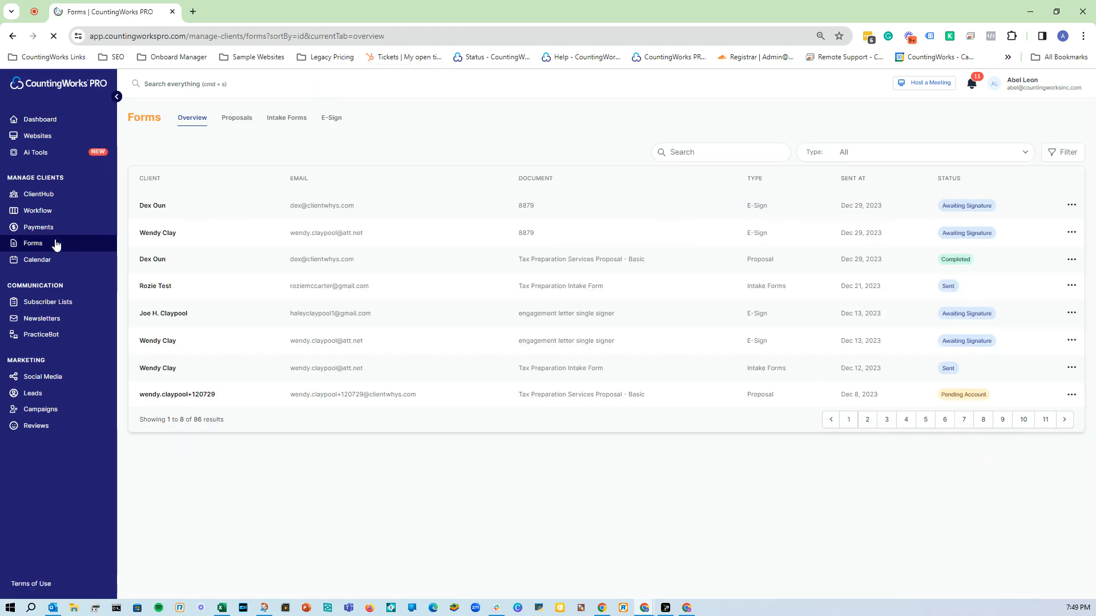
{"action": "left_click", "coordinate": [243, 116]}
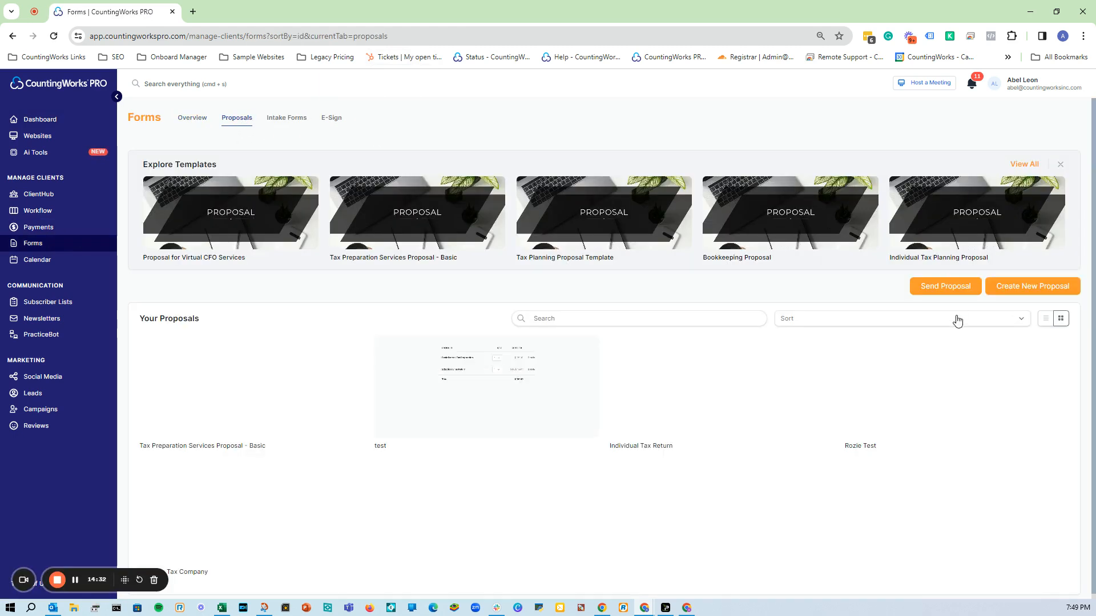
{"action": "left_click", "coordinate": [1019, 292]}
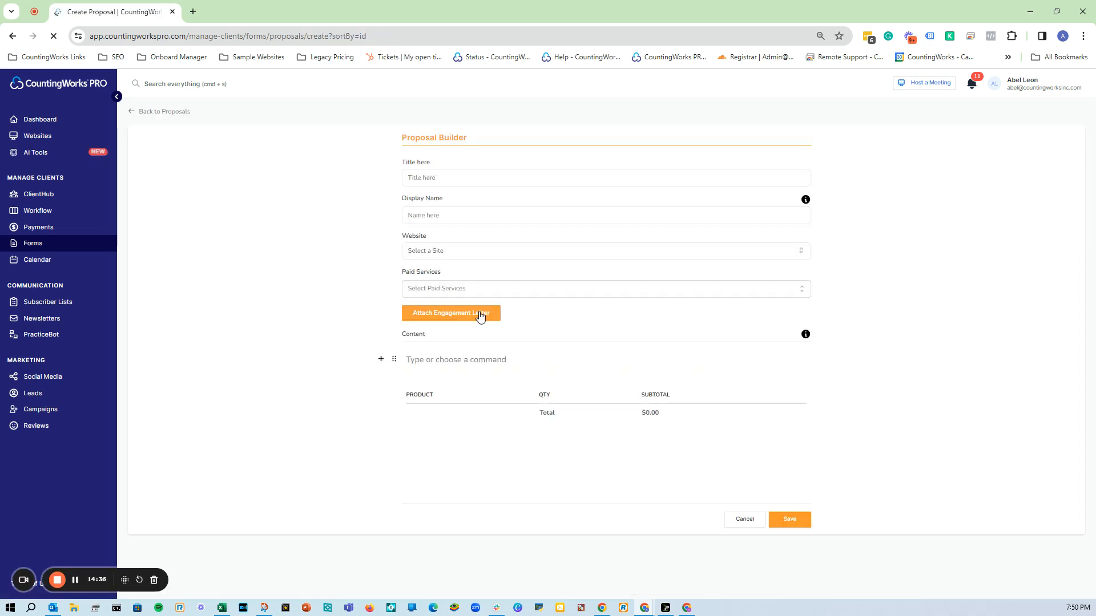
Search 'single' among engagement letters and attach 'engagement letter single signer'.
{"action": "left_click", "coordinate": [466, 322]}
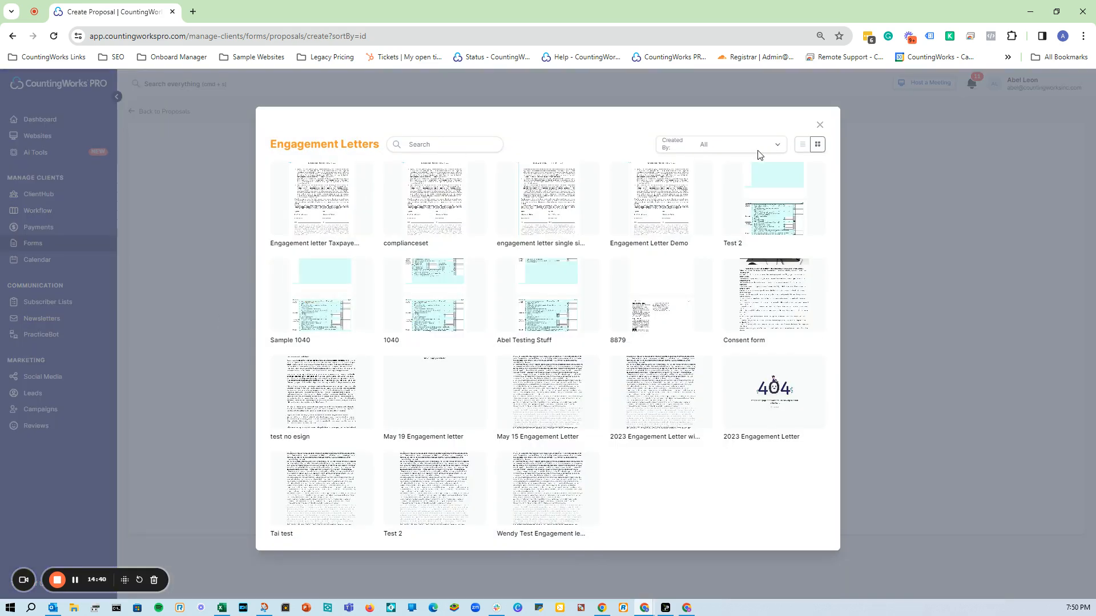
{"action": "left_click", "coordinate": [713, 149]}
{"action": "left_click", "coordinate": [461, 147]}
{"action": "double_click", "coordinate": [450, 284]}
{"action": "type", "text": "single"}
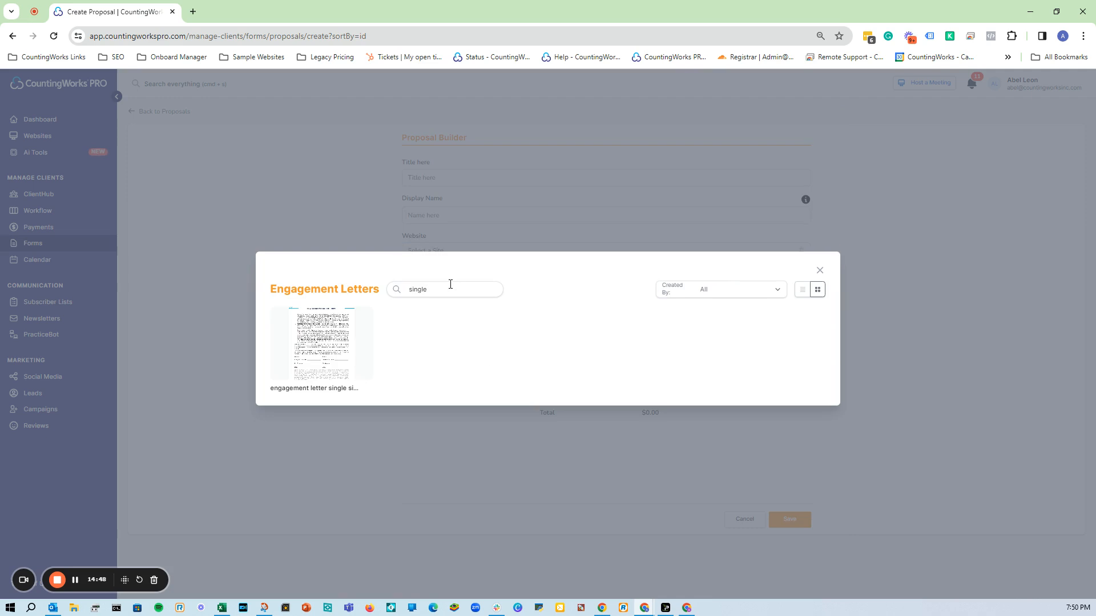
{"action": "mouse_move", "coordinate": [290, 365]}
{"action": "left_click", "coordinate": [321, 344]}
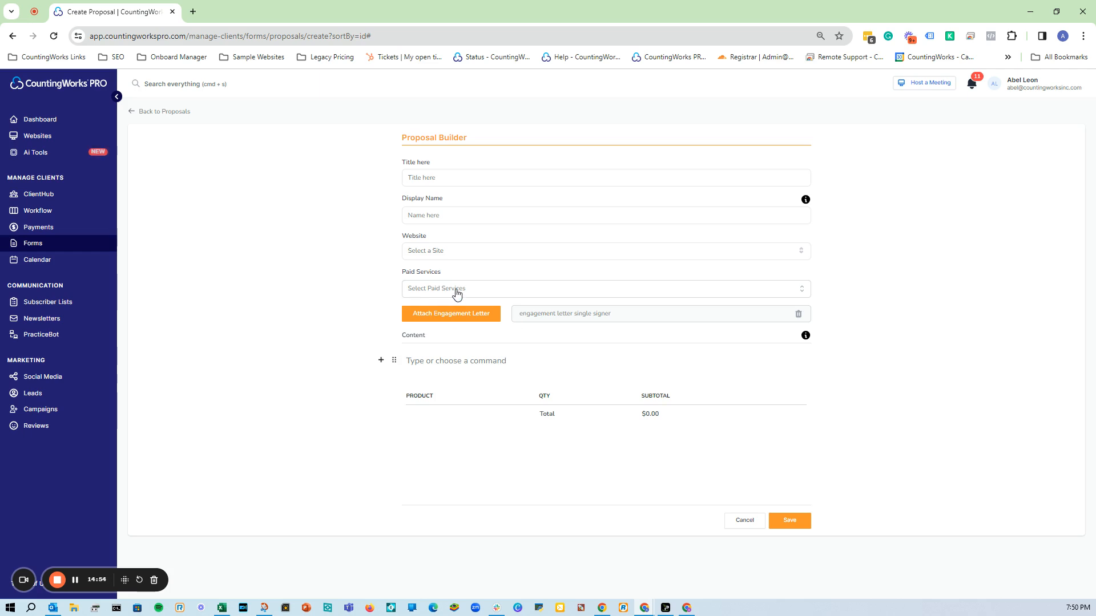
Set the proposal's website to the firm's site and insert a Paid Service product table.
{"action": "left_click", "coordinate": [464, 250]}
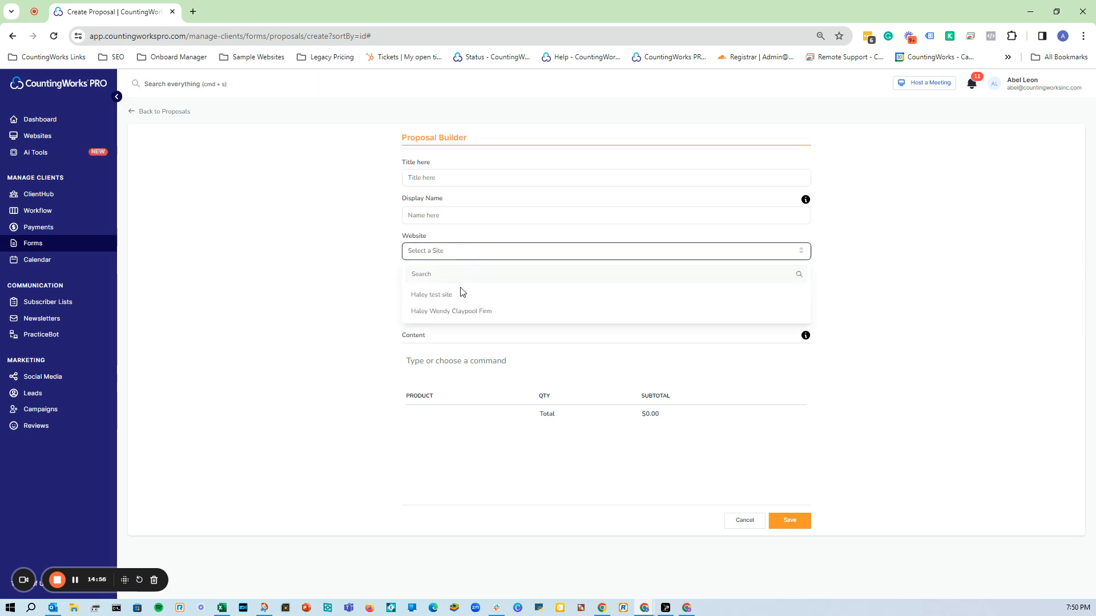
{"action": "left_click", "coordinate": [462, 310]}
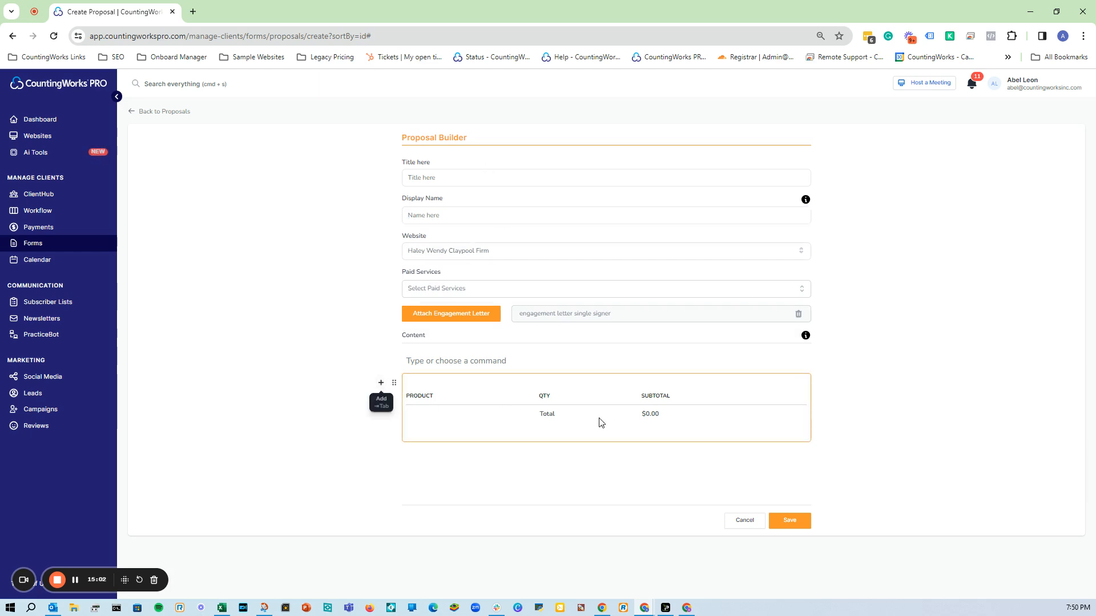
{"action": "left_click", "coordinate": [382, 384]}
{"action": "scroll", "coordinate": [419, 428], "scroll_direction": "down", "scroll_amount": 2}
{"action": "left_click", "coordinate": [424, 505]}
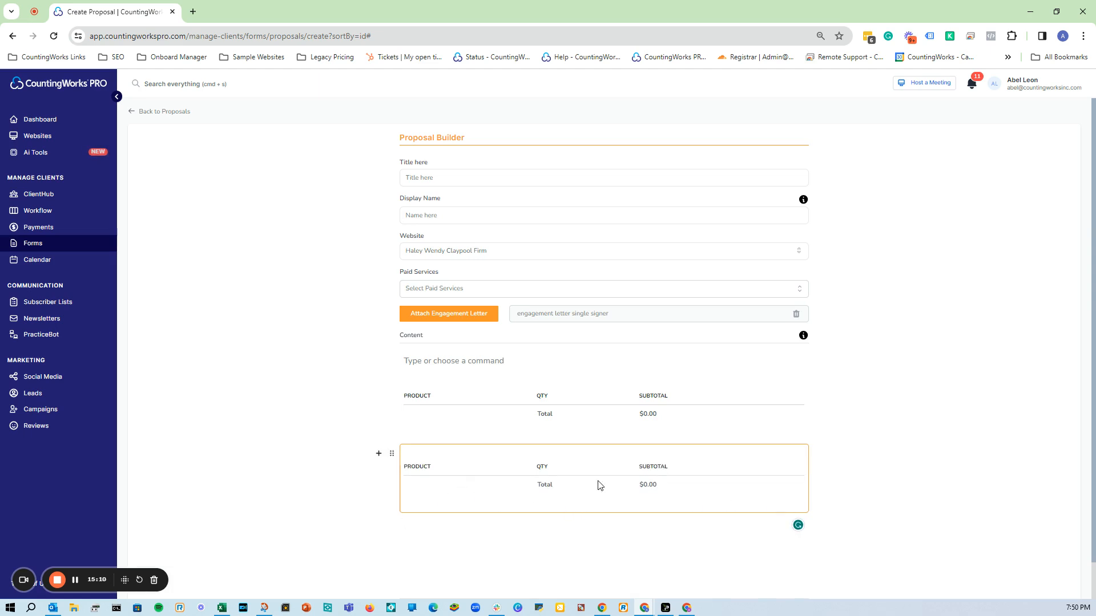
{"action": "scroll", "coordinate": [571, 482], "scroll_direction": "down", "scroll_amount": 2}
{"action": "scroll", "coordinate": [457, 448], "scroll_direction": "up", "scroll_amount": 2}
Review the empty content block's options and block types without adding anything.
{"action": "left_click", "coordinate": [542, 358]}
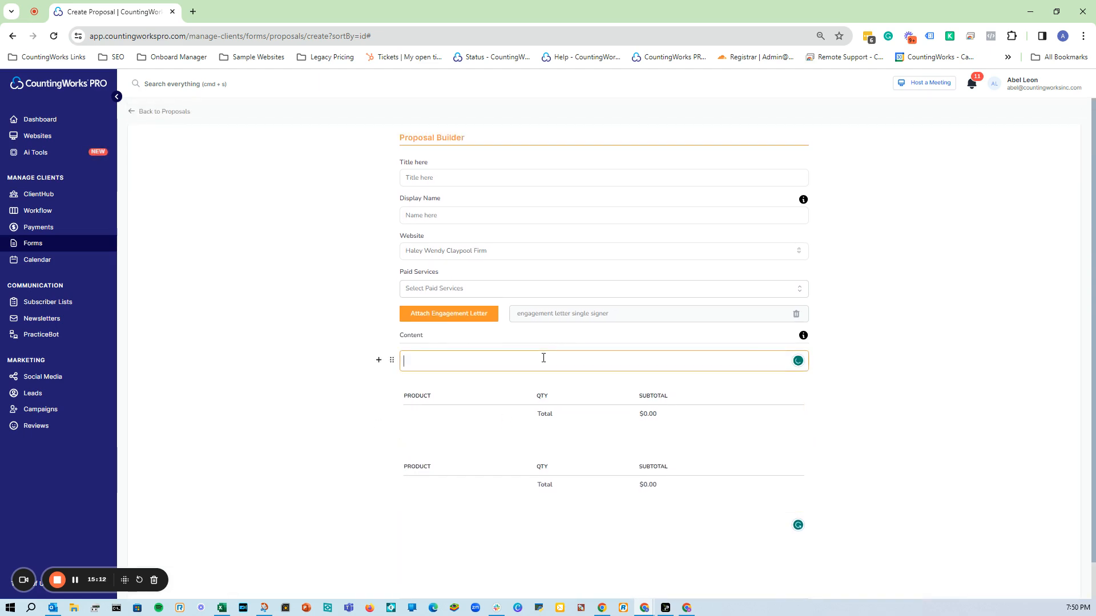
{"action": "left_click", "coordinate": [391, 366]}
{"action": "scroll", "coordinate": [416, 420], "scroll_direction": "down", "scroll_amount": 1}
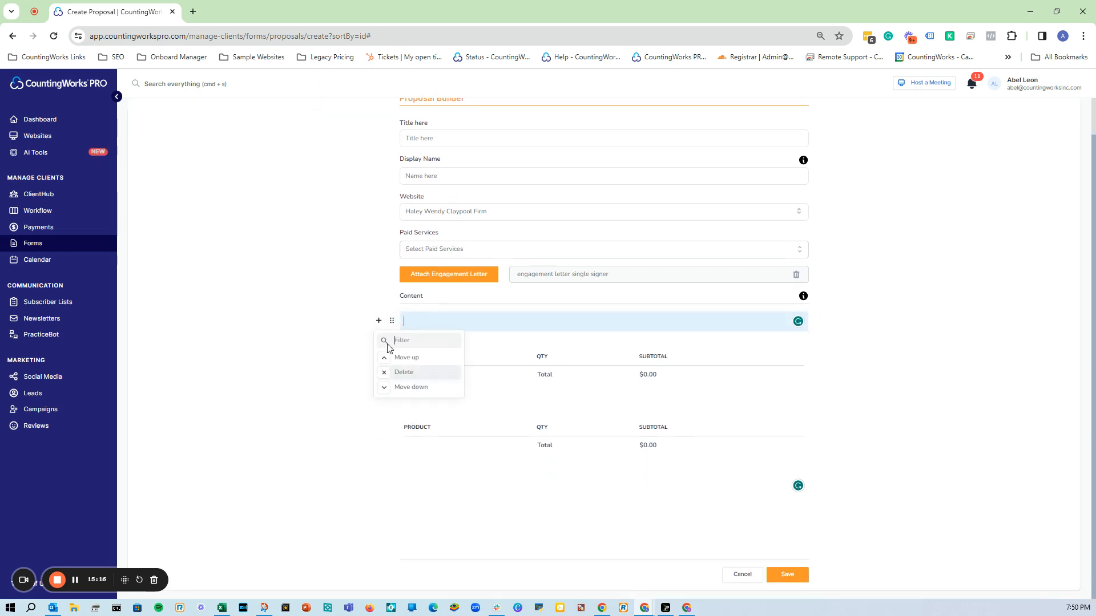
{"action": "left_click", "coordinate": [379, 322]}
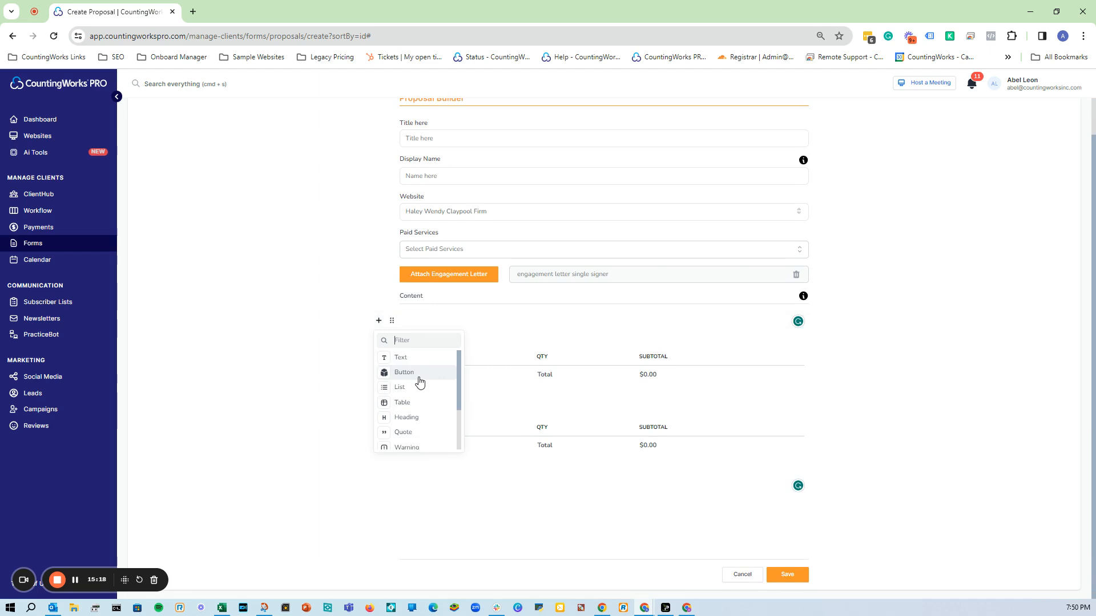
{"action": "scroll", "coordinate": [411, 409], "scroll_direction": "down", "scroll_amount": 2}
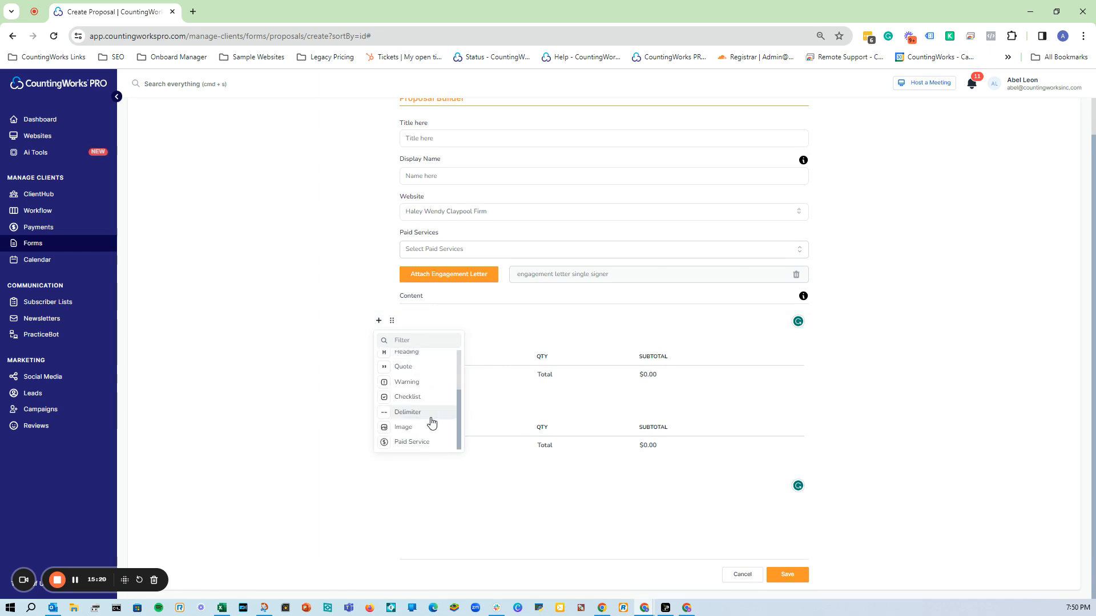
{"action": "scroll", "coordinate": [432, 434], "scroll_direction": "up", "scroll_amount": 3}
{"action": "left_click", "coordinate": [888, 416]}
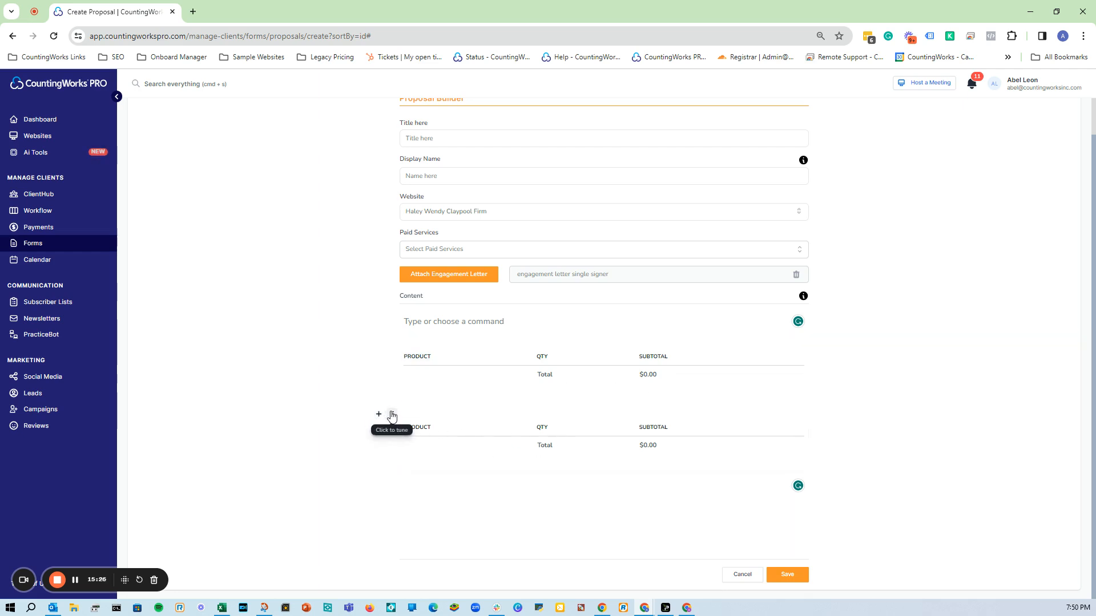
Delete the duplicate second product table and save the proposal.
{"action": "left_click", "coordinate": [392, 416]}
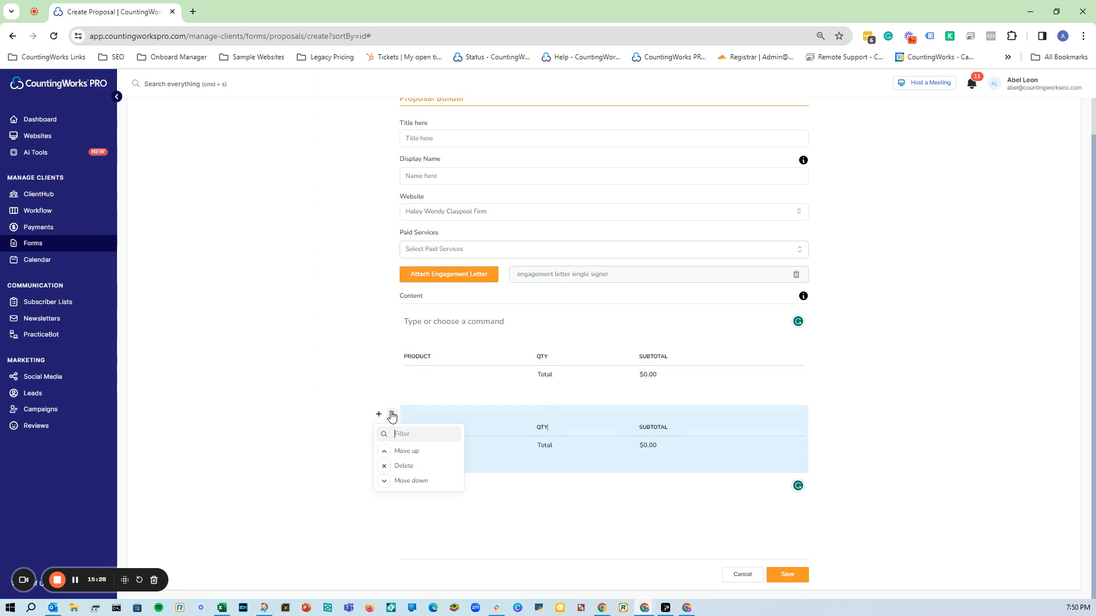
{"action": "left_click", "coordinate": [412, 471]}
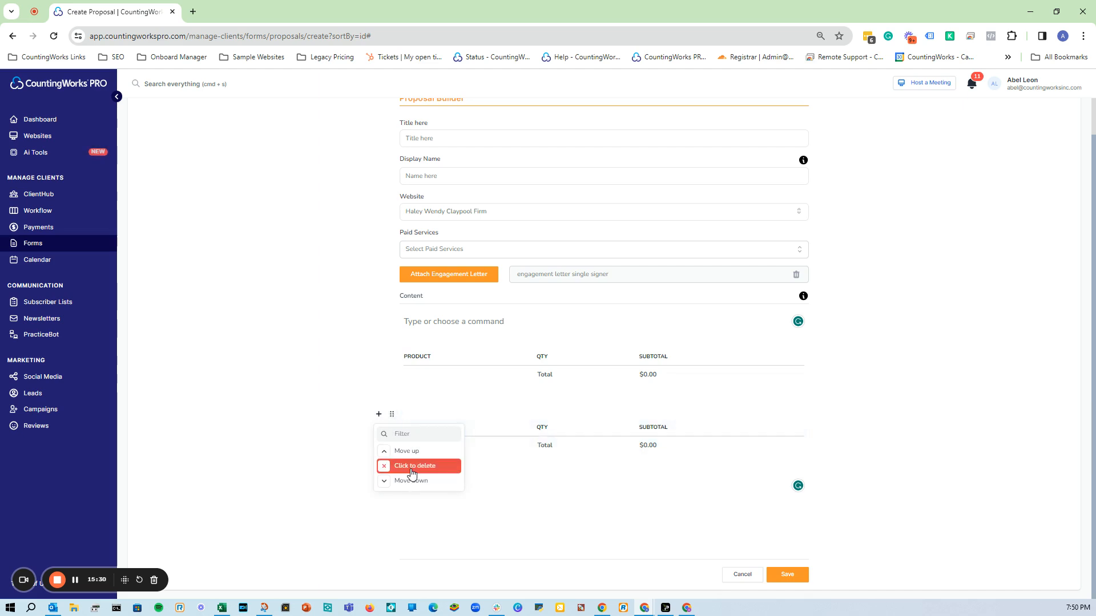
{"action": "left_click", "coordinate": [413, 472]}
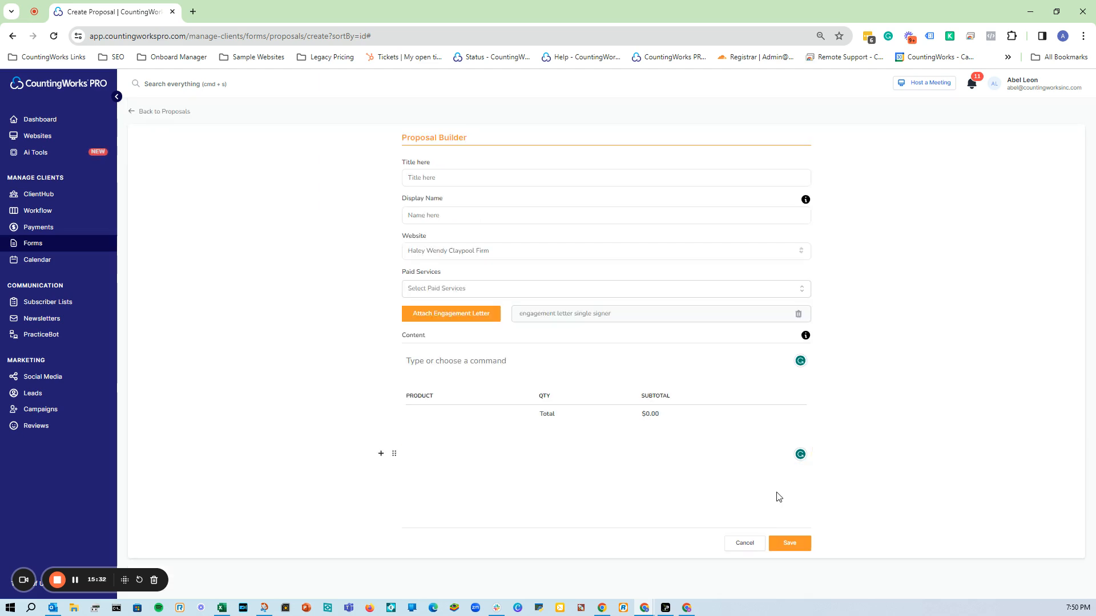
{"action": "left_click", "coordinate": [801, 551]}
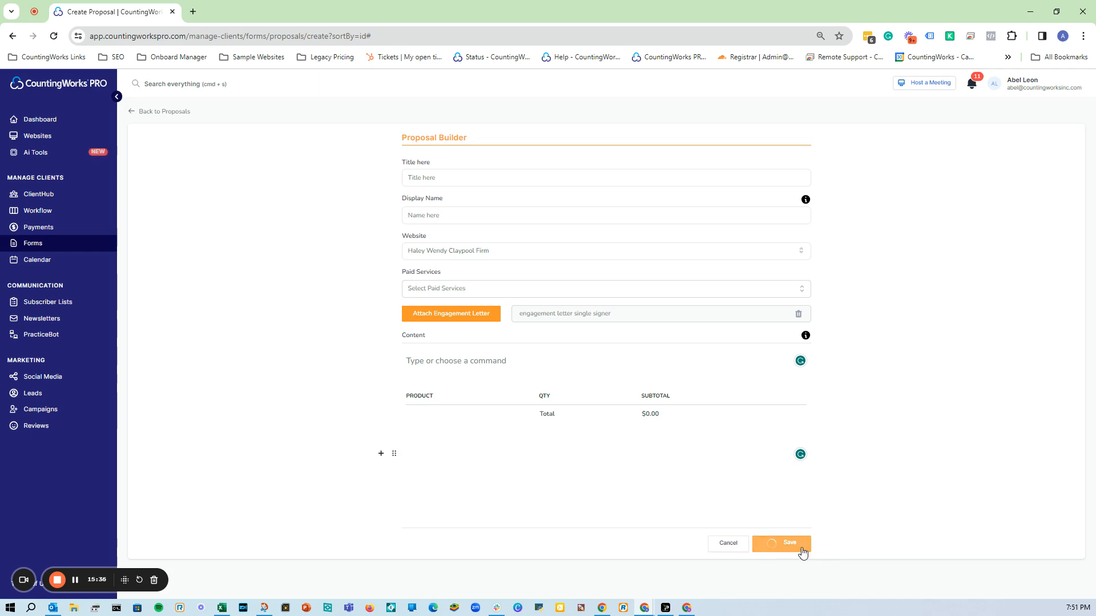
Add Basic Federal Tax Preparation and Self-Employed Tax Preparation to the proposal's paid services.
{"action": "left_click", "coordinate": [441, 186]}
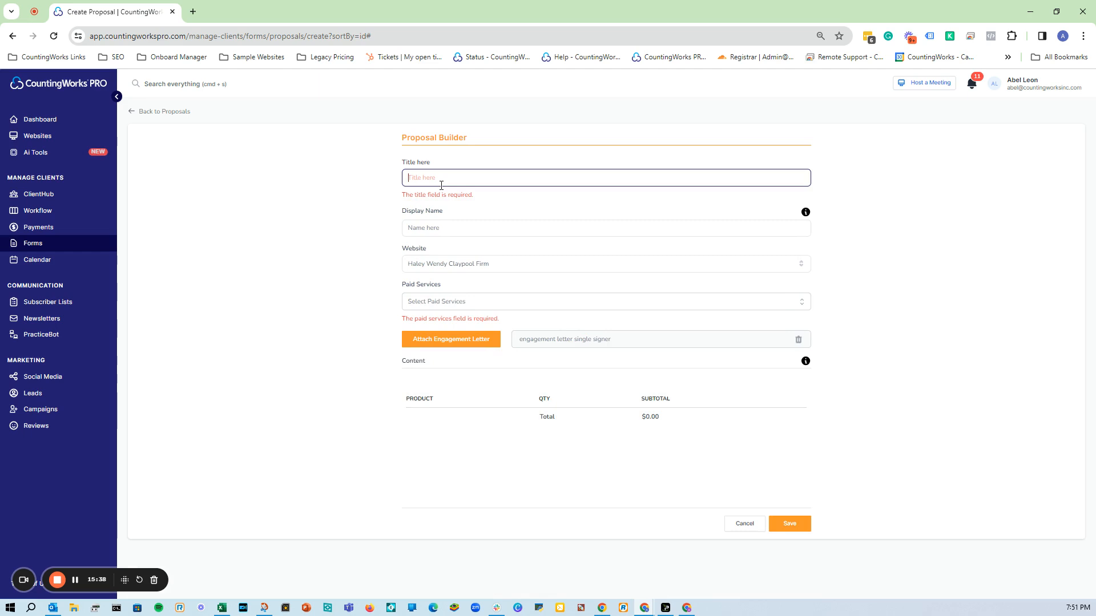
{"action": "left_click", "coordinate": [496, 309]}
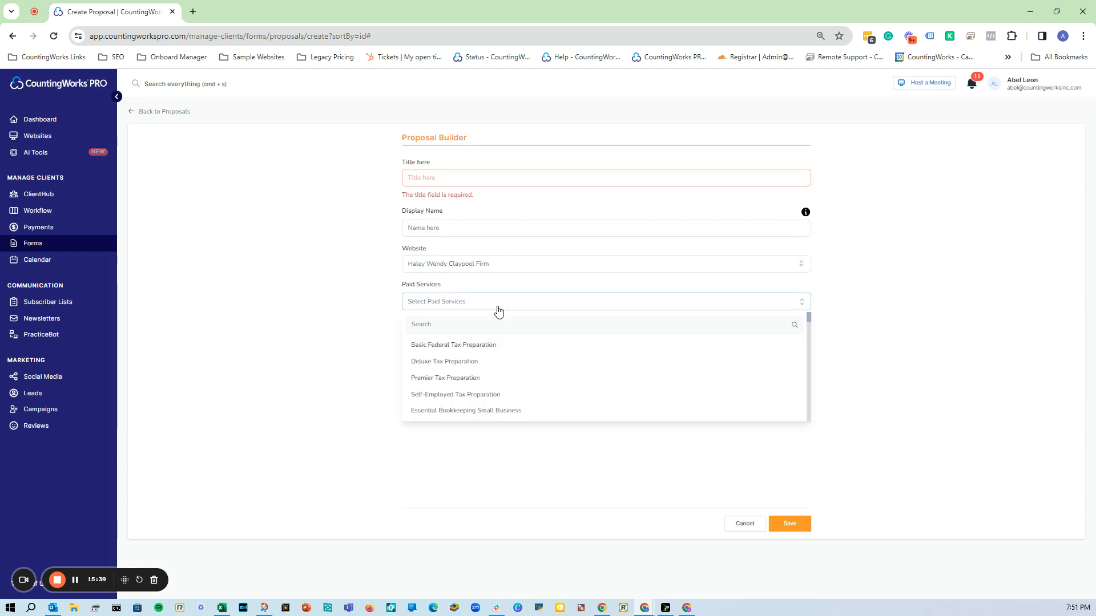
{"action": "left_click", "coordinate": [492, 345]}
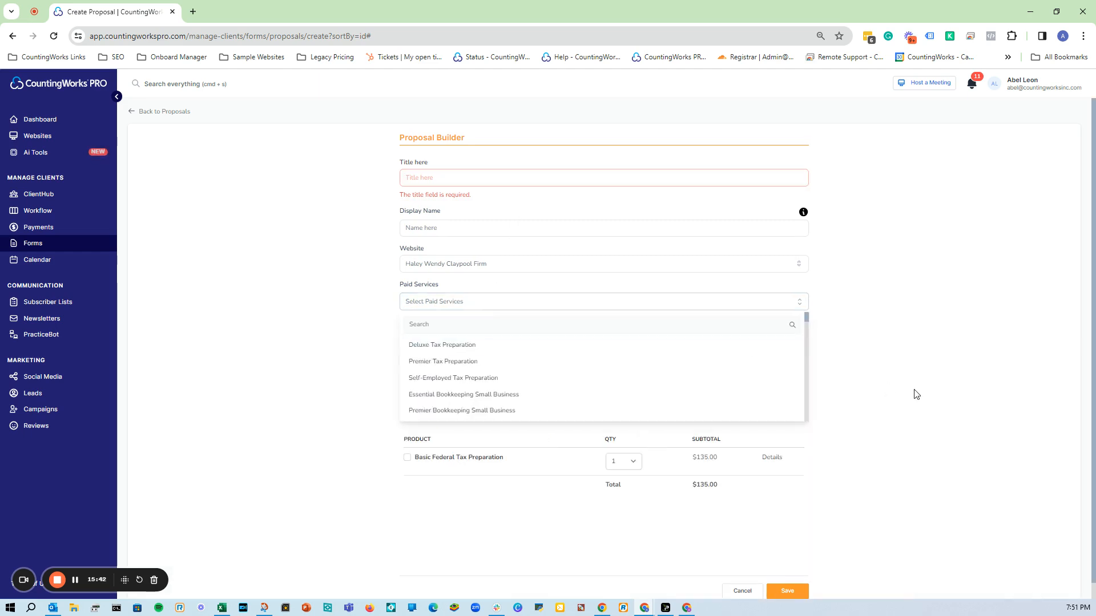
{"action": "left_click", "coordinate": [518, 382]}
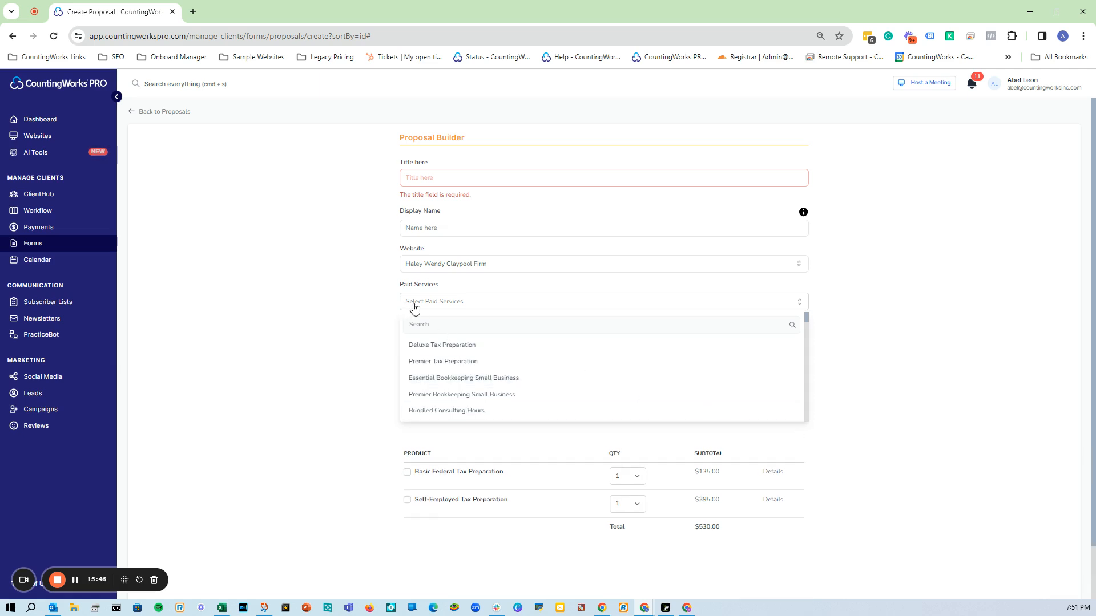
{"action": "left_click", "coordinate": [325, 316]}
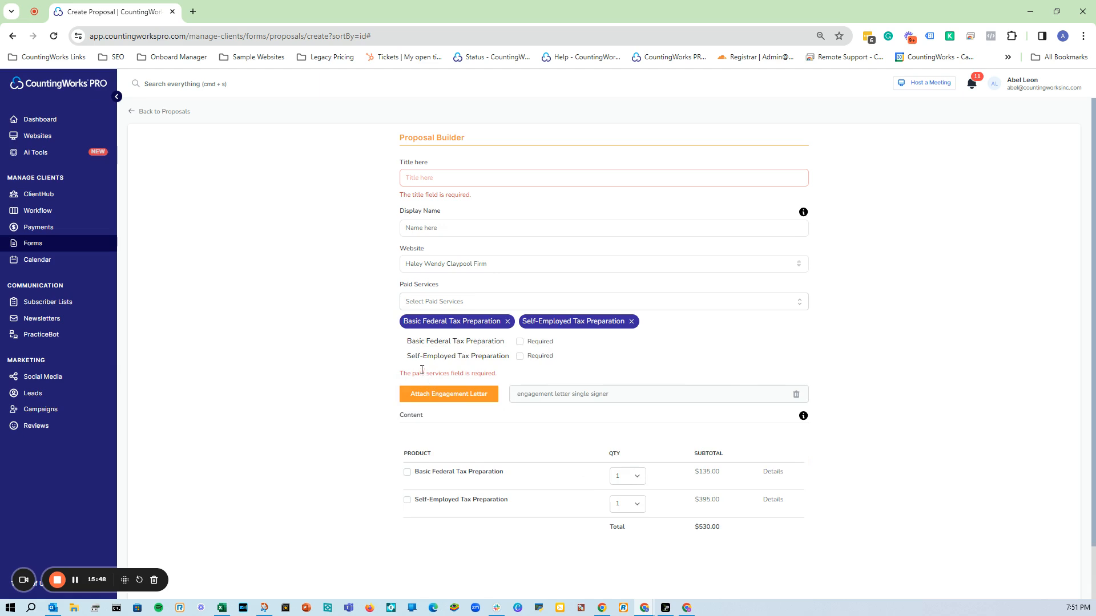
Mark both Basic Federal and Self-Employed Tax Preparation as required services.
{"action": "left_click", "coordinate": [455, 302]}
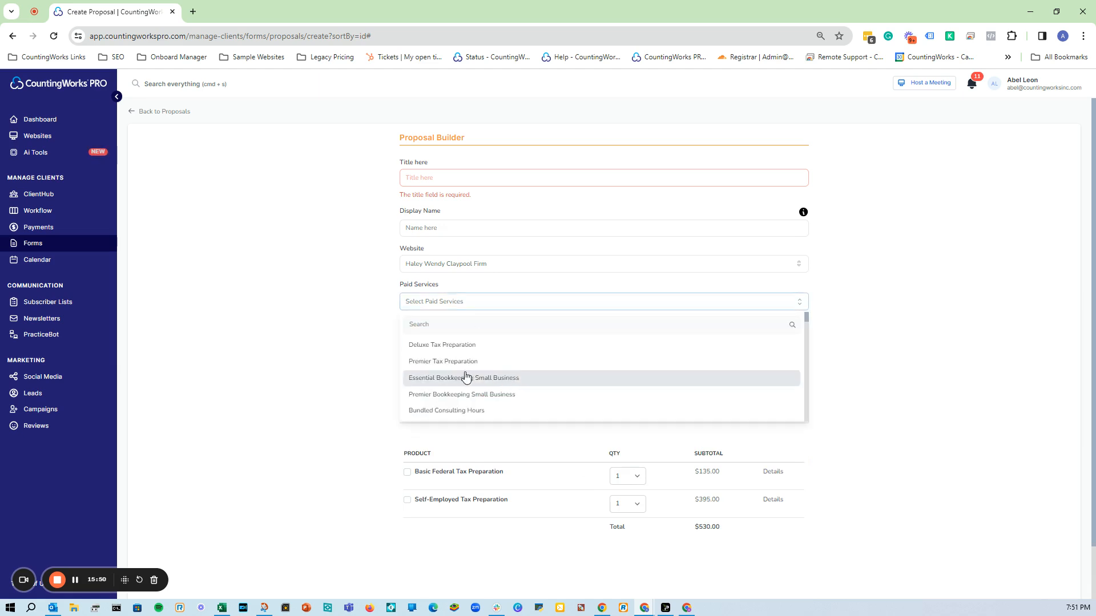
{"action": "scroll", "coordinate": [456, 377], "scroll_direction": "down", "scroll_amount": 5}
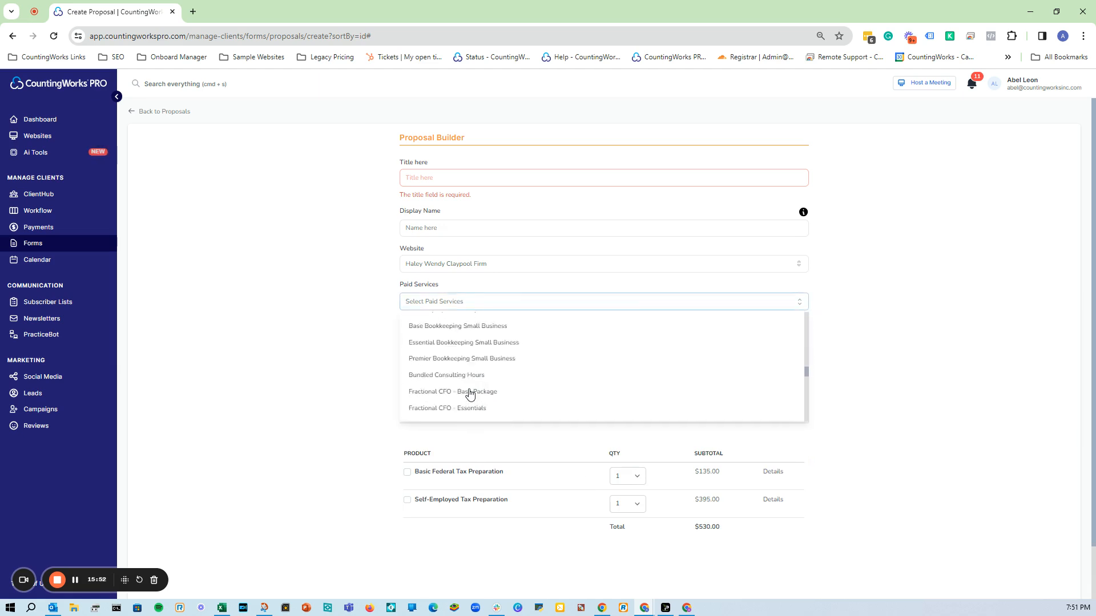
{"action": "left_click", "coordinate": [495, 307]}
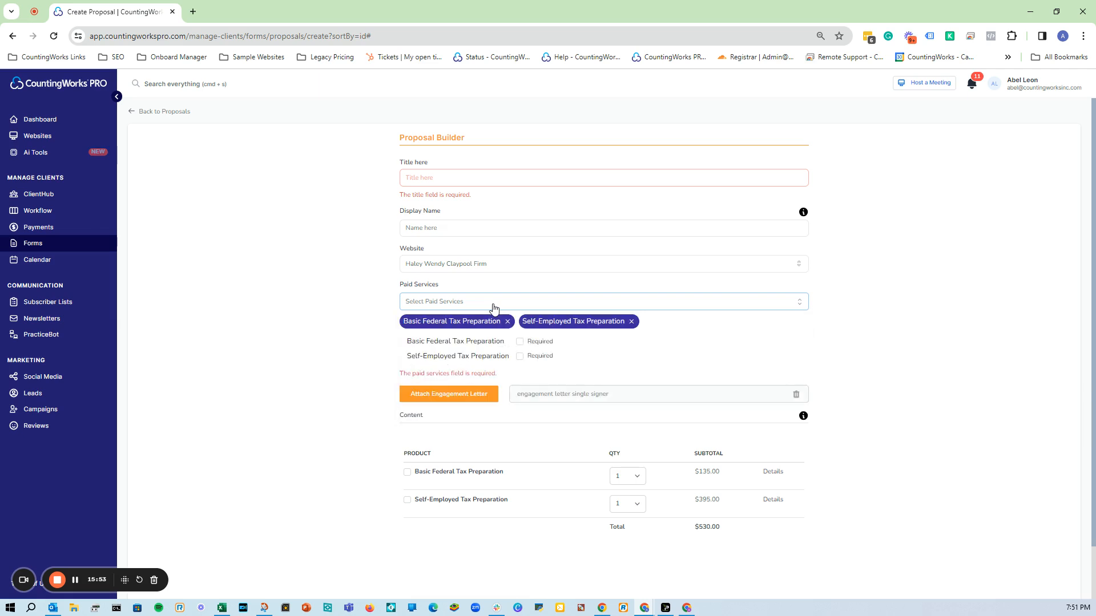
{"action": "left_click", "coordinate": [520, 343]}
{"action": "left_click", "coordinate": [520, 357]}
{"action": "left_click", "coordinate": [453, 304]}
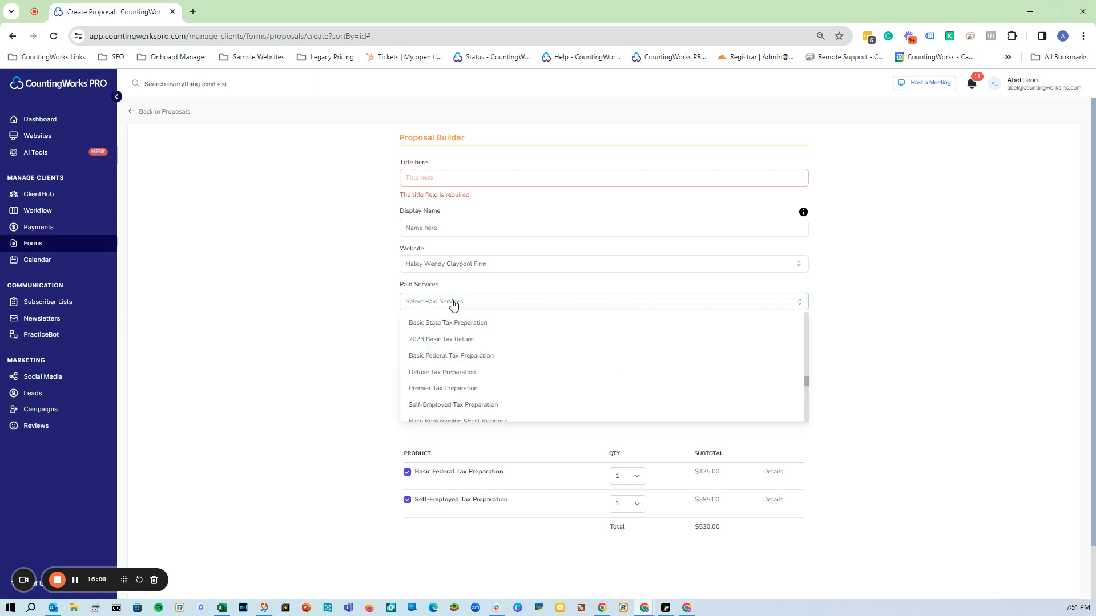
{"action": "left_click", "coordinate": [275, 298]}
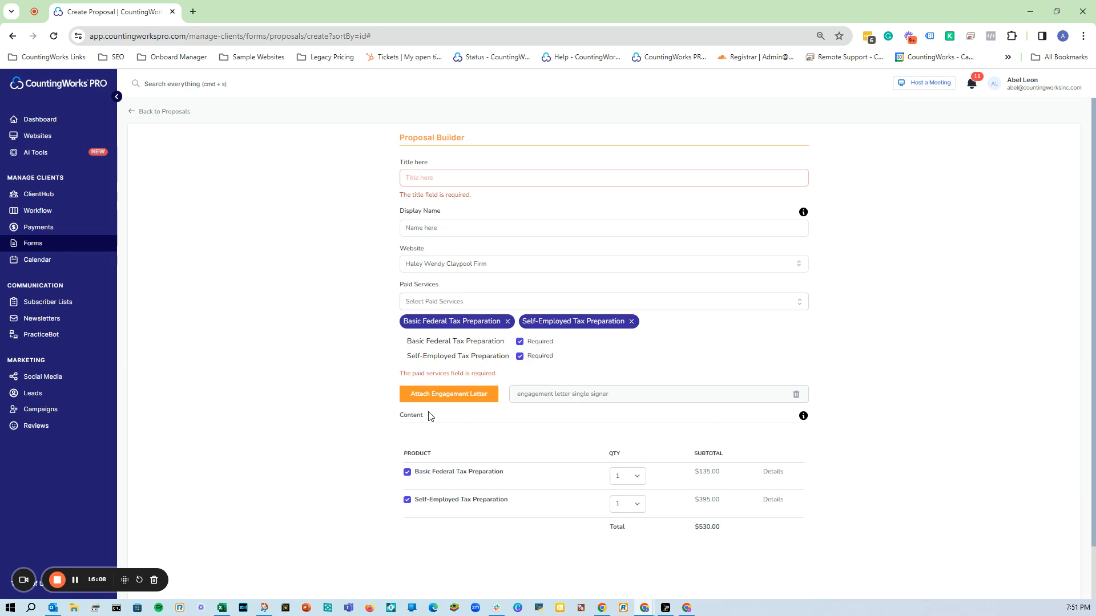
Return focus to the proposal title, then go back to the proposals list.
{"action": "left_click", "coordinate": [485, 230]}
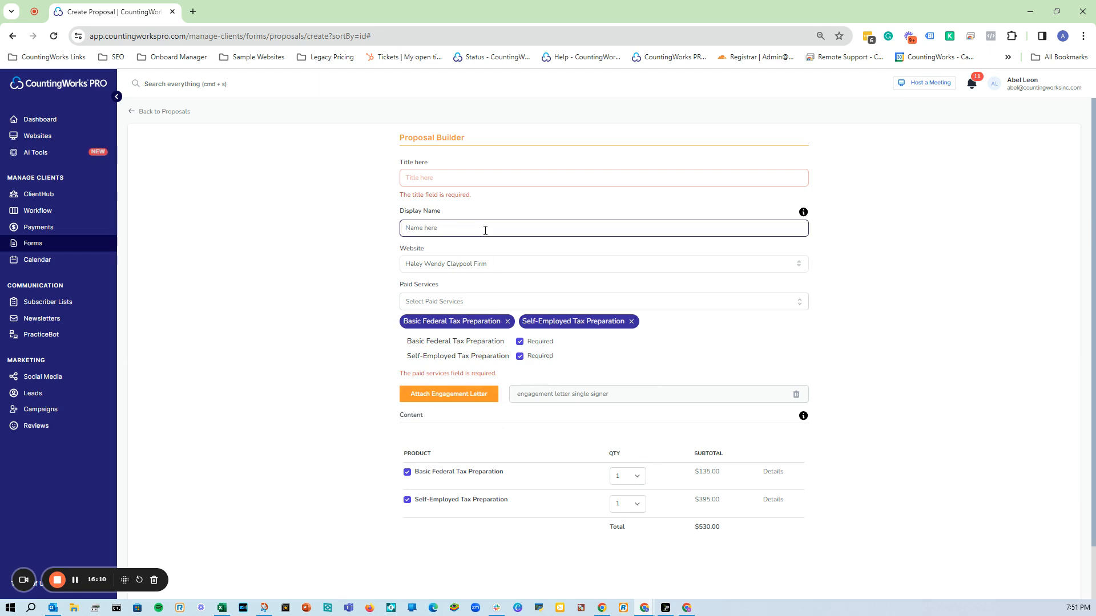
{"action": "key", "text": "shift+Tab"}
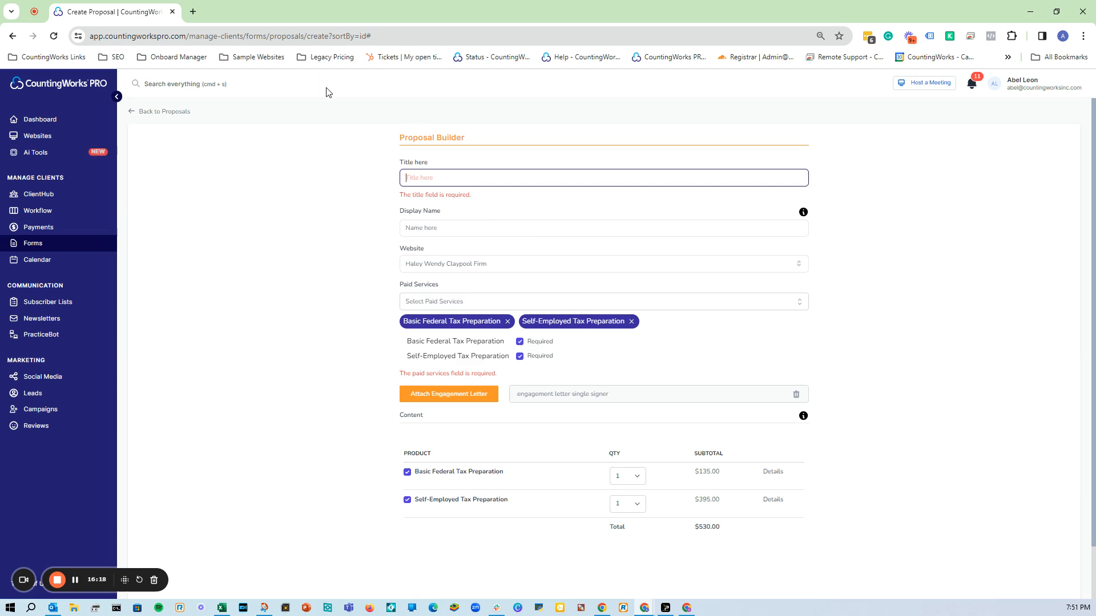
{"action": "left_click", "coordinate": [150, 117]}
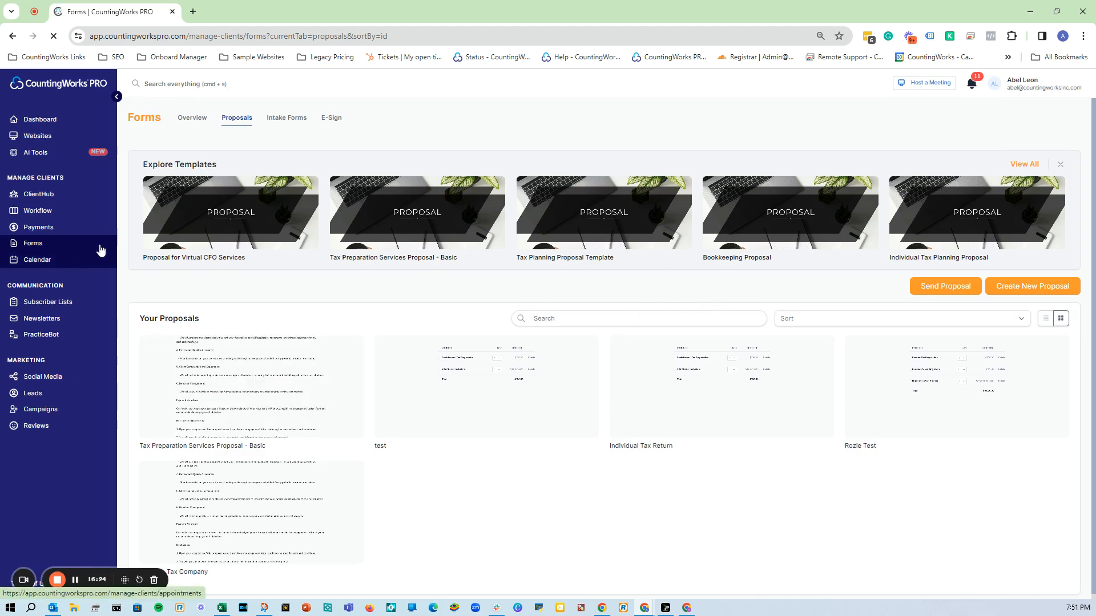
Show the Intake Forms list and open the first Tax Preparation Intake Form's three-dot menu.
{"action": "left_click", "coordinate": [295, 122]}
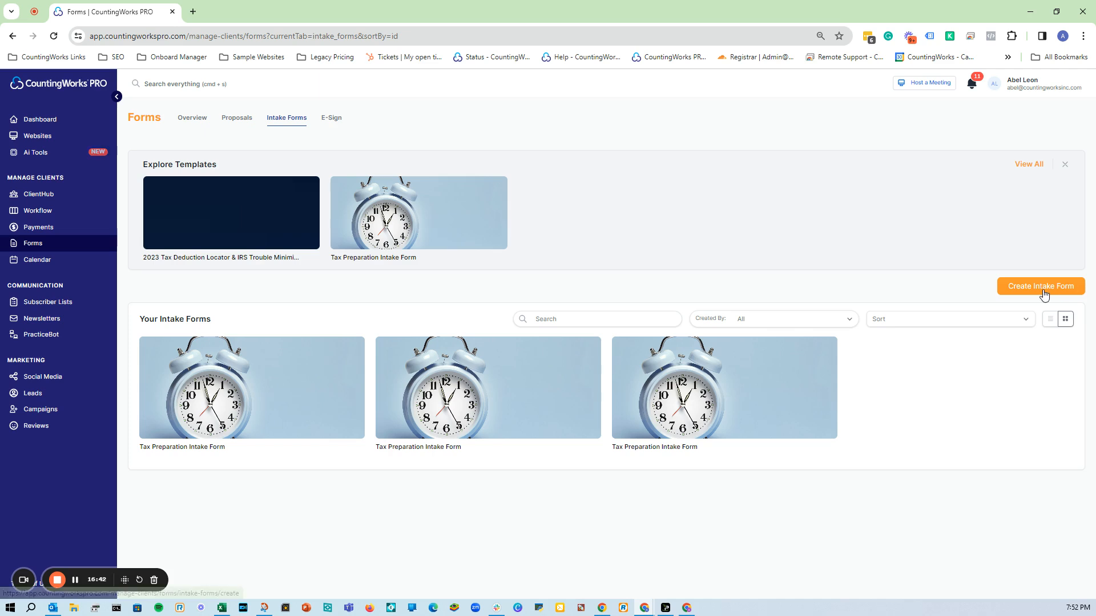
{"action": "mouse_move", "coordinate": [264, 371]}
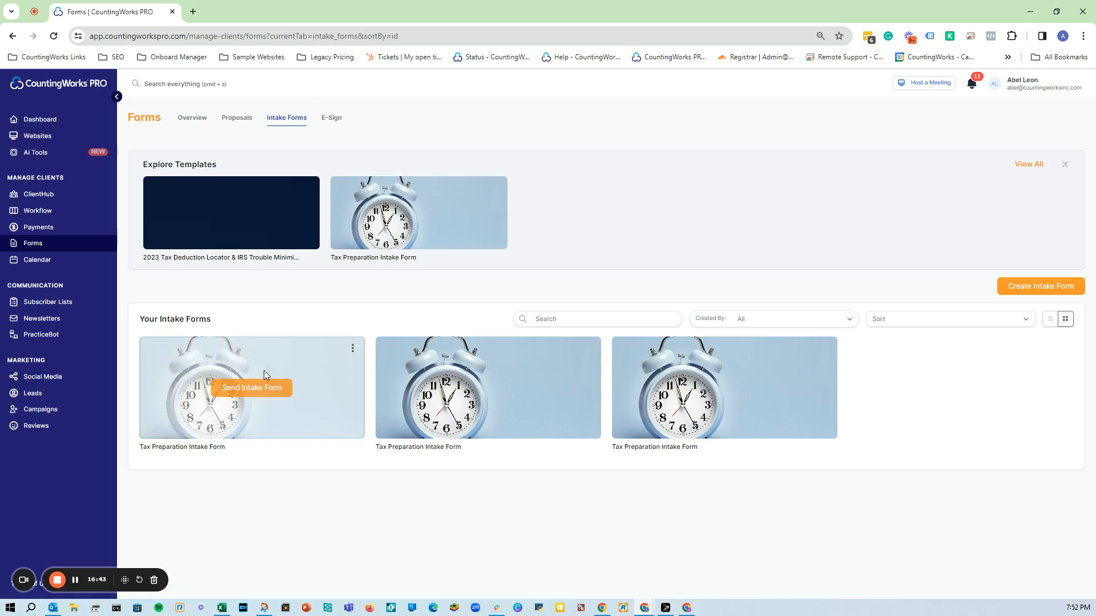
{"action": "left_click", "coordinate": [352, 354]}
{"action": "left_click", "coordinate": [327, 380]}
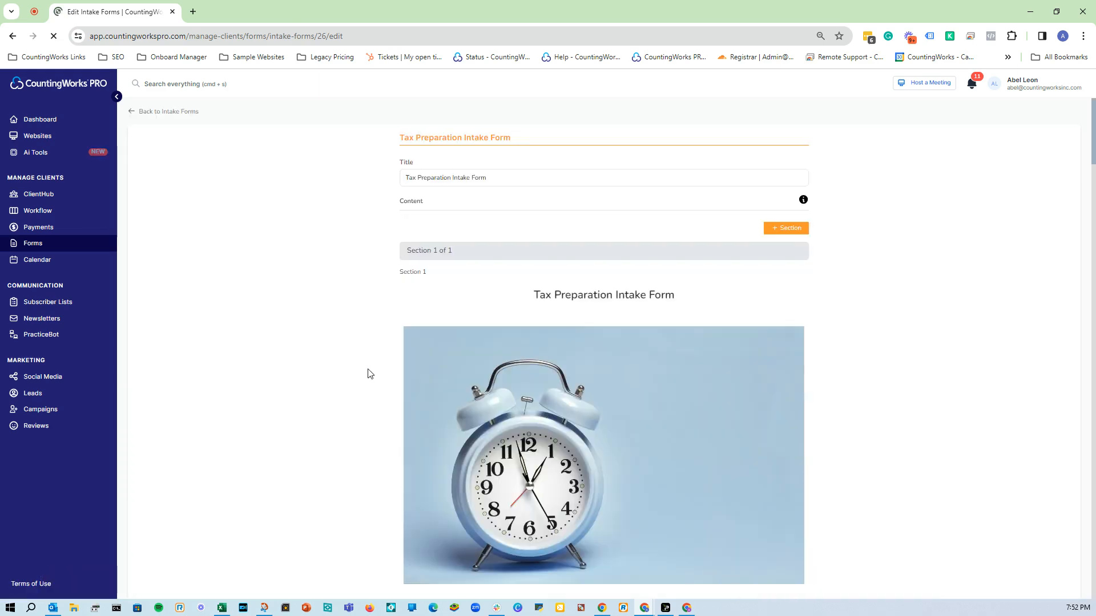
{"action": "scroll", "coordinate": [386, 372], "scroll_direction": "down", "scroll_amount": 7}
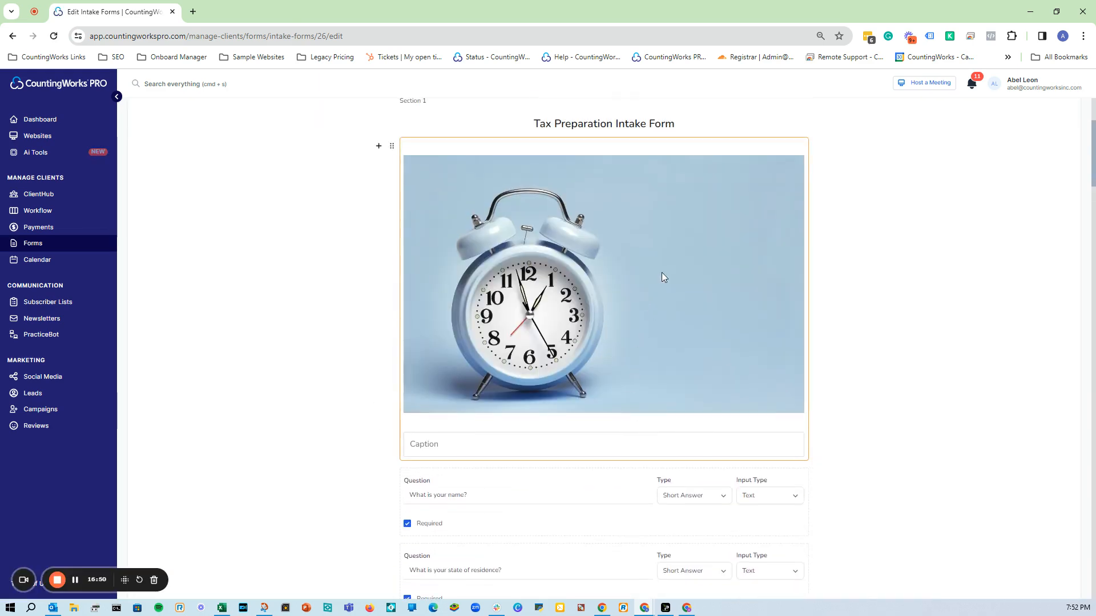
{"action": "scroll", "coordinate": [455, 284], "scroll_direction": "down", "scroll_amount": 4}
{"action": "left_click", "coordinate": [485, 217]}
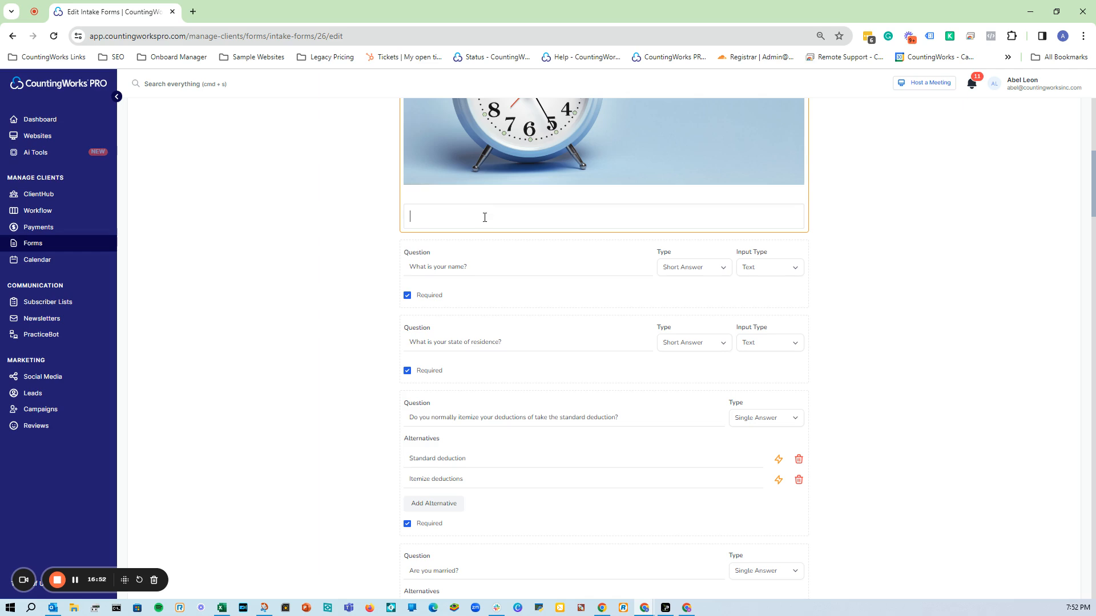
{"action": "scroll", "coordinate": [509, 299], "scroll_direction": "down", "scroll_amount": 2}
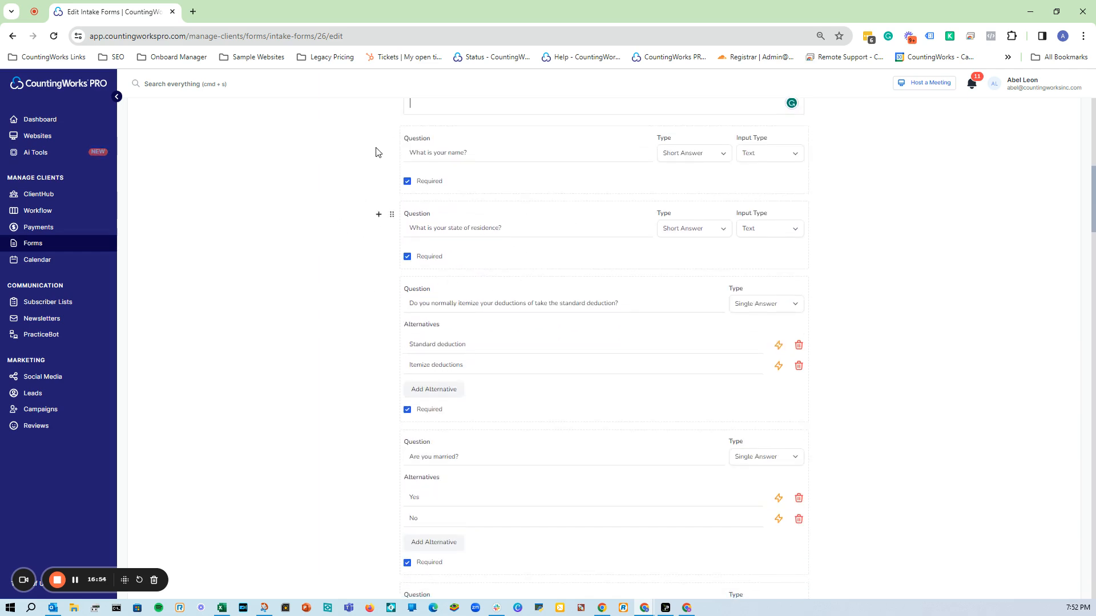
{"action": "scroll", "coordinate": [519, 286], "scroll_direction": "down", "scroll_amount": 10}
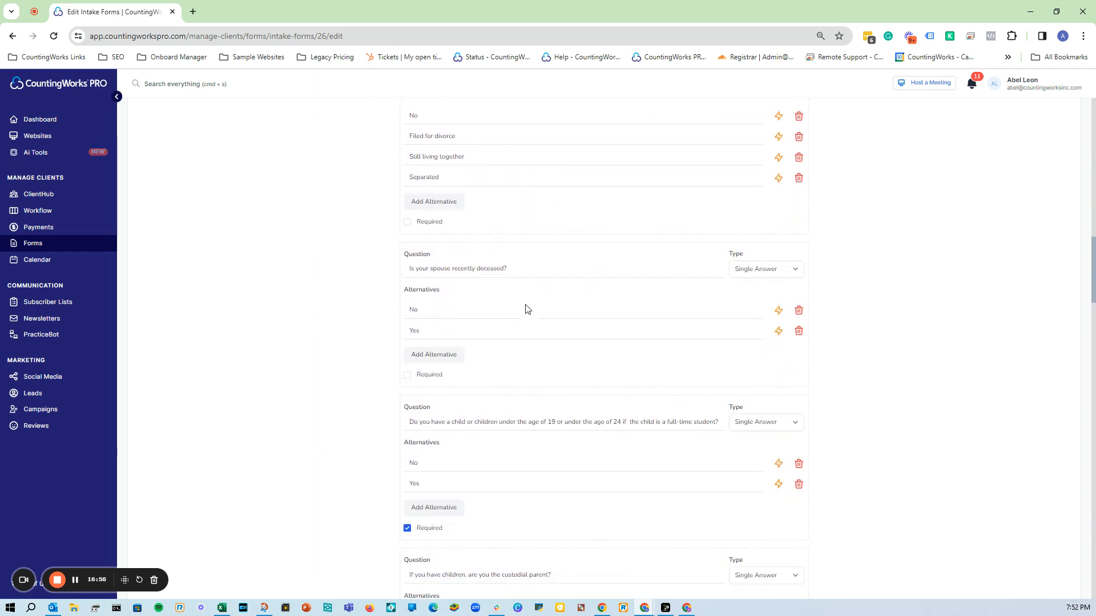
{"action": "scroll", "coordinate": [477, 335], "scroll_direction": "down", "scroll_amount": 3}
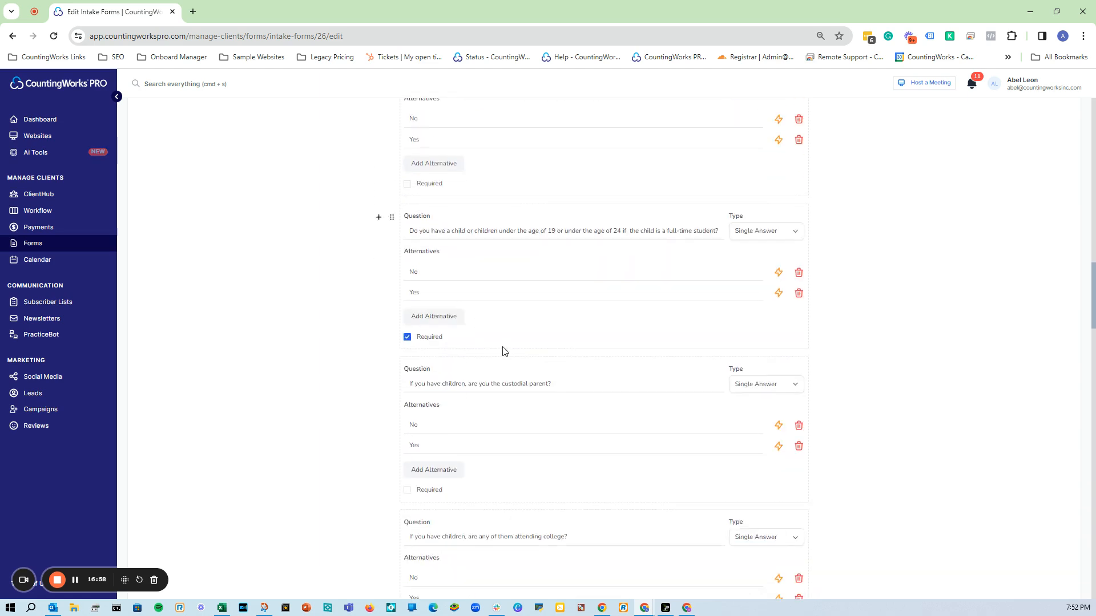
{"action": "scroll", "coordinate": [588, 404], "scroll_direction": "down", "scroll_amount": 14}
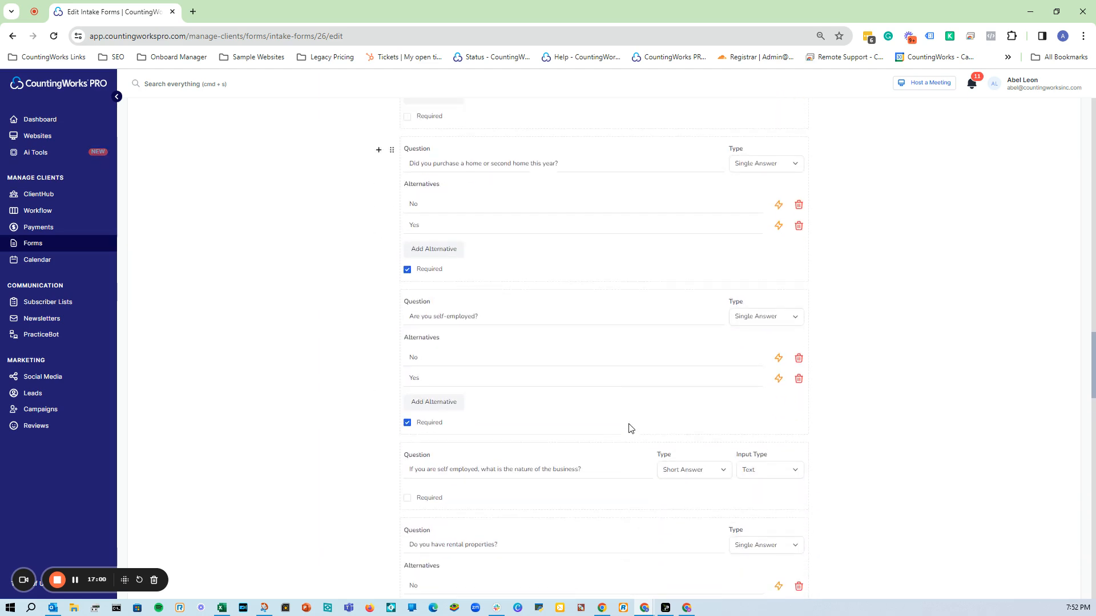
{"action": "scroll", "coordinate": [630, 428], "scroll_direction": "up", "scroll_amount": 2}
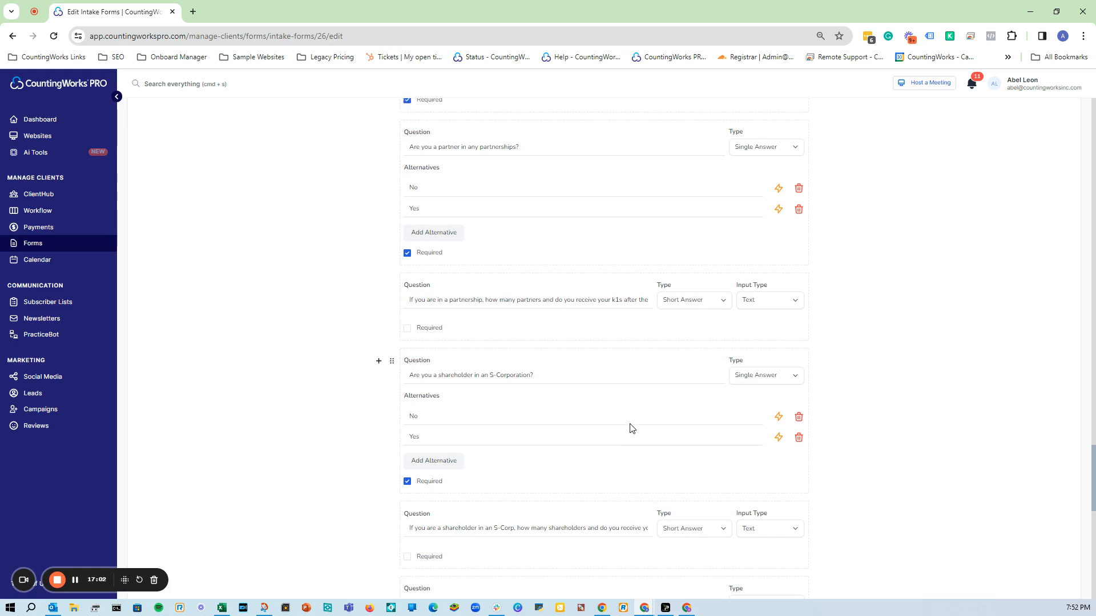
{"action": "scroll", "coordinate": [630, 428], "scroll_direction": "up", "scroll_amount": 20}
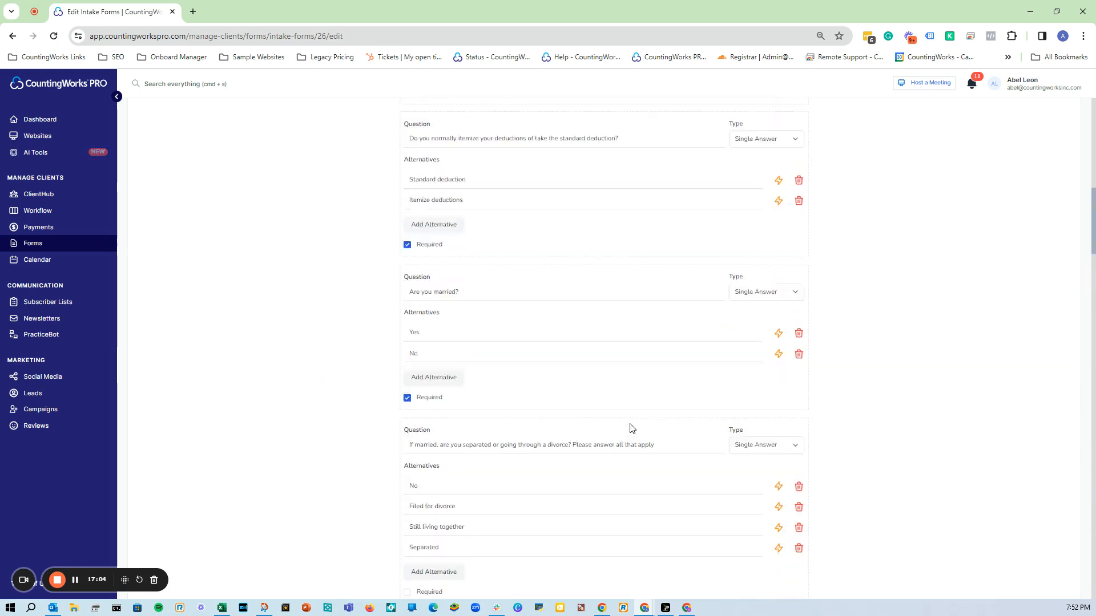
{"action": "scroll", "coordinate": [630, 428], "scroll_direction": "up", "scroll_amount": 5}
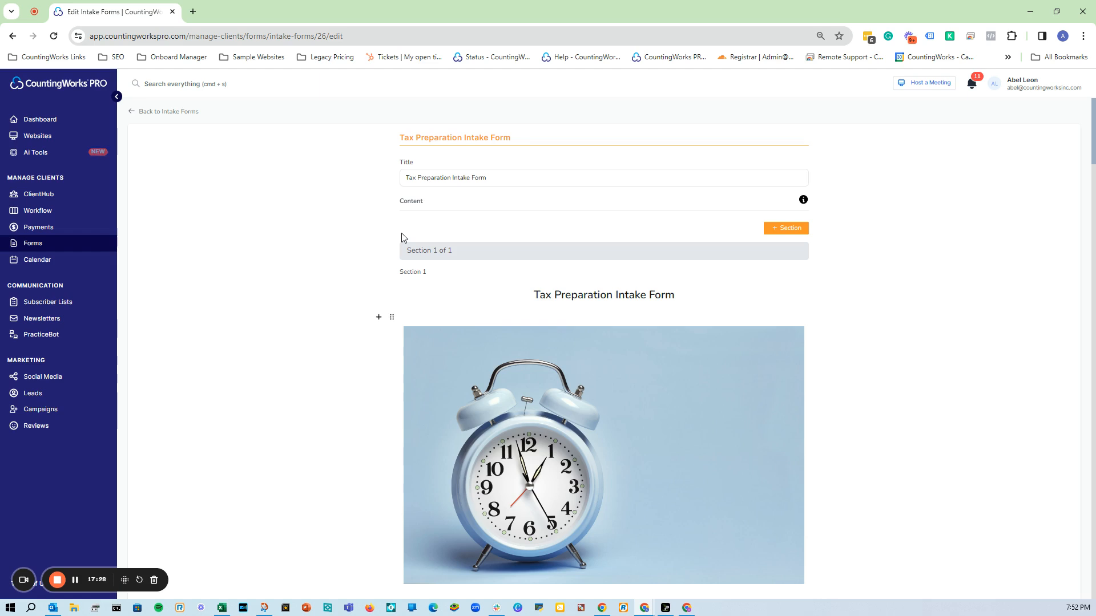
Scroll down through the Tax Preparation Intake Form's questions.
{"action": "scroll", "coordinate": [448, 392], "scroll_direction": "down", "scroll_amount": 6}
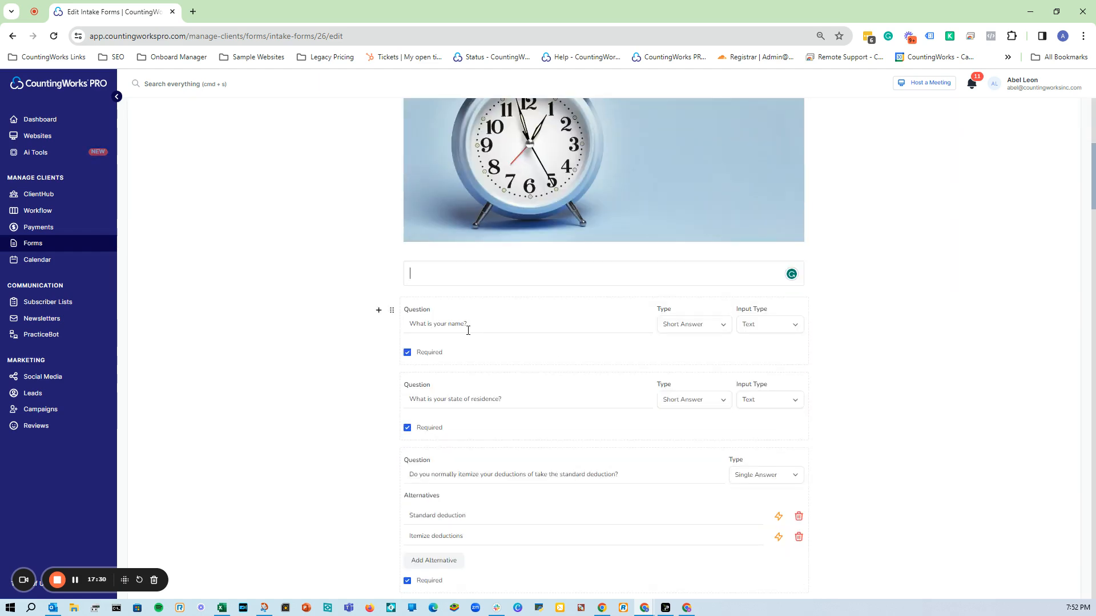
{"action": "scroll", "coordinate": [474, 402], "scroll_direction": "down", "scroll_amount": 1}
{"action": "scroll", "coordinate": [499, 414], "scroll_direction": "down", "scroll_amount": 2}
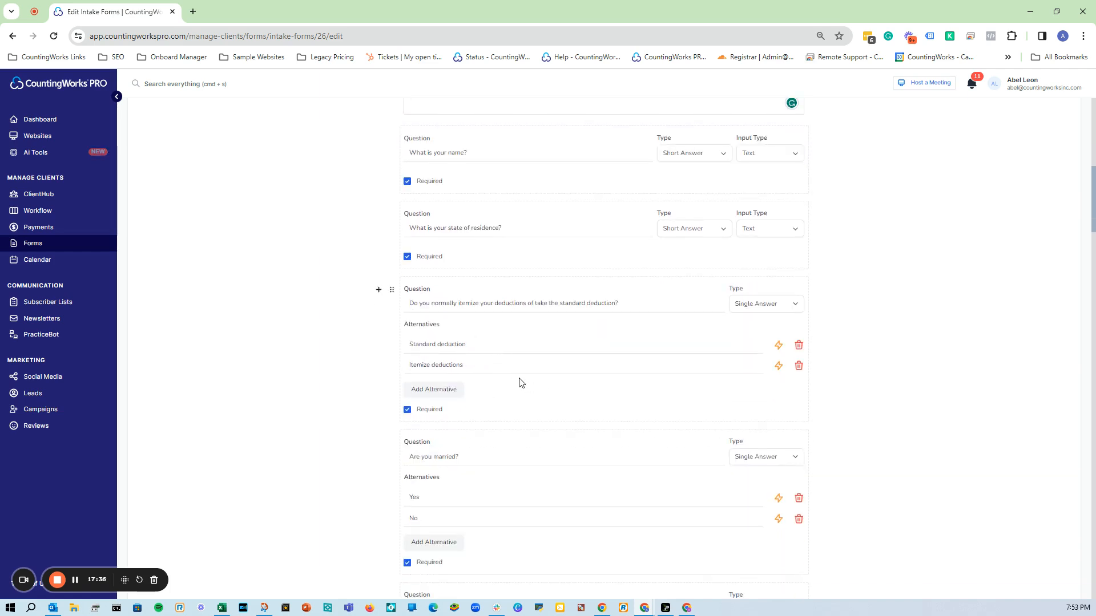
{"action": "scroll", "coordinate": [519, 388], "scroll_direction": "down", "scroll_amount": 1}
{"action": "scroll", "coordinate": [485, 397], "scroll_direction": "down", "scroll_amount": 10}
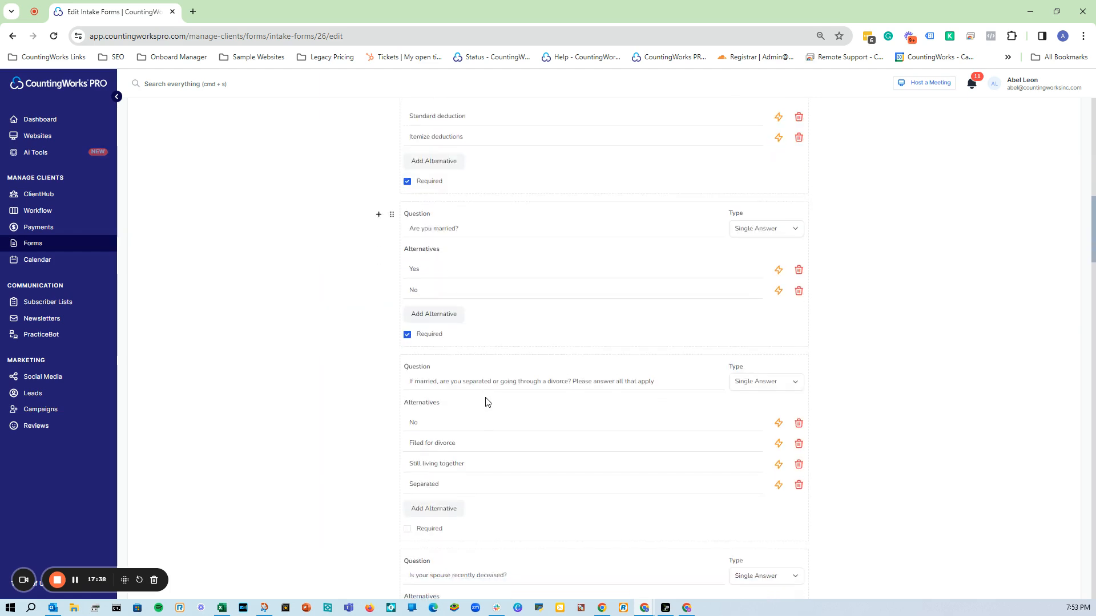
{"action": "scroll", "coordinate": [487, 398], "scroll_direction": "down", "scroll_amount": 10}
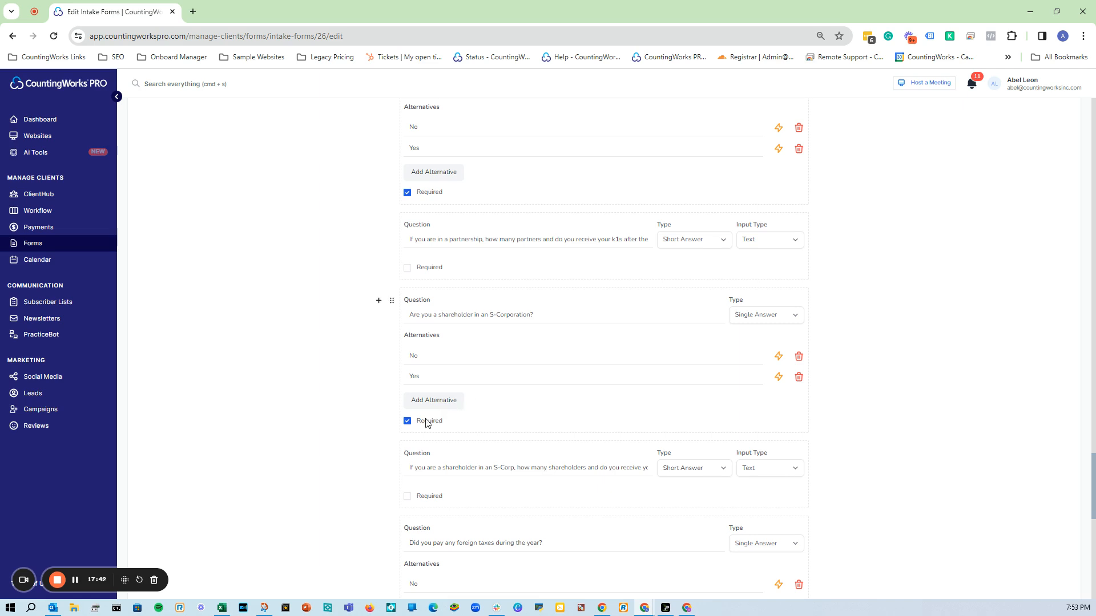
Open and dismiss the + block menu, then return to the Intake Forms list.
{"action": "left_click", "coordinate": [379, 302]}
{"action": "scroll", "coordinate": [411, 365], "scroll_direction": "down", "scroll_amount": 1}
{"action": "scroll", "coordinate": [427, 415], "scroll_direction": "up", "scroll_amount": 1}
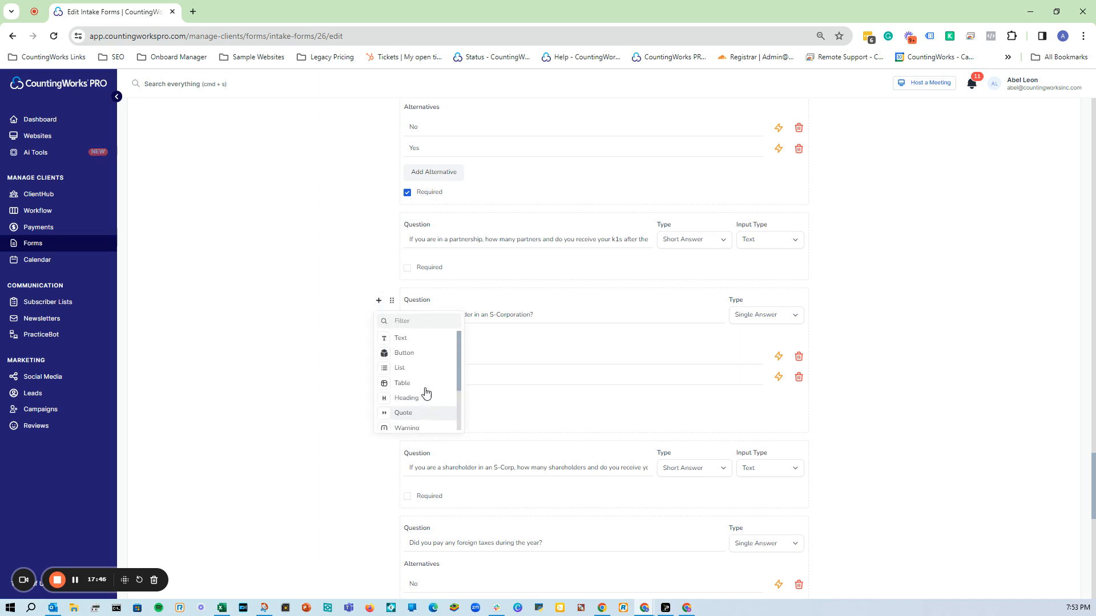
{"action": "scroll", "coordinate": [222, 295], "scroll_direction": "up", "scroll_amount": 5}
{"action": "scroll", "coordinate": [222, 296], "scroll_direction": "up", "scroll_amount": 15}
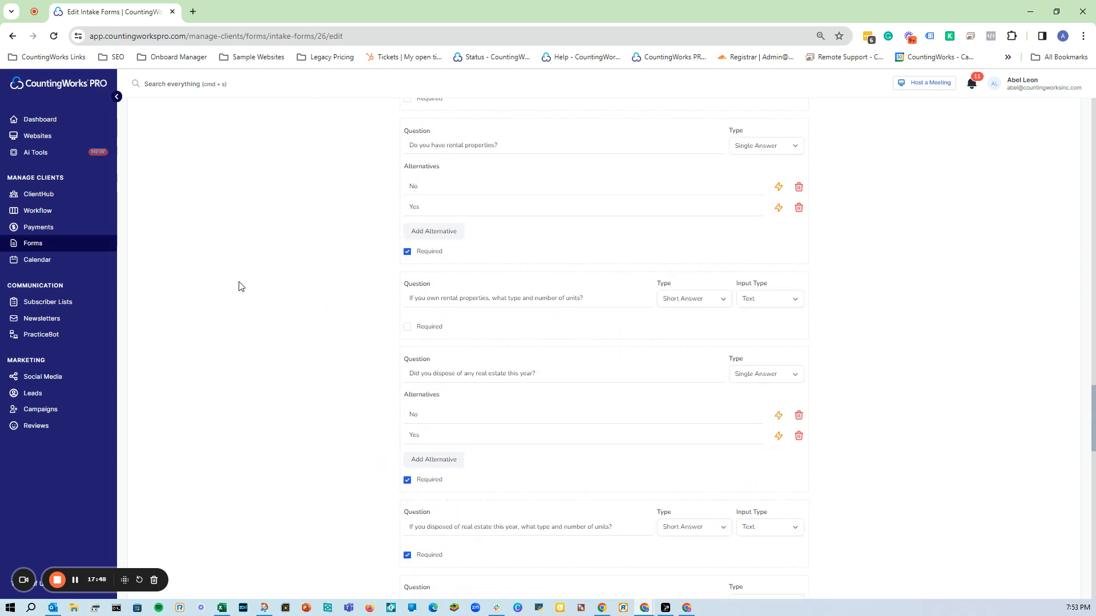
{"action": "left_click", "coordinate": [148, 112]}
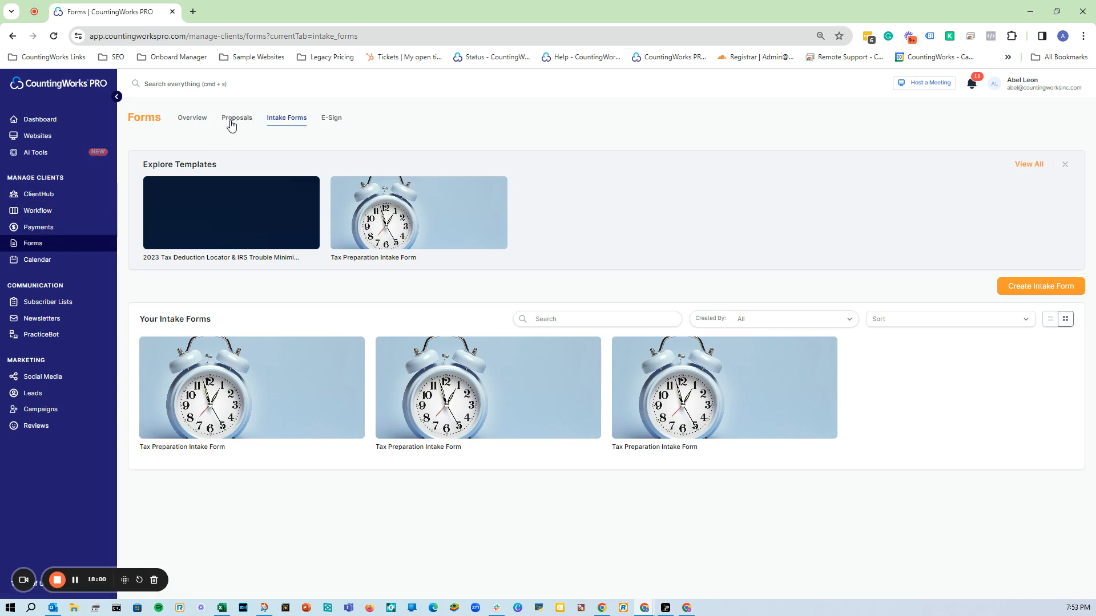
Open Payments to show the Invoices tab with the income chart and invoice list.
{"action": "left_click", "coordinate": [83, 227]}
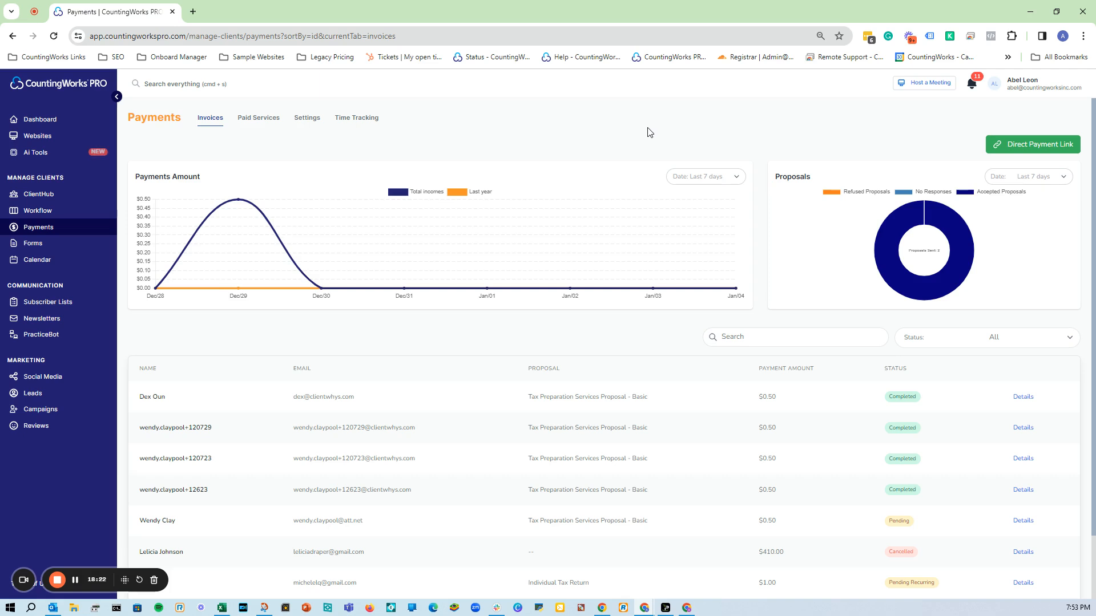
View the Paid Services tab, then open the Forms Overview of sent documents.
{"action": "left_click", "coordinate": [260, 122]}
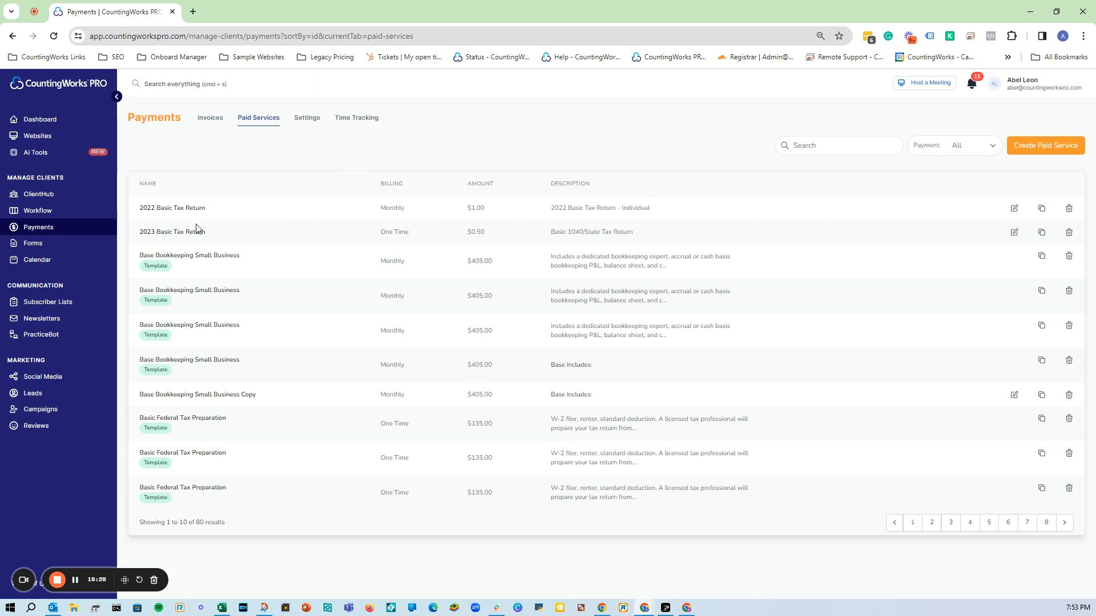
{"action": "left_click", "coordinate": [49, 240]}
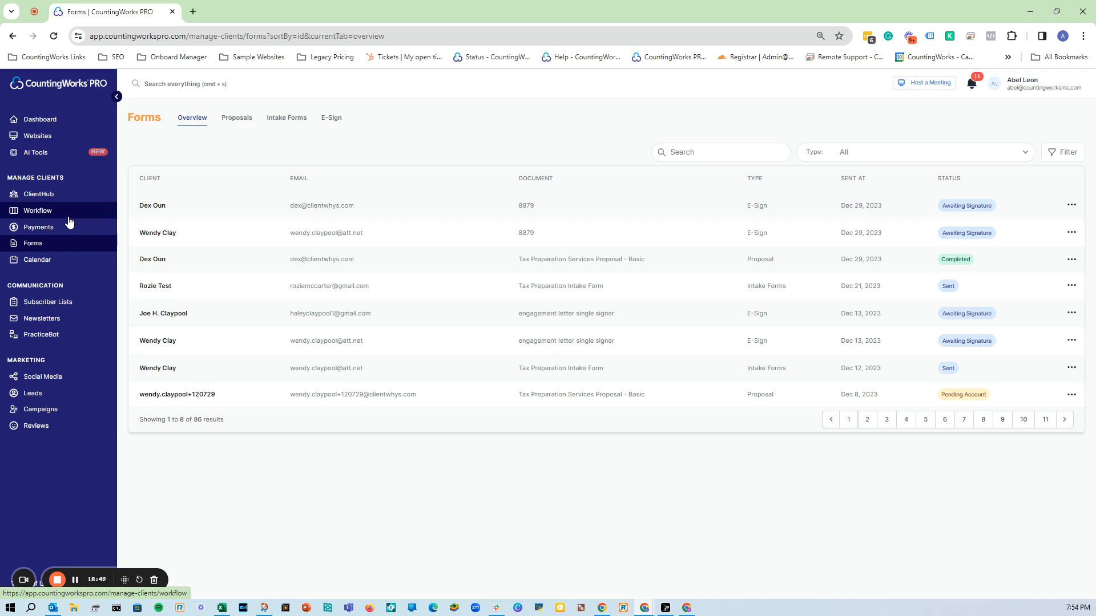
Open Workflow to list pipelines such as Business Tax prep and Tax Prep.
{"action": "left_click", "coordinate": [68, 219]}
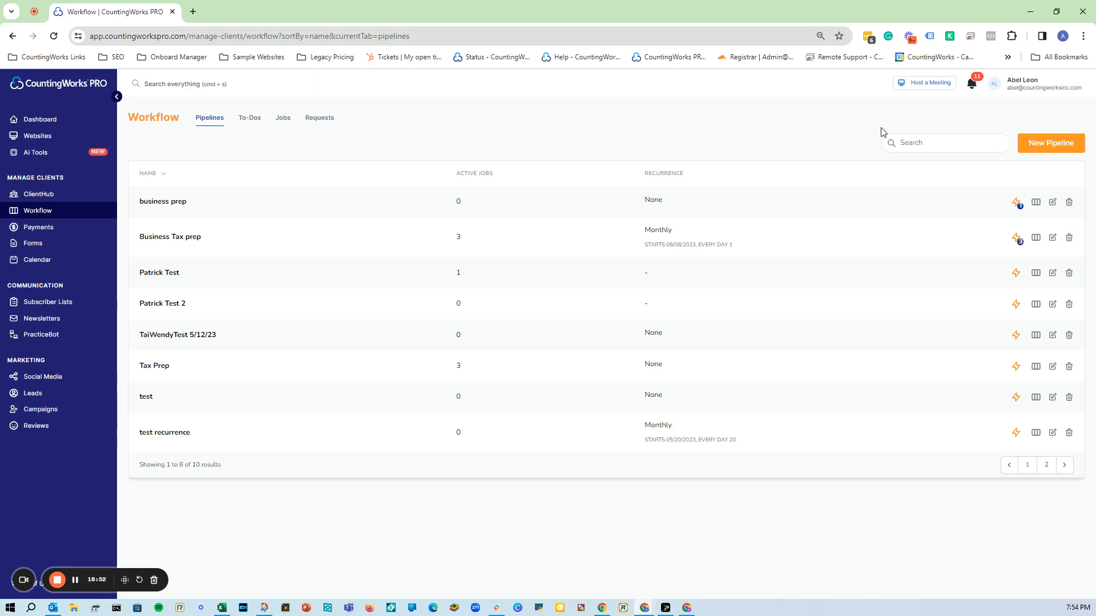
{"action": "left_click", "coordinate": [1057, 150]}
{"action": "left_click", "coordinate": [445, 176]}
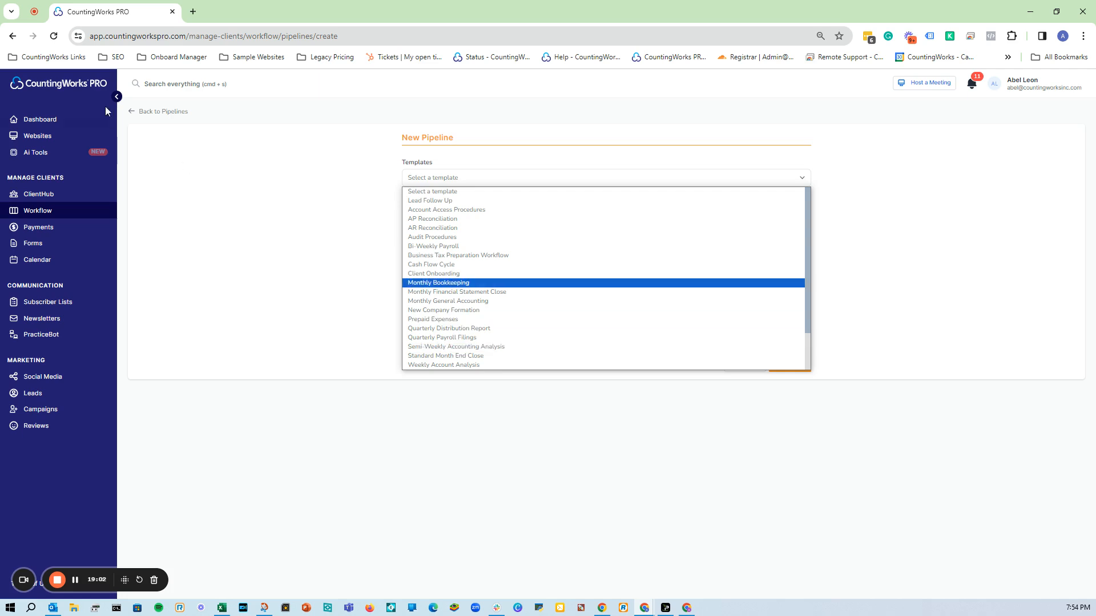
{"action": "left_click", "coordinate": [160, 120]}
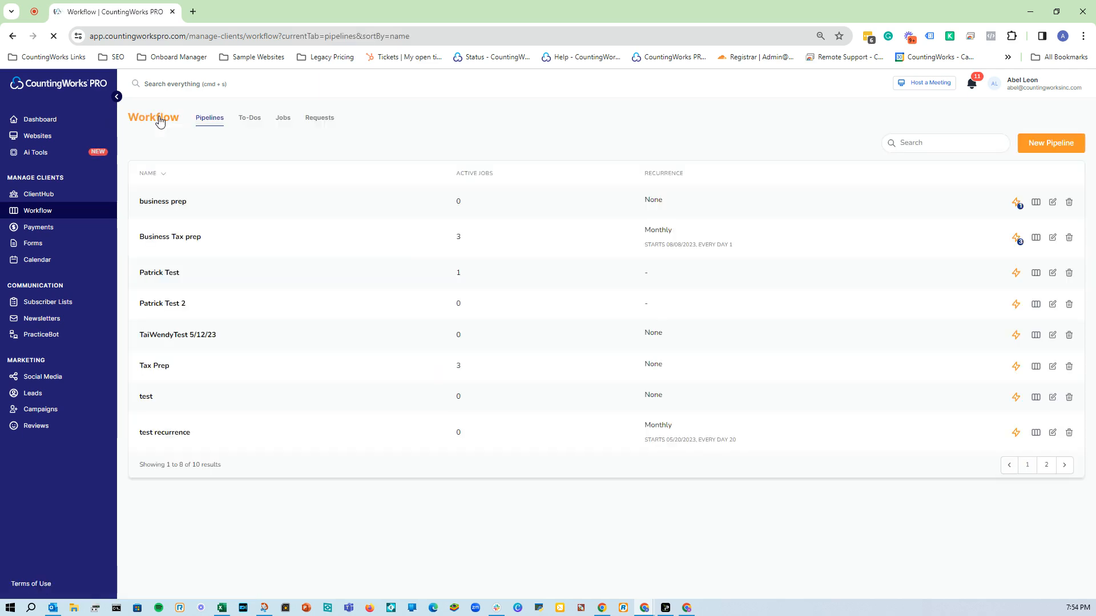
Open the Business Tax prep board, start and cancel a new job, and try dragging the Taxes card.
{"action": "left_click", "coordinate": [180, 240]}
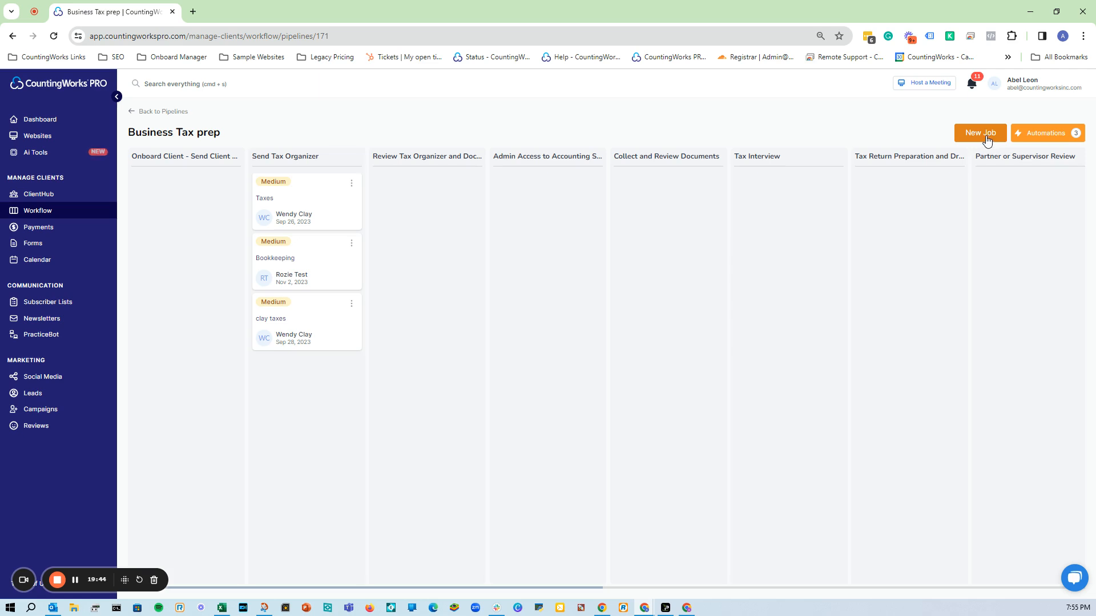
{"action": "left_click", "coordinate": [986, 137]}
{"action": "left_click", "coordinate": [478, 130]}
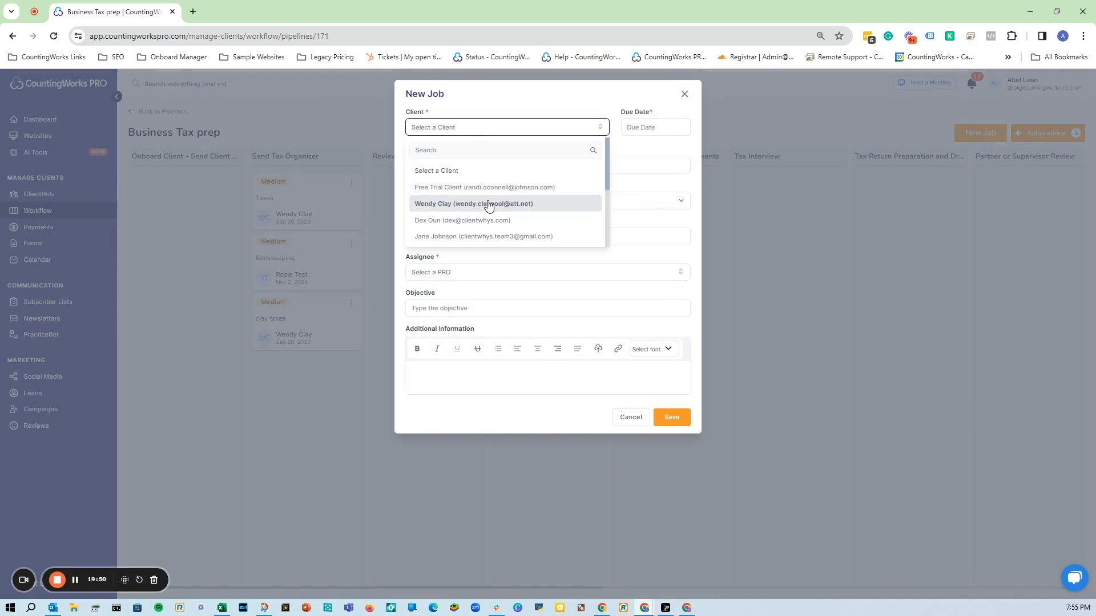
{"action": "left_click", "coordinate": [685, 98]}
{"action": "left_click", "coordinate": [685, 97]}
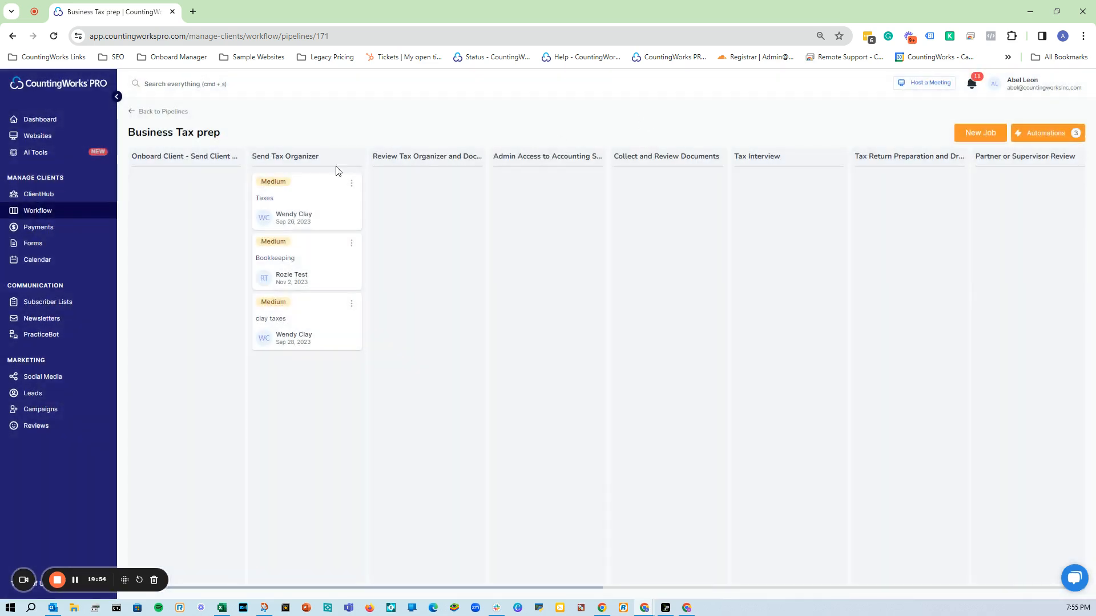
{"action": "mouse_move", "coordinate": [303, 207]}
{"action": "left_mouse_down"}
{"action": "mouse_move", "coordinate": [313, 214]}
{"action": "mouse_move", "coordinate": [349, 197]}
{"action": "mouse_move", "coordinate": [367, 221]}
{"action": "mouse_move", "coordinate": [282, 196]}
{"action": "mouse_move", "coordinate": [290, 202]}
{"action": "left_mouse_up"}
{"action": "left_click", "coordinate": [1048, 143]}
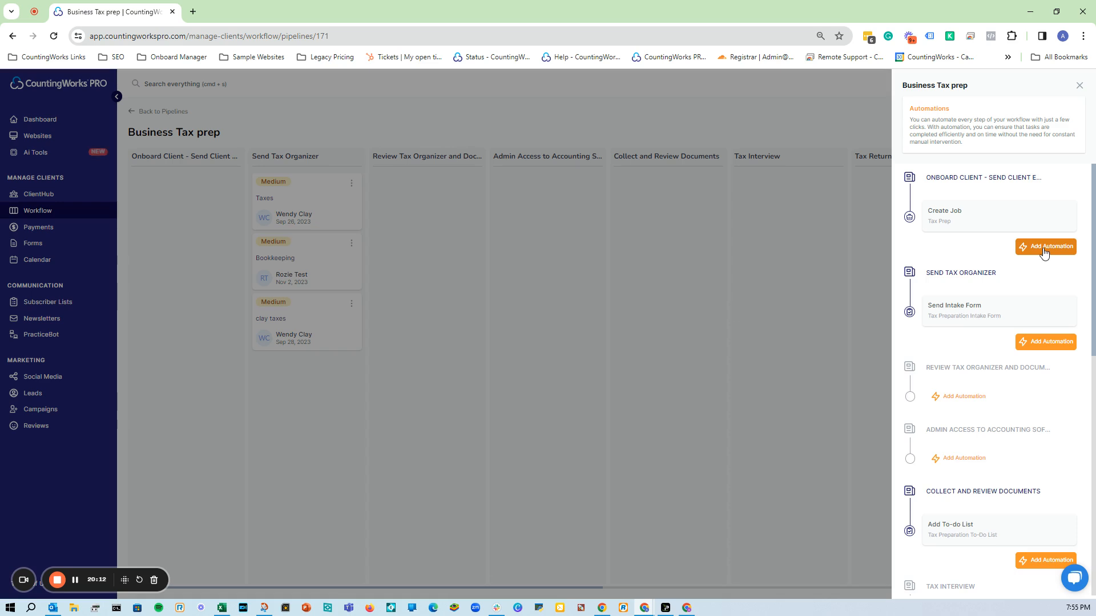
{"action": "left_click", "coordinate": [1044, 253]}
{"action": "left_click", "coordinate": [1004, 269]}
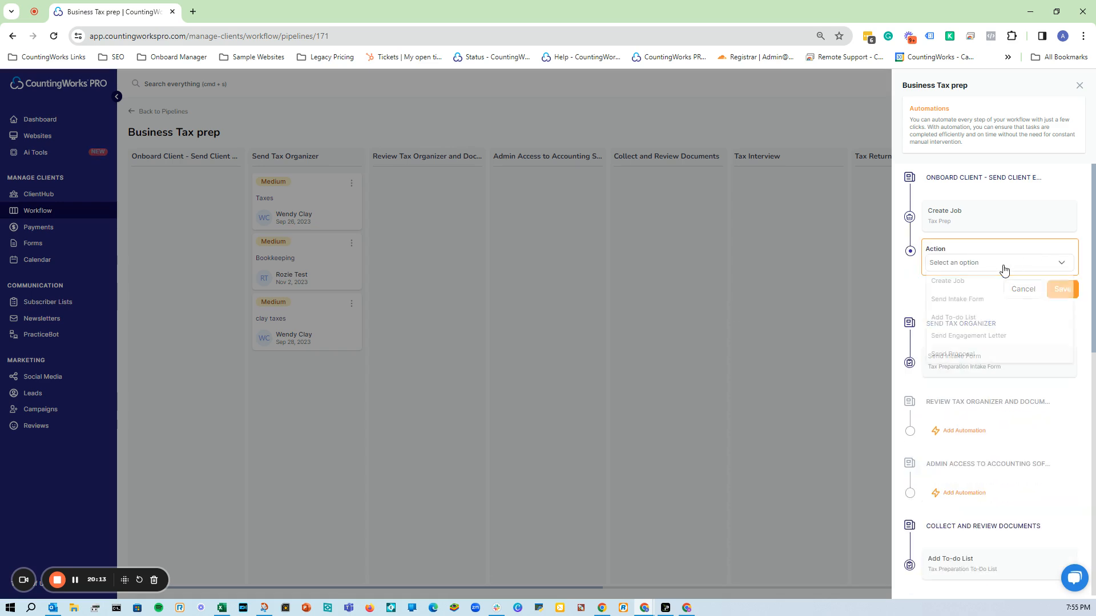
{"action": "left_click", "coordinate": [997, 301]}
{"action": "left_click", "coordinate": [997, 297]}
{"action": "left_click", "coordinate": [901, 314]}
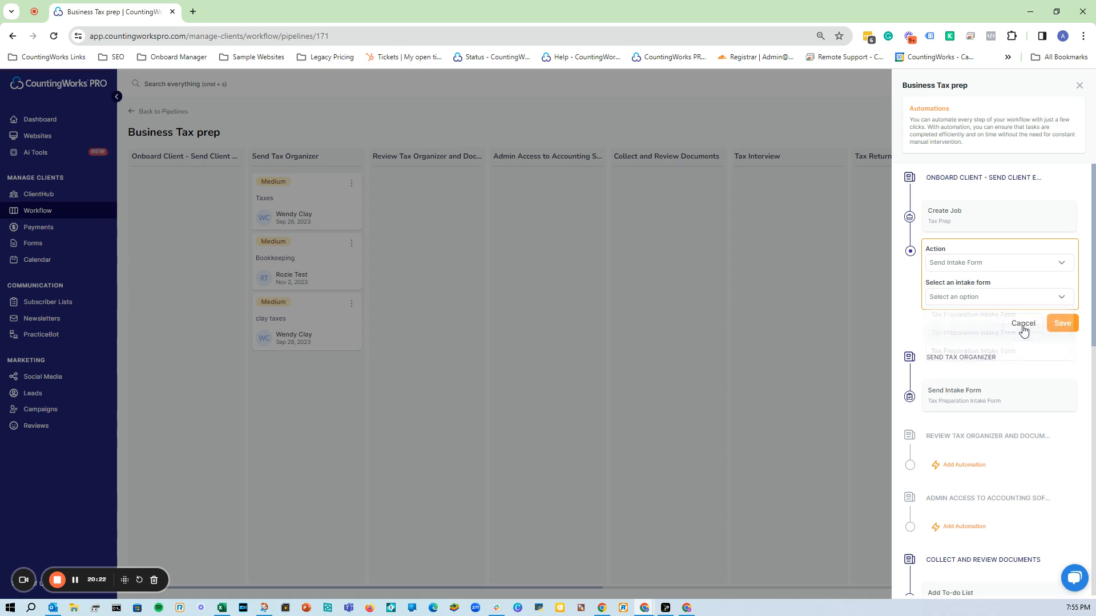
{"action": "left_click", "coordinate": [1023, 327]}
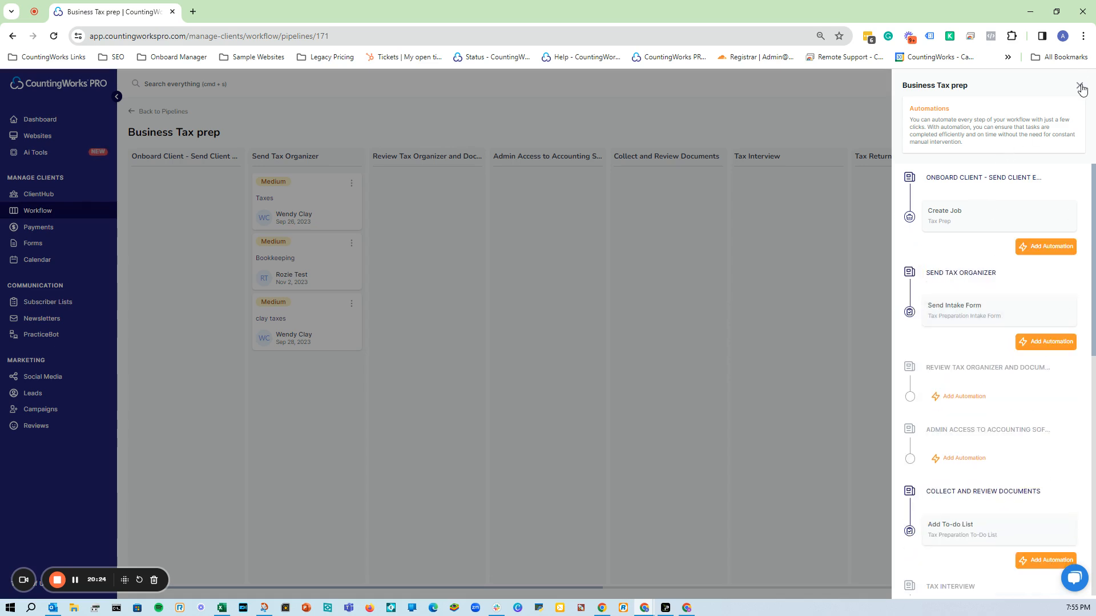
{"action": "left_click", "coordinate": [1080, 87]}
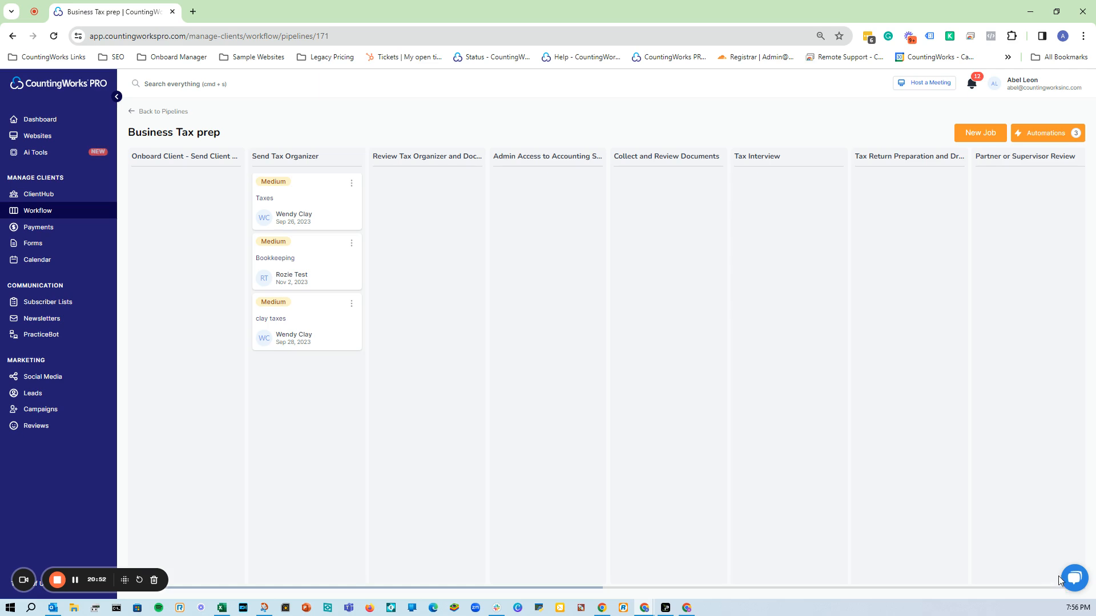
{"action": "left_click", "coordinate": [1073, 585]}
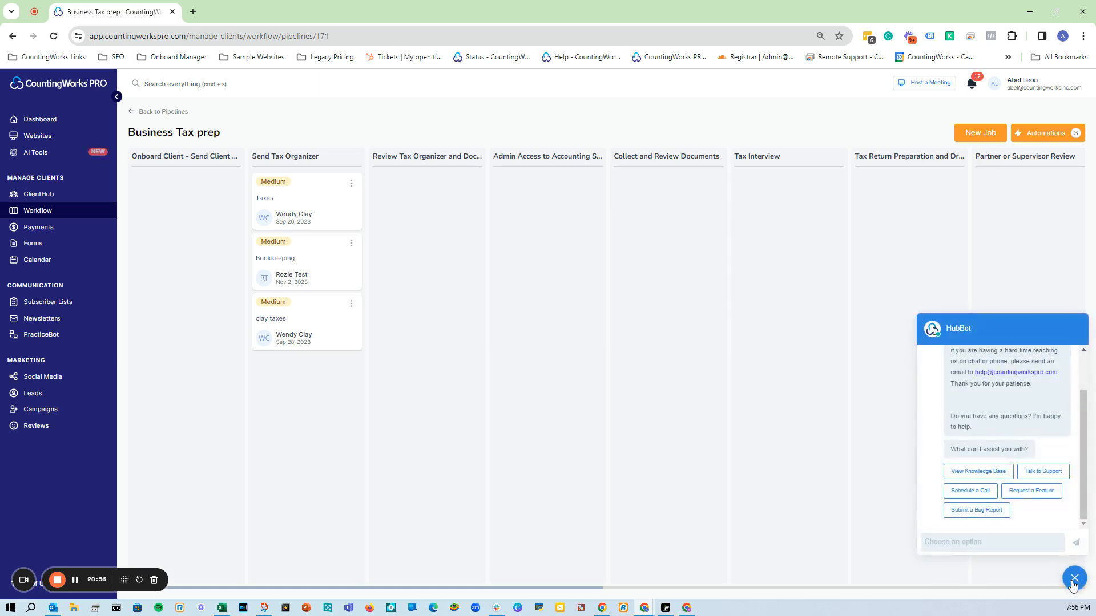
{"action": "left_click", "coordinate": [1073, 585]}
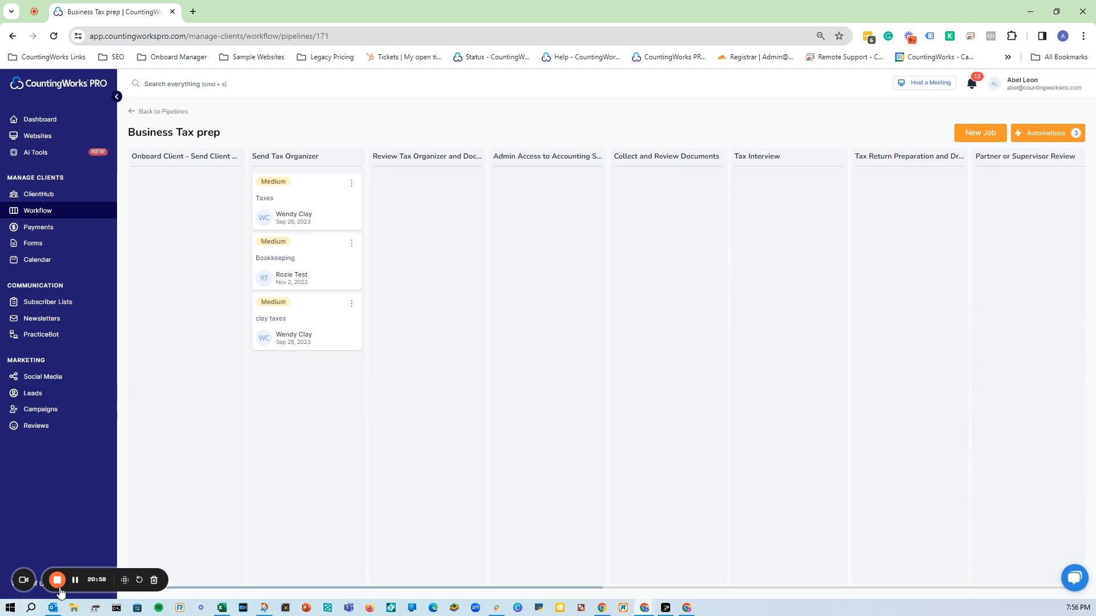